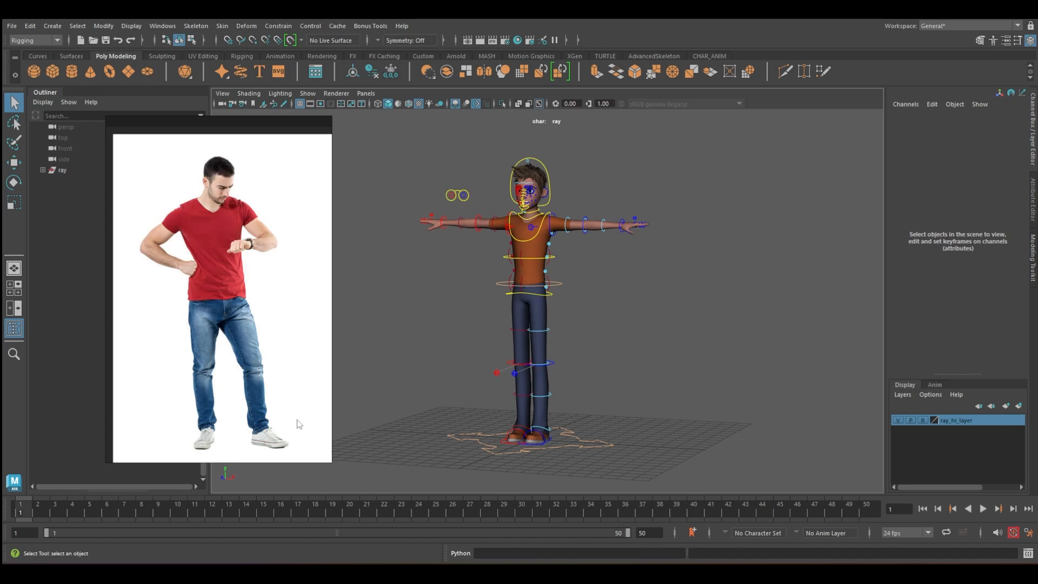
Lower the character's upper-body control slightly
{"action": "left_click_drag", "start_coordinate": [461, 322], "coordinate": [582, 344], "text": "alt"}
{"action": "scroll", "coordinate": [511, 251], "scroll_direction": "up", "scroll_amount": 3}
{"action": "scroll", "coordinate": [511, 254], "scroll_direction": "down", "scroll_amount": 3}
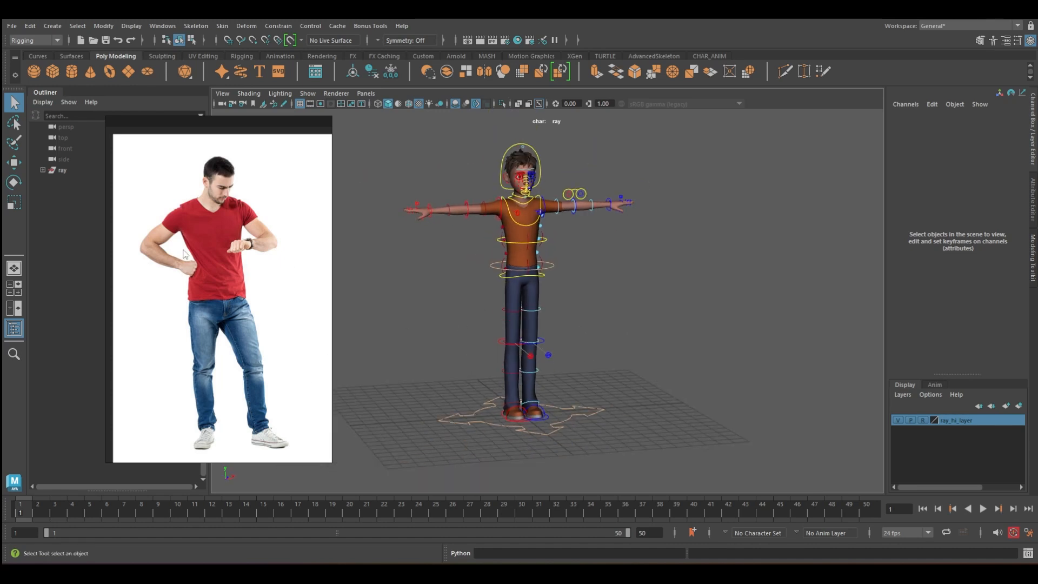
{"action": "left_click", "coordinate": [546, 284]}
{"action": "key", "text": "w"}
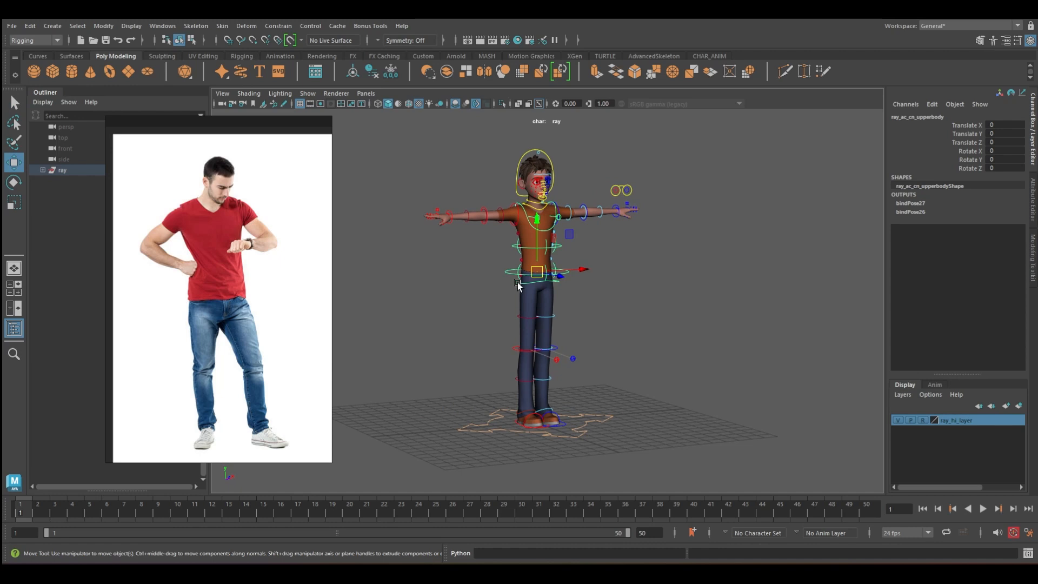
{"action": "left_click_drag", "start_coordinate": [536, 218], "coordinate": [536, 225]}
Move the left foot outward to about Translate X 0.57, turn it out about 25.7 on Rotate Y, and adjust the knee directions
{"action": "left_click", "coordinate": [564, 425]}
{"action": "left_click_drag", "start_coordinate": [625, 433], "coordinate": [582, 434], "text": "alt"}
{"action": "key", "text": "w"}
{"action": "left_click_drag", "start_coordinate": [585, 400], "coordinate": [605, 398]}
{"action": "key", "text": "e"}
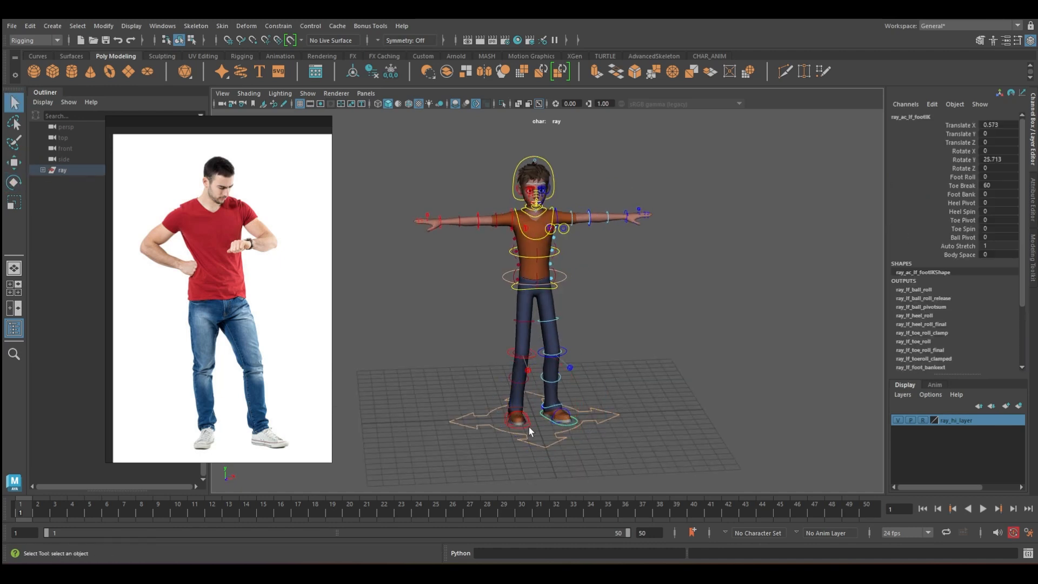
{"action": "left_click", "coordinate": [526, 371]}
{"action": "left_click_drag", "start_coordinate": [568, 369], "coordinate": [564, 369]}
{"action": "key", "text": "q"}
Rotate the character's chest control slightly
{"action": "left_click", "coordinate": [564, 280]}
{"action": "scroll", "coordinate": [581, 310], "scroll_direction": "up", "scroll_amount": 4}
{"action": "left_click", "coordinate": [570, 258]}
{"action": "key", "text": "e"}
{"action": "left_click_drag", "start_coordinate": [552, 205], "coordinate": [548, 211]}
{"action": "key", "text": "q"}
Curl both hands into fists and rotate the left shoulder FK control down to about -76 on Z
{"action": "left_click", "coordinate": [420, 238]}
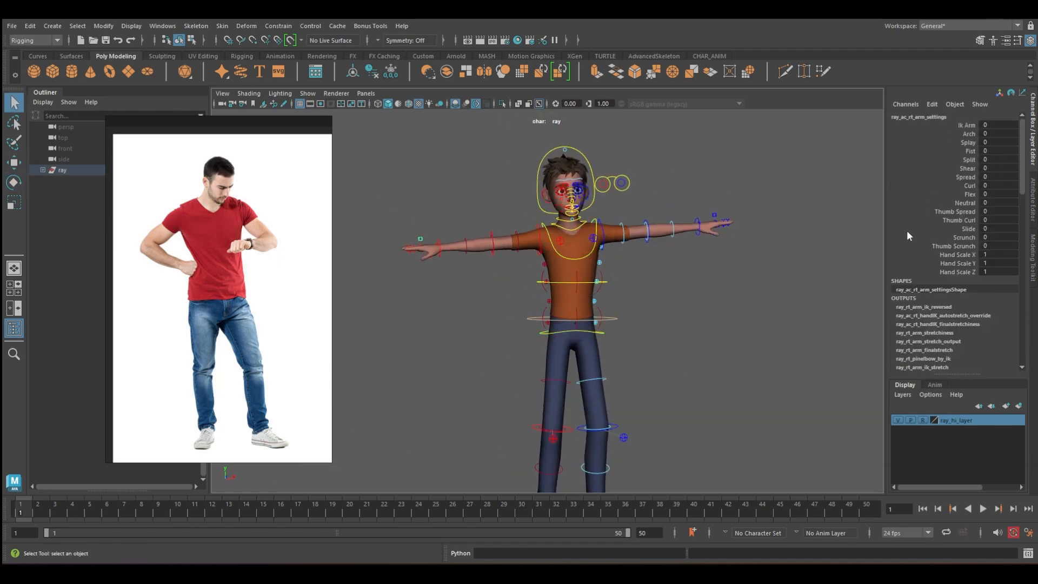
{"action": "left_click", "coordinate": [644, 241]}
{"action": "key", "text": "e"}
{"action": "left_click_drag", "start_coordinate": [644, 242], "coordinate": [608, 238]}
{"action": "left_click", "coordinate": [602, 234]}
{"action": "left_click_drag", "start_coordinate": [574, 196], "coordinate": [621, 189]}
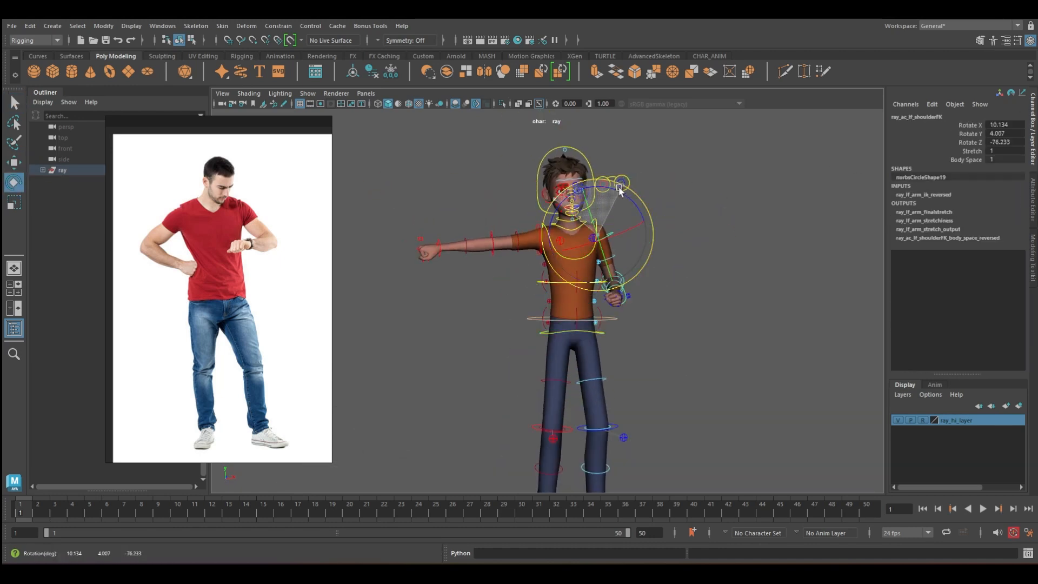
Bend the left elbow to bring the forearm across the chest, and adjust the left wrist
{"action": "left_click", "coordinate": [621, 282]}
{"action": "left_click_drag", "start_coordinate": [622, 289], "coordinate": [549, 303]}
{"action": "left_click", "coordinate": [590, 265]}
{"action": "key", "text": "e"}
{"action": "scroll", "coordinate": [562, 286], "scroll_direction": "down", "scroll_amount": 5}
{"action": "key", "text": "q"}
{"action": "mouse_move", "coordinate": [563, 296]}
{"action": "left_mouse_down", "text": "alt"}
{"action": "mouse_move", "coordinate": [620, 296]}
{"action": "mouse_move", "coordinate": [568, 292]}
{"action": "left_mouse_up", "text": "alt"}
Rotate the head control to tilt the head downward
{"action": "left_click", "coordinate": [476, 186]}
{"action": "left_click", "coordinate": [551, 168]}
{"action": "key", "text": "q"}
{"action": "left_click_drag", "start_coordinate": [517, 154], "coordinate": [574, 162], "text": "alt"}
{"action": "left_click", "coordinate": [542, 124]}
{"action": "key", "text": "e"}
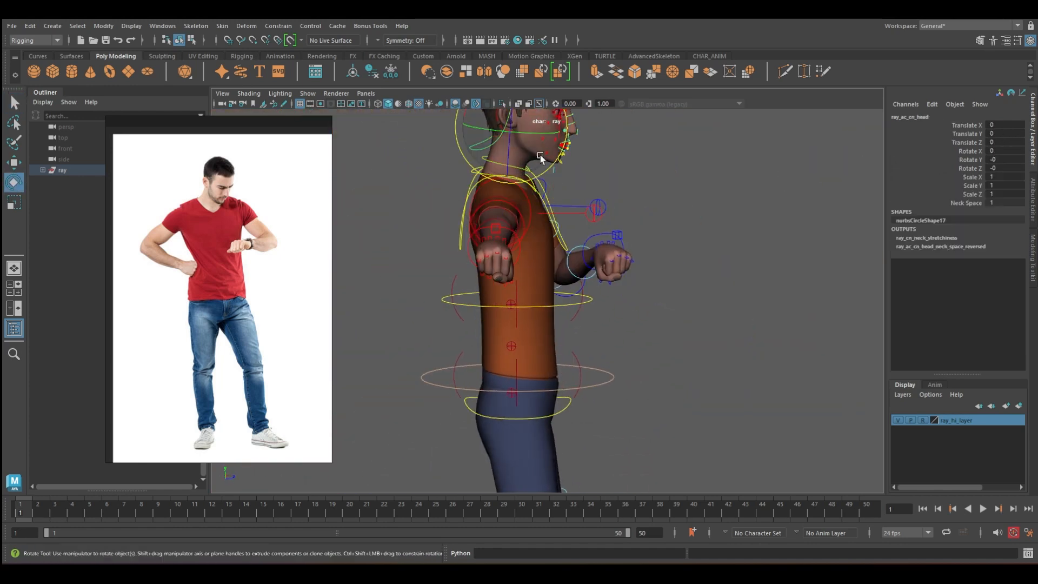
{"action": "left_click_drag", "start_coordinate": [540, 116], "coordinate": [547, 132]}
Rotate the right shoulder FK control to about -69.5 on Z, lowering the arm beside the body
{"action": "left_click_drag", "start_coordinate": [563, 178], "coordinate": [476, 181], "text": "alt"}
{"action": "left_click", "coordinate": [500, 186]}
{"action": "left_click_drag", "start_coordinate": [530, 165], "coordinate": [457, 165]}
{"action": "key", "text": "q"}
{"action": "middle_click_drag", "start_coordinate": [425, 323], "coordinate": [480, 300], "text": "alt"}
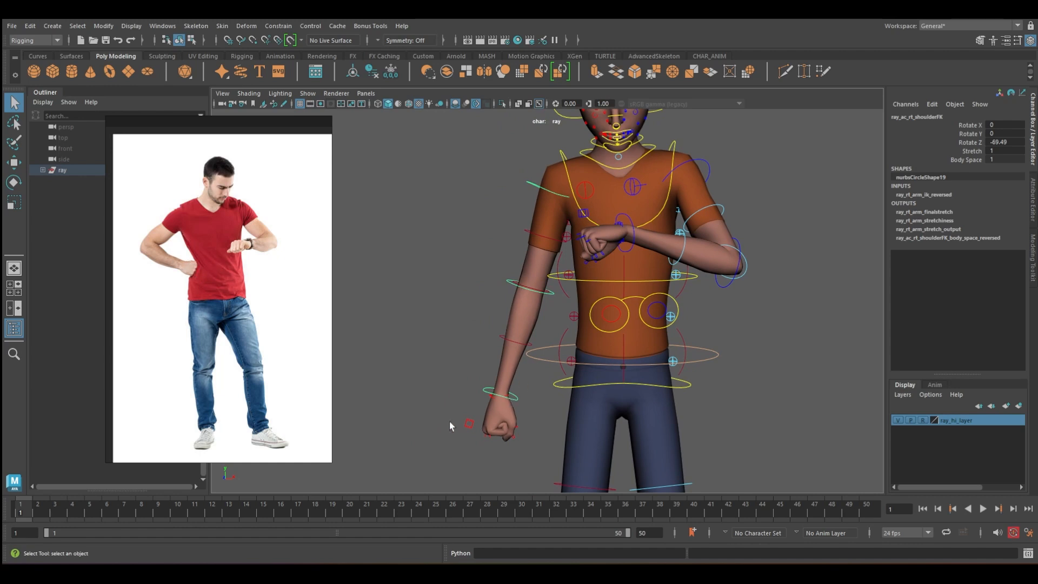
{"action": "left_click", "coordinate": [583, 213]}
{"action": "left_click", "coordinate": [966, 125]}
{"action": "key", "text": "ctrl+z"}
{"action": "left_click_drag", "start_coordinate": [459, 270], "coordinate": [514, 281], "text": "alt"}
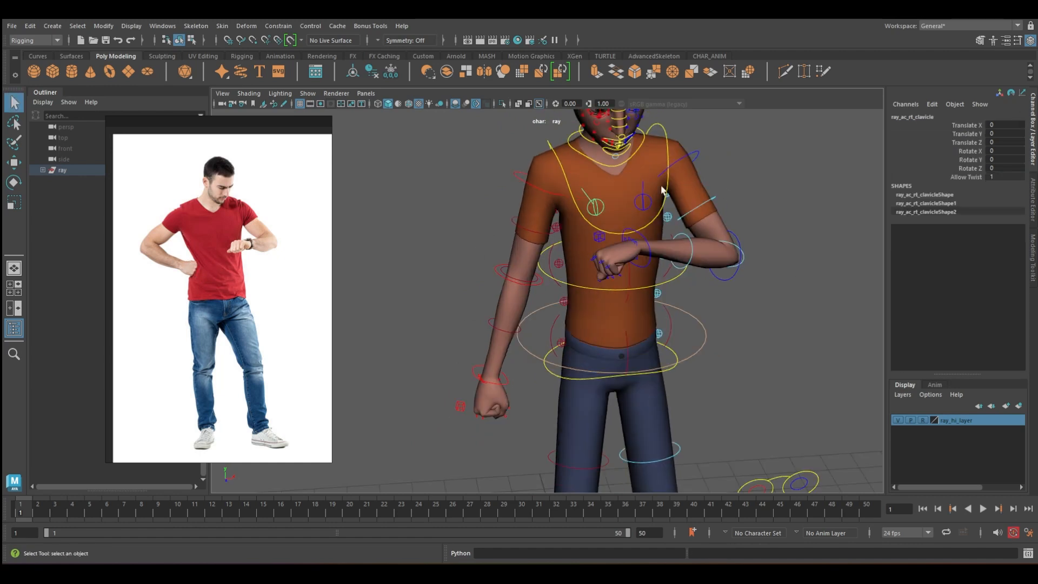
Switch the right arm to IK, and move and rotate the right hand control so the fist rests on the hip
{"action": "left_click", "coordinate": [459, 413]}
{"action": "left_click", "coordinate": [966, 125]}
{"action": "key", "text": "w"}
{"action": "left_click_drag", "start_coordinate": [415, 248], "coordinate": [533, 311]}
{"action": "key", "text": "e"}
{"action": "left_click_drag", "start_coordinate": [514, 346], "coordinate": [453, 341], "text": "alt"}
{"action": "key", "text": "w"}
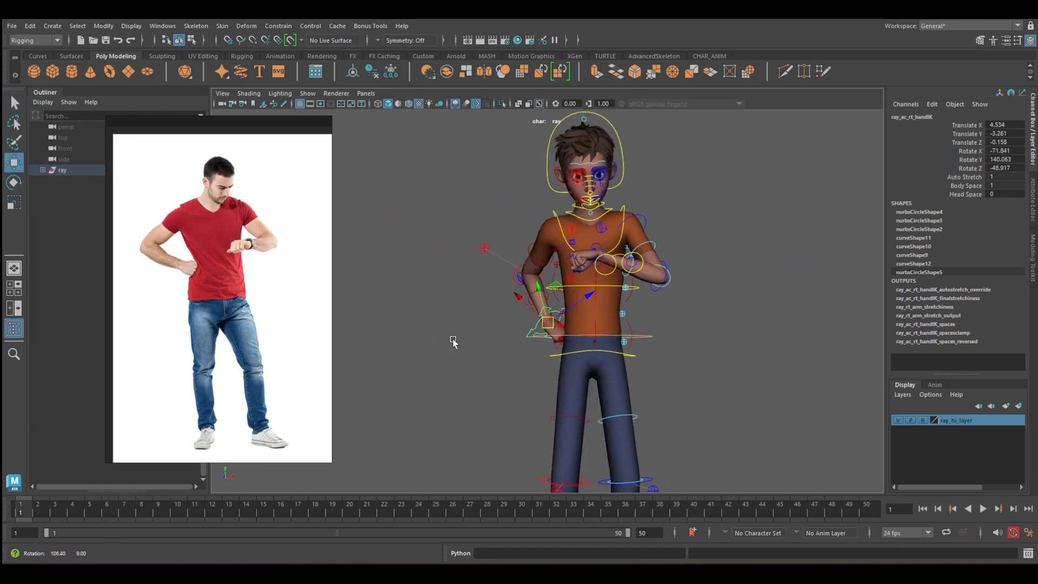
Adjust the right elbow's direction control and rotate the right clavicle
{"action": "left_click", "coordinate": [487, 248]}
{"action": "left_click_drag", "start_coordinate": [411, 303], "coordinate": [519, 298], "text": "alt"}
{"action": "left_click", "coordinate": [576, 235]}
{"action": "key", "text": "e"}
{"action": "left_click_drag", "start_coordinate": [549, 198], "coordinate": [556, 193]}
{"action": "key", "text": "q"}
Rotate the left clavicle to bring the left shoulder forward
{"action": "left_click", "coordinate": [638, 218]}
{"action": "key", "text": "e"}
{"action": "left_click_drag", "start_coordinate": [698, 324], "coordinate": [546, 324], "text": "alt"}
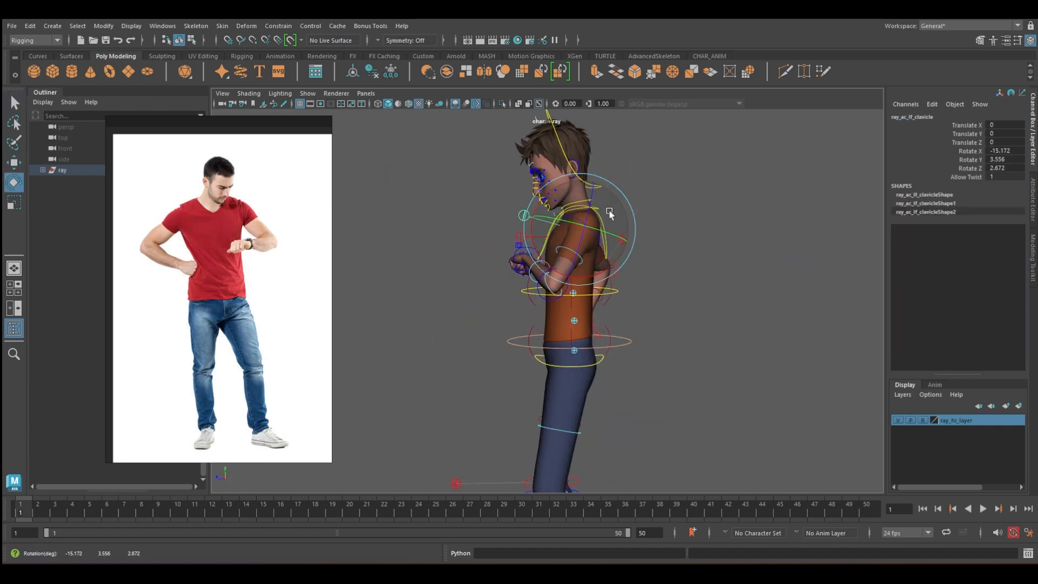
{"action": "left_click_drag", "start_coordinate": [610, 213], "coordinate": [621, 225]}
{"action": "key", "text": "q"}
Tilt the pelvis control to slant the hips
{"action": "left_click", "coordinate": [604, 245]}
{"action": "left_click_drag", "start_coordinate": [631, 327], "coordinate": [773, 325], "text": "alt"}
{"action": "left_click", "coordinate": [611, 320]}
{"action": "key", "text": "e"}
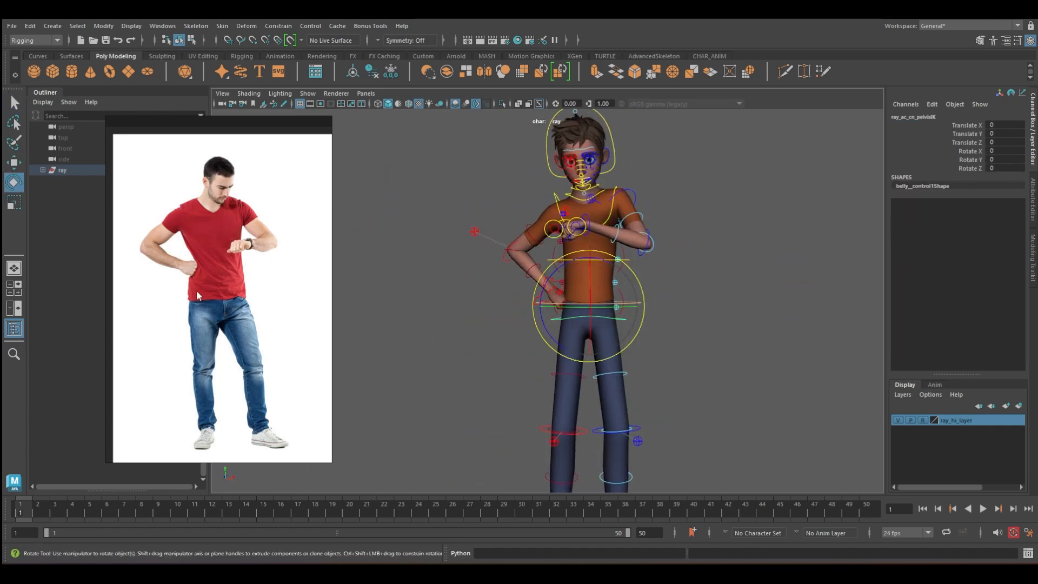
{"action": "left_click_drag", "start_coordinate": [643, 292], "coordinate": [644, 306]}
{"action": "key", "text": "q"}
Rotate the chest control to about X -6.08, Y 0.49, Z 7.21 to counter the hip tilt
{"action": "left_click", "coordinate": [558, 199]}
{"action": "key", "text": "e"}
{"action": "left_click_drag", "start_coordinate": [632, 246], "coordinate": [634, 234]}
{"action": "mouse_move", "coordinate": [784, 260]}
{"action": "left_mouse_down", "text": "alt"}
{"action": "mouse_move", "coordinate": [649, 256]}
{"action": "mouse_move", "coordinate": [778, 265]}
{"action": "left_mouse_up", "text": "alt"}
{"action": "key", "text": "q"}
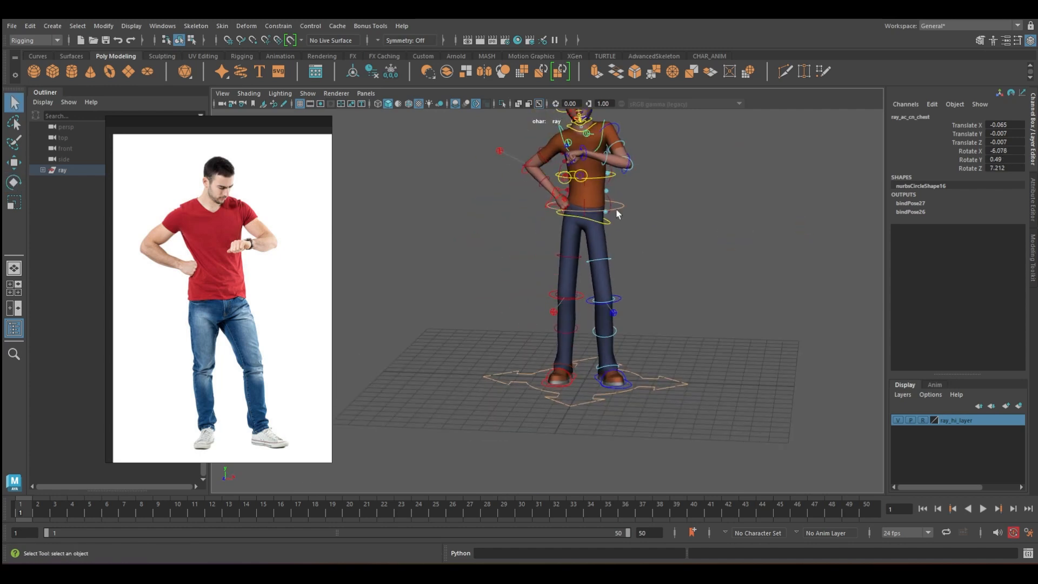
Shift the upper-body control sideways and slightly down, to about Translate X -0.49, and rotate it about Y 4.96, Z -1.24
{"action": "left_click", "coordinate": [621, 208]}
{"action": "key", "text": "w"}
{"action": "mouse_move", "coordinate": [489, 273]}
{"action": "left_mouse_down", "text": "alt"}
{"action": "mouse_move", "coordinate": [628, 278]}
{"action": "mouse_move", "coordinate": [489, 271]}
{"action": "left_mouse_up", "text": "alt"}
{"action": "key", "text": "e"}
{"action": "left_click_drag", "start_coordinate": [638, 205], "coordinate": [628, 215]}
{"action": "key", "text": "w"}
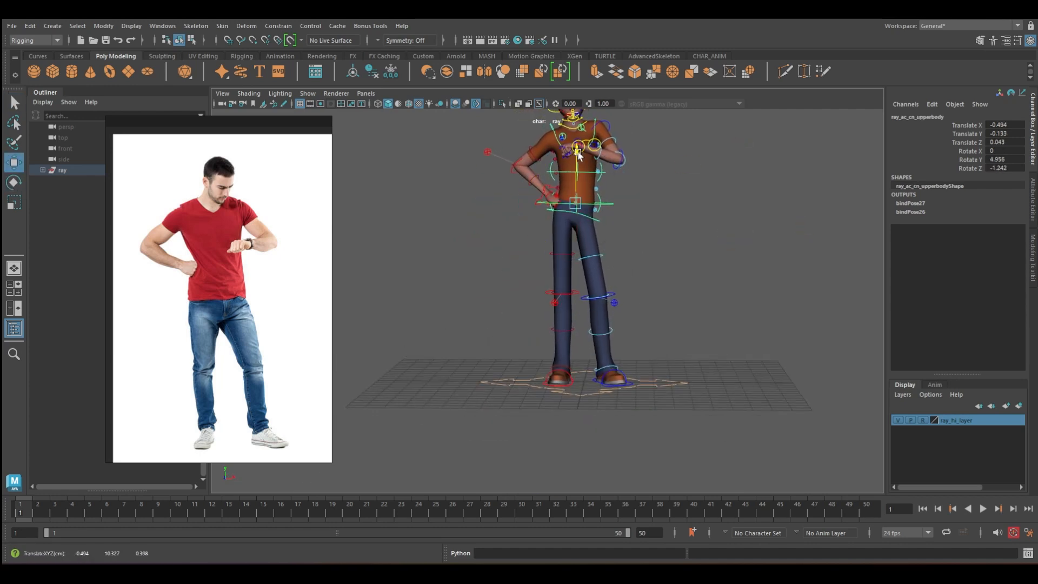
{"action": "left_click_drag", "start_coordinate": [487, 259], "coordinate": [625, 261], "text": "alt"}
{"action": "left_click_drag", "start_coordinate": [541, 148], "coordinate": [541, 151]}
{"action": "left_click_drag", "start_coordinate": [638, 244], "coordinate": [387, 259], "text": "alt"}
Reposition the feet front to back and adjust their rotation
{"action": "left_click", "coordinate": [567, 387]}
{"action": "right_click_drag", "start_coordinate": [551, 383], "coordinate": [602, 382], "text": "alt"}
{"action": "left_click_drag", "start_coordinate": [517, 362], "coordinate": [601, 364]}
{"action": "key", "text": "q"}
{"action": "left_click", "coordinate": [585, 370]}
{"action": "key", "text": "e"}
{"action": "left_click_drag", "start_coordinate": [533, 319], "coordinate": [498, 409], "text": "alt"}
{"action": "key", "text": "q"}
Move the upper-body control slightly forward to balance the weight over the feet
{"action": "left_click", "coordinate": [590, 231]}
{"action": "key", "text": "w"}
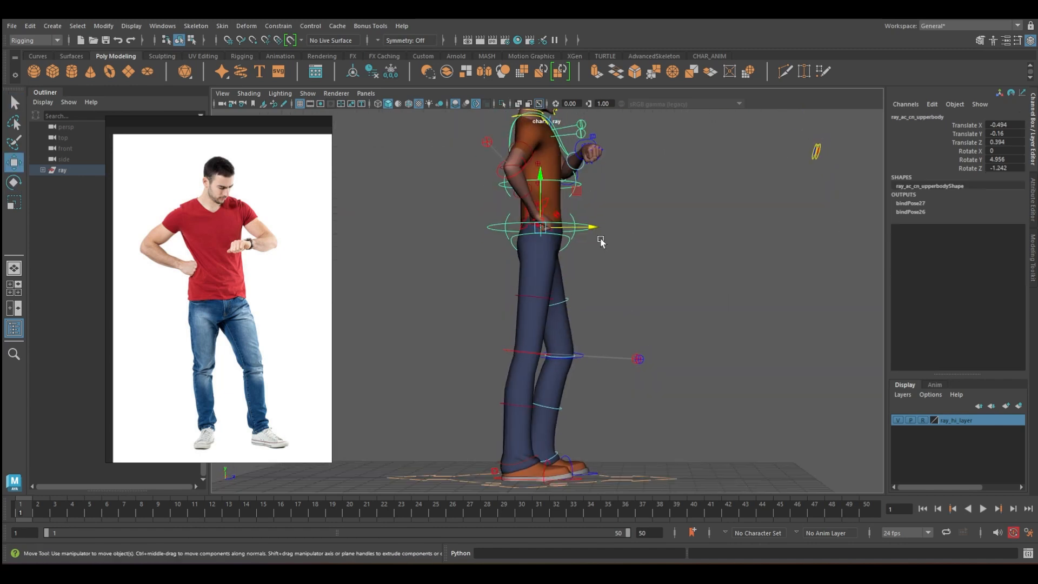
{"action": "left_click_drag", "start_coordinate": [595, 227], "coordinate": [600, 228]}
{"action": "left_click_drag", "start_coordinate": [632, 259], "coordinate": [492, 265], "text": "alt"}
Reposition the right hand IK control on the hip, at about Translate X 4.51, Y -2.58, and rotate it to about Y 173.7
{"action": "left_click", "coordinate": [546, 317]}
{"action": "key", "text": "e"}
{"action": "key", "text": "w"}
{"action": "left_click_drag", "start_coordinate": [577, 299], "coordinate": [558, 346]}
{"action": "key", "text": "q"}
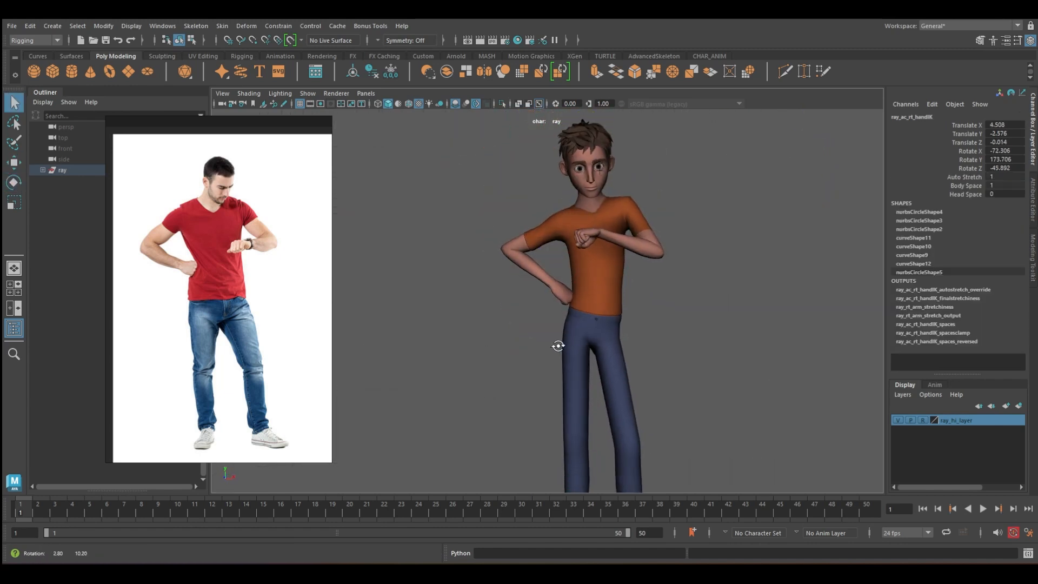
Rotate the head downward toward the raised left wrist
{"action": "left_click", "coordinate": [621, 224]}
{"action": "key", "text": "e"}
{"action": "left_click", "coordinate": [617, 158]}
{"action": "left_click_drag", "start_coordinate": [589, 233], "coordinate": [607, 313], "text": "alt"}
{"action": "right_click_drag", "start_coordinate": [608, 313], "coordinate": [562, 313], "text": "alt"}
{"action": "left_click_drag", "start_coordinate": [587, 172], "coordinate": [593, 194]}
{"action": "left_click", "coordinate": [594, 202]}
{"action": "key", "text": "q"}
{"action": "left_click", "coordinate": [649, 227]}
{"action": "left_click_drag", "start_coordinate": [592, 260], "coordinate": [619, 266], "text": "alt"}
{"action": "right_click_drag", "start_coordinate": [619, 266], "coordinate": [630, 271], "text": "alt"}
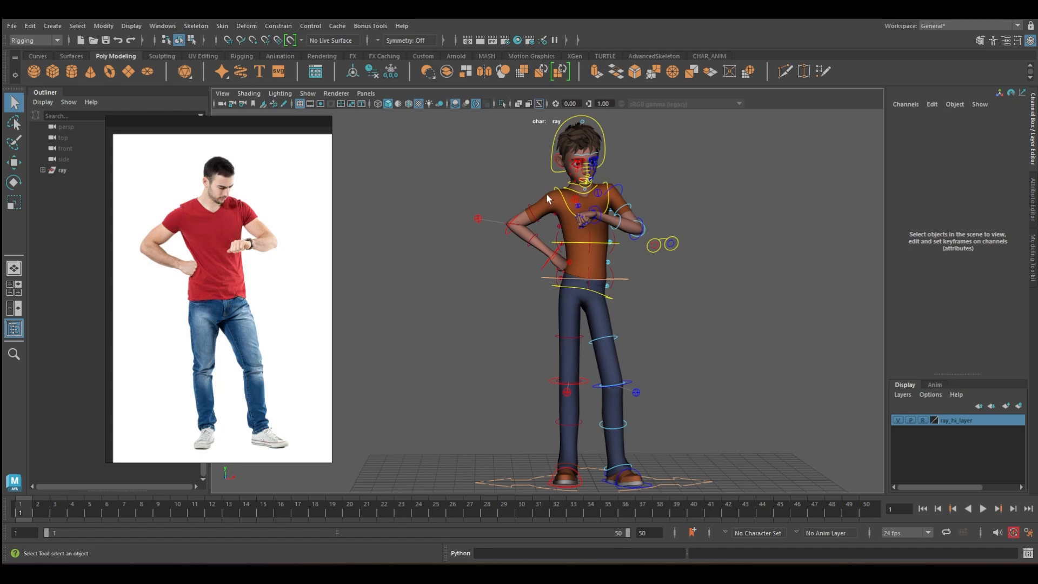
{"action": "left_click", "coordinate": [558, 170]}
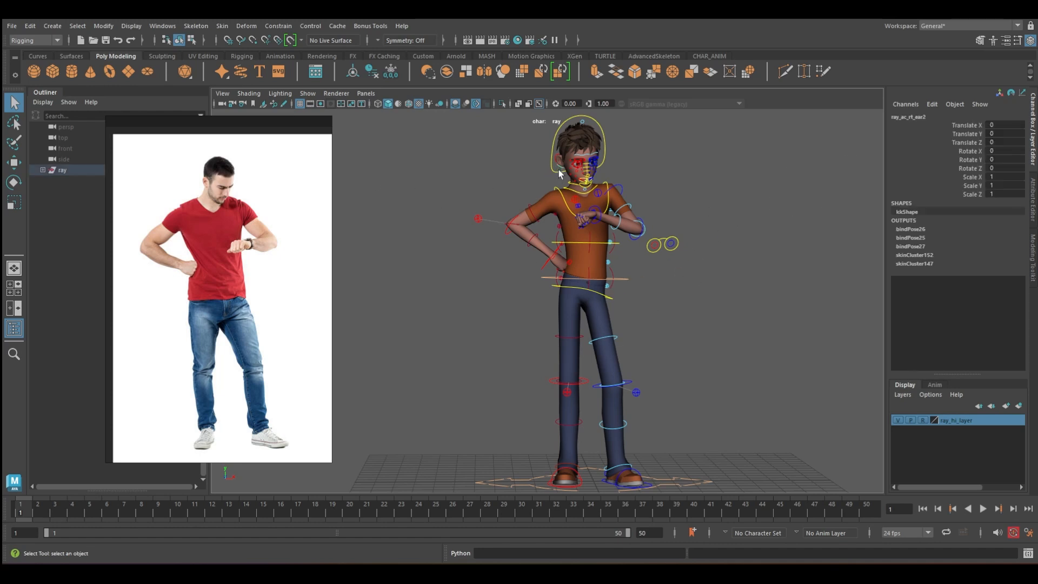
{"action": "left_click", "coordinate": [532, 179]}
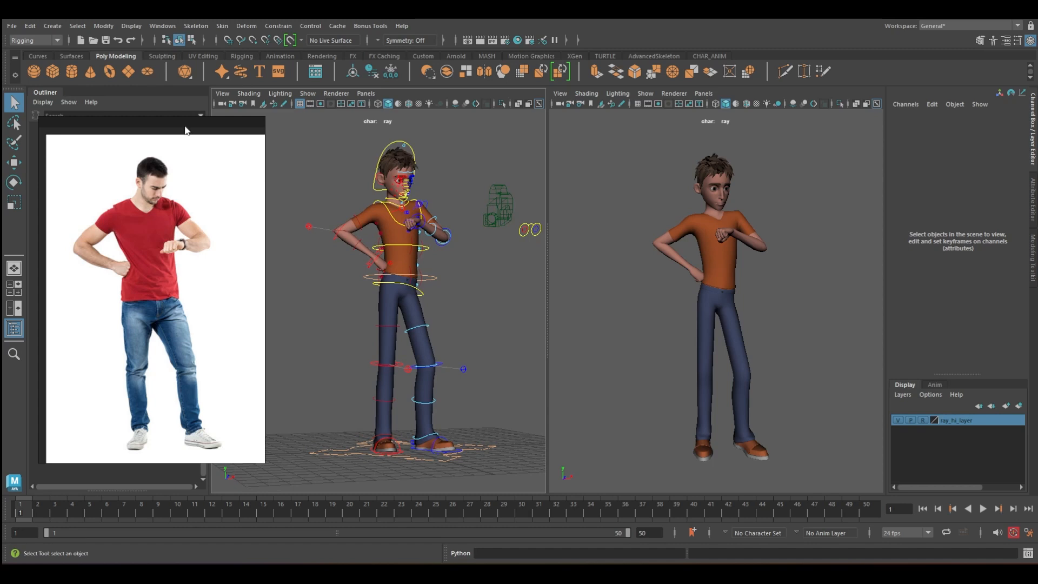
Shift the reference photo aside, and adjust the rotation of the left upper arm and elbow
{"action": "left_click_drag", "start_coordinate": [174, 126], "coordinate": [190, 119]}
{"action": "left_click", "coordinate": [431, 219]}
{"action": "key", "text": "e"}
{"action": "key", "text": "q"}
{"action": "left_click", "coordinate": [439, 243]}
{"action": "key", "text": "e"}
Rotate the chest control to about X -0.22, Y 5.94, Z 7.49
{"action": "left_click_drag", "start_coordinate": [409, 226], "coordinate": [477, 223], "text": "alt"}
{"action": "scroll", "coordinate": [478, 223], "scroll_direction": "up", "scroll_amount": 5}
{"action": "left_click", "coordinate": [403, 222]}
{"action": "key", "text": "e"}
{"action": "left_click", "coordinate": [429, 203]}
{"action": "key", "text": "q"}
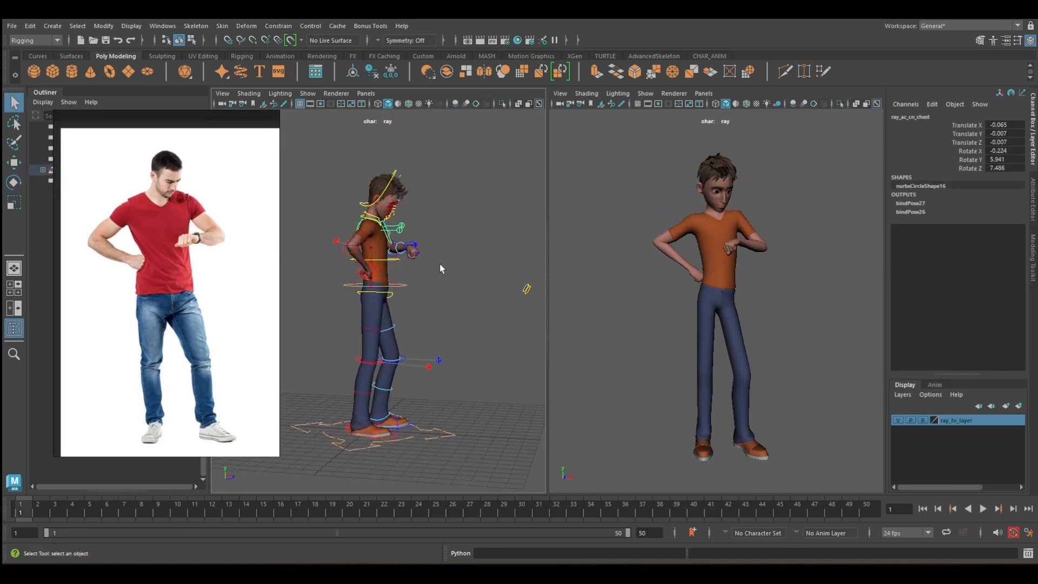
Rotate the left shoulder FK control to about X 51.8, Y -42.1, Z -61.3, lifting the arm in front of the chest
{"action": "left_click_drag", "start_coordinate": [440, 268], "coordinate": [394, 265], "text": "alt"}
{"action": "left_click", "coordinate": [391, 169]}
{"action": "key", "text": "e"}
{"action": "scroll", "coordinate": [352, 302], "scroll_direction": "up", "scroll_amount": 5}
{"action": "left_click_drag", "start_coordinate": [319, 305], "coordinate": [352, 308], "text": "alt"}
{"action": "left_click", "coordinate": [373, 196]}
{"action": "key", "text": "q"}
{"action": "left_click_drag", "start_coordinate": [378, 265], "coordinate": [339, 271], "text": "alt"}
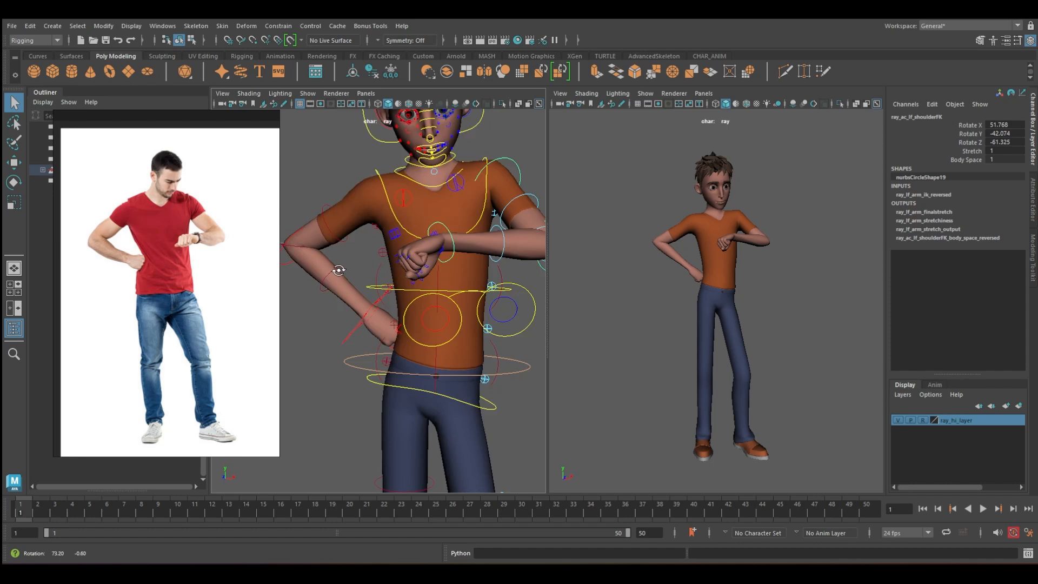
Fine-tune the rotation of the left forearm across the chest
{"action": "left_click", "coordinate": [493, 254]}
{"action": "key", "text": "e"}
{"action": "left_click_drag", "start_coordinate": [468, 271], "coordinate": [468, 273]}
Rotate the mid-neck control to bend the neck forward
{"action": "left_click", "coordinate": [436, 131]}
{"action": "key", "text": "e"}
{"action": "key", "text": "q"}
{"action": "left_click_drag", "start_coordinate": [303, 200], "coordinate": [373, 203], "text": "alt"}
{"action": "left_click", "coordinate": [342, 165]}
{"action": "key", "text": "e"}
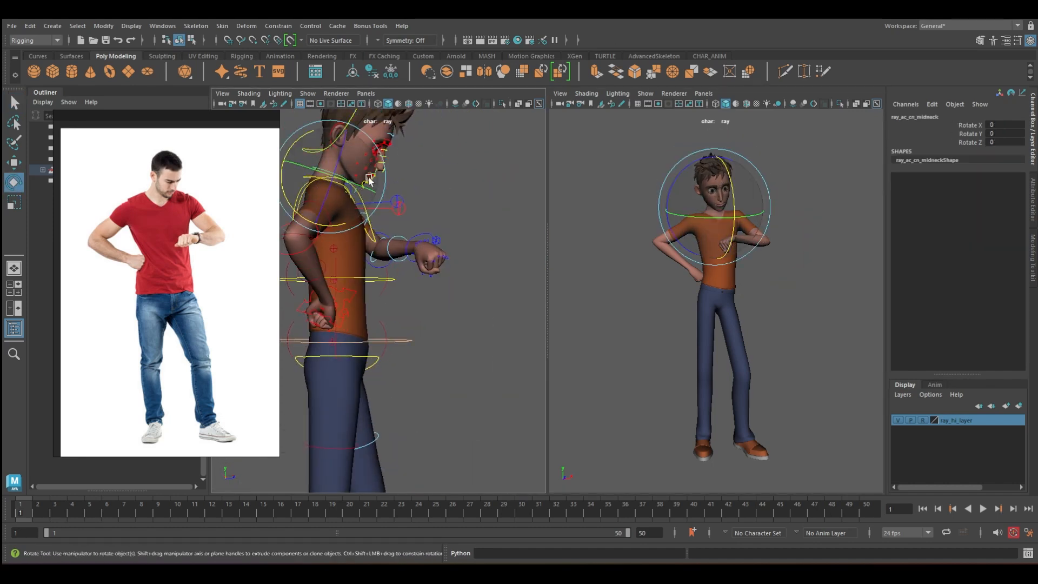
{"action": "key", "text": "q"}
Rotate the head control to about X 18.7, Y 5.3, Z -1.2 to look down at the left wrist
{"action": "left_click_drag", "start_coordinate": [422, 265], "coordinate": [319, 269], "text": "alt"}
{"action": "left_click", "coordinate": [476, 157]}
{"action": "key", "text": "e"}
{"action": "left_click_drag", "start_coordinate": [460, 208], "coordinate": [460, 219]}
{"action": "mouse_move", "coordinate": [368, 243]}
{"action": "left_mouse_down", "text": "alt"}
{"action": "mouse_move", "coordinate": [432, 245]}
{"action": "mouse_move", "coordinate": [364, 241]}
{"action": "left_mouse_up", "text": "alt"}
{"action": "key", "text": "q"}
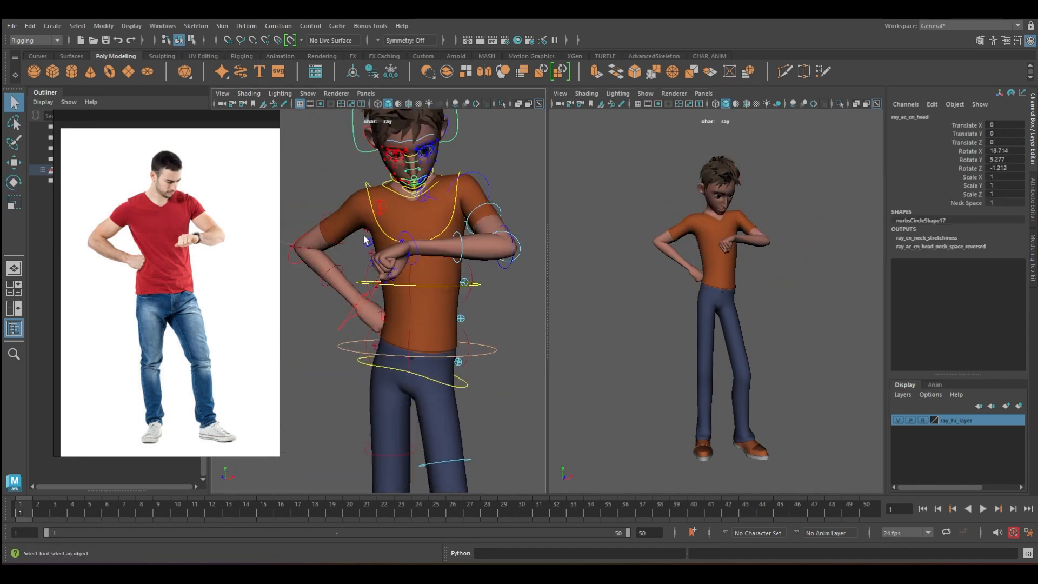
Rotate the right clavicle control to Y 14.29 and Z -5.7
{"action": "left_click", "coordinate": [421, 202]}
{"action": "left_click", "coordinate": [380, 207]}
{"action": "left_click", "coordinate": [371, 321]}
{"action": "key", "text": "q"}
{"action": "left_click_drag", "start_coordinate": [371, 317], "coordinate": [427, 318], "text": "alt"}
{"action": "left_click", "coordinate": [399, 210]}
{"action": "key", "text": "e"}
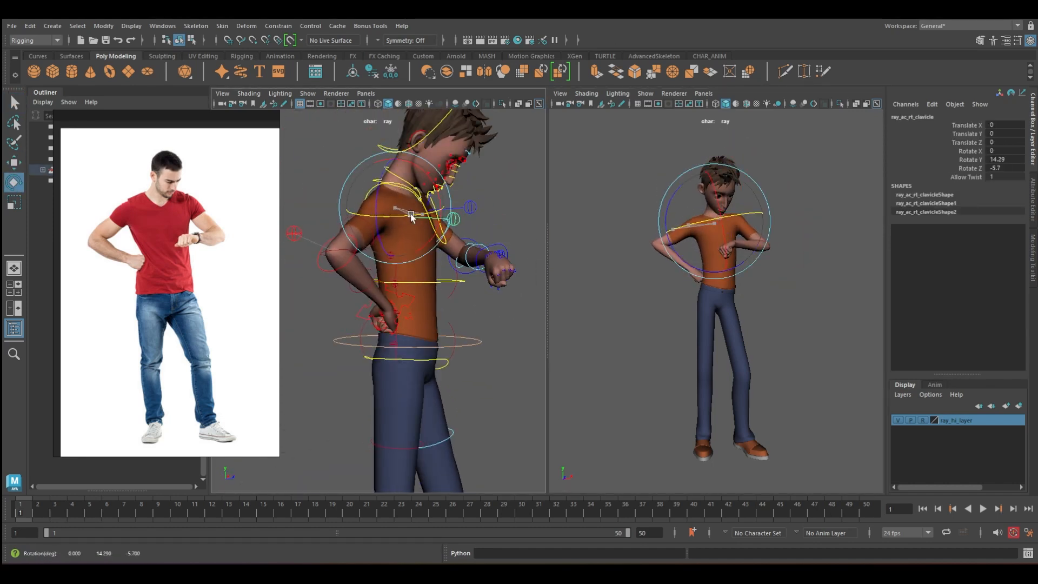
Rotate the right foot and shift the right knee control outward to refine the leg stance
{"action": "left_click_drag", "start_coordinate": [511, 375], "coordinate": [458, 378], "text": "alt"}
{"action": "scroll", "coordinate": [458, 378], "scroll_direction": "down", "scroll_amount": 4}
{"action": "scroll", "coordinate": [456, 373], "scroll_direction": "down", "scroll_amount": 4}
{"action": "left_click", "coordinate": [373, 372]}
{"action": "key", "text": "e"}
{"action": "left_click_drag", "start_coordinate": [692, 462], "coordinate": [672, 455]}
{"action": "left_click", "coordinate": [380, 312]}
{"action": "key", "text": "w"}
{"action": "left_click_drag", "start_coordinate": [701, 397], "coordinate": [684, 397]}
Refine the head control's rotation while checking the pose from the side
{"action": "left_click", "coordinate": [378, 154]}
{"action": "key", "text": "e"}
{"action": "left_click_drag", "start_coordinate": [304, 298], "coordinate": [359, 299], "text": "alt"}
{"action": "scroll", "coordinate": [362, 300], "scroll_direction": "up", "scroll_amount": 4}
{"action": "left_click", "coordinate": [347, 238]}
{"action": "left_click", "coordinate": [345, 197]}
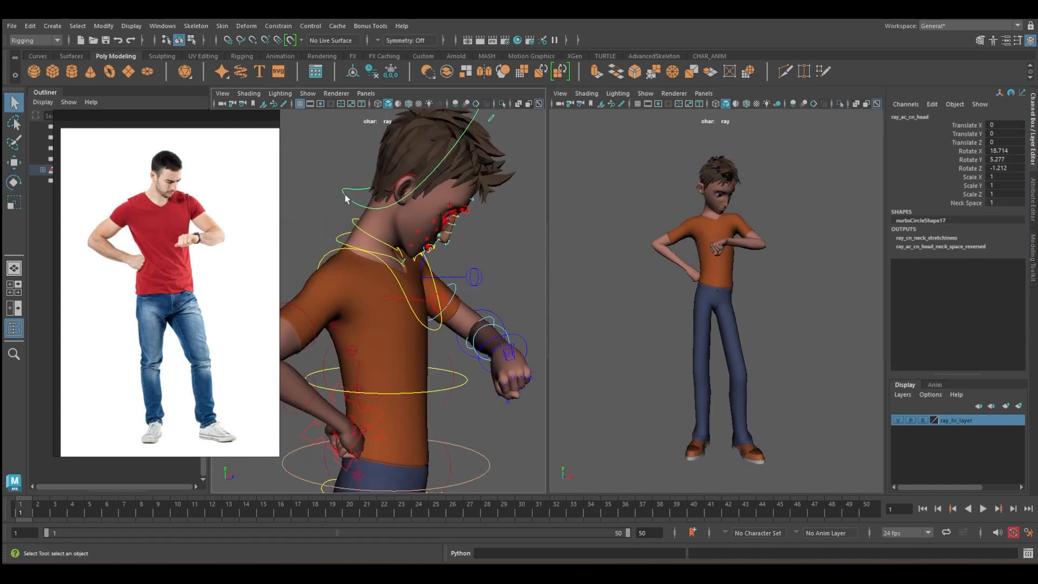
{"action": "key", "text": "e"}
{"action": "left_click_drag", "start_coordinate": [712, 184], "coordinate": [687, 184]}
{"action": "left_click", "coordinate": [763, 304]}
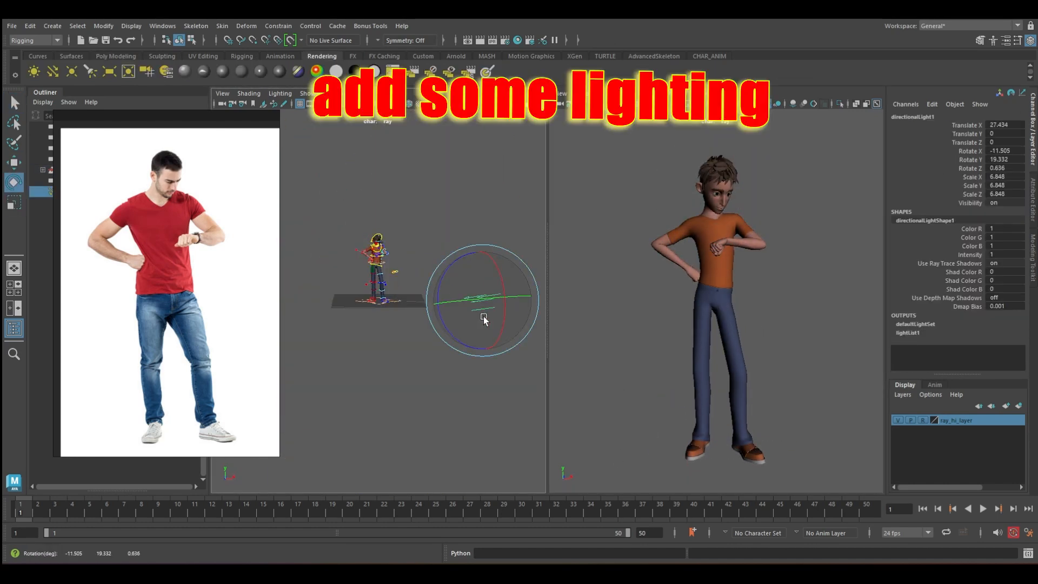
Rotate the directional light to aim it at the character and adjust its color level
{"action": "mouse_move", "coordinate": [453, 310]}
{"action": "left_mouse_down"}
{"action": "mouse_move", "coordinate": [459, 306]}
{"action": "mouse_move", "coordinate": [444, 300]}
{"action": "mouse_move", "coordinate": [452, 299]}
{"action": "left_mouse_up"}
{"action": "key", "text": "q"}
{"action": "key", "text": "ctrl+a"}
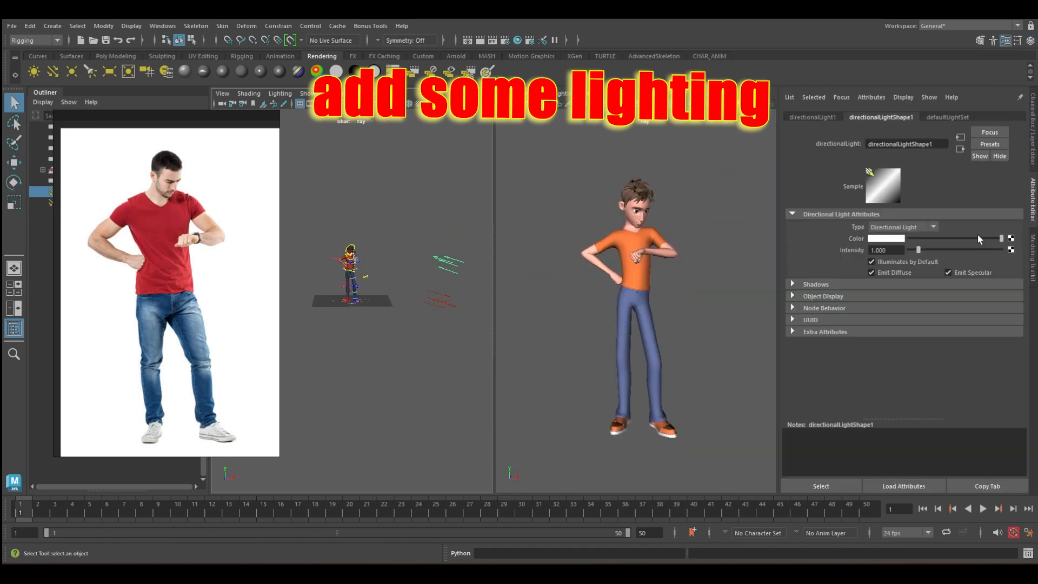
{"action": "mouse_move", "coordinate": [980, 239]}
{"action": "left_mouse_down"}
{"action": "mouse_move", "coordinate": [960, 242]}
{"action": "mouse_move", "coordinate": [982, 242]}
{"action": "left_mouse_up"}
Place a duplicate of the directional light at a new position and angle with a slightly higher intensity
{"action": "key", "text": "ctrl+d"}
{"action": "key", "text": "w"}
{"action": "left_click_drag", "start_coordinate": [440, 300], "coordinate": [449, 342]}
{"action": "key", "text": "e"}
{"action": "mouse_move", "coordinate": [441, 346]}
{"action": "left_mouse_down"}
{"action": "mouse_move", "coordinate": [412, 352]}
{"action": "mouse_move", "coordinate": [430, 357]}
{"action": "left_mouse_up"}
{"action": "left_click_drag", "start_coordinate": [918, 250], "coordinate": [928, 252]}
{"action": "left_click", "coordinate": [671, 380]}
Lower the inner ends of both eyebrows and draw them together toward the nose for an annoyed look
{"action": "middle_click_drag", "start_coordinate": [373, 281], "coordinate": [397, 311], "text": "alt"}
{"action": "right_click_drag", "start_coordinate": [397, 311], "coordinate": [447, 302], "text": "alt"}
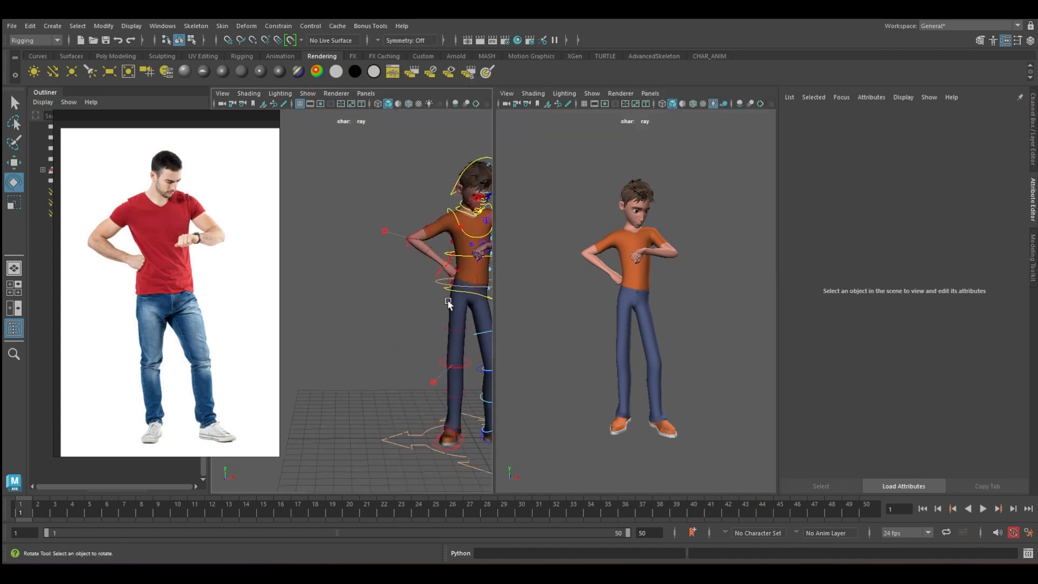
{"action": "middle_click_drag", "start_coordinate": [447, 300], "coordinate": [433, 294], "text": "alt"}
{"action": "right_click_drag", "start_coordinate": [434, 293], "coordinate": [405, 243], "text": "alt"}
{"action": "key", "text": "q"}
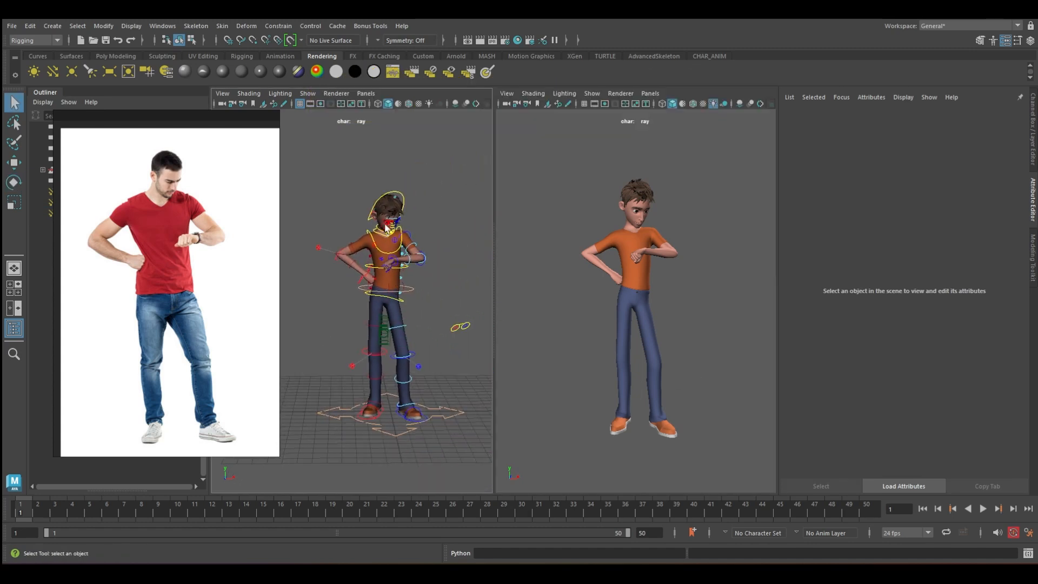
{"action": "left_click", "coordinate": [385, 227]}
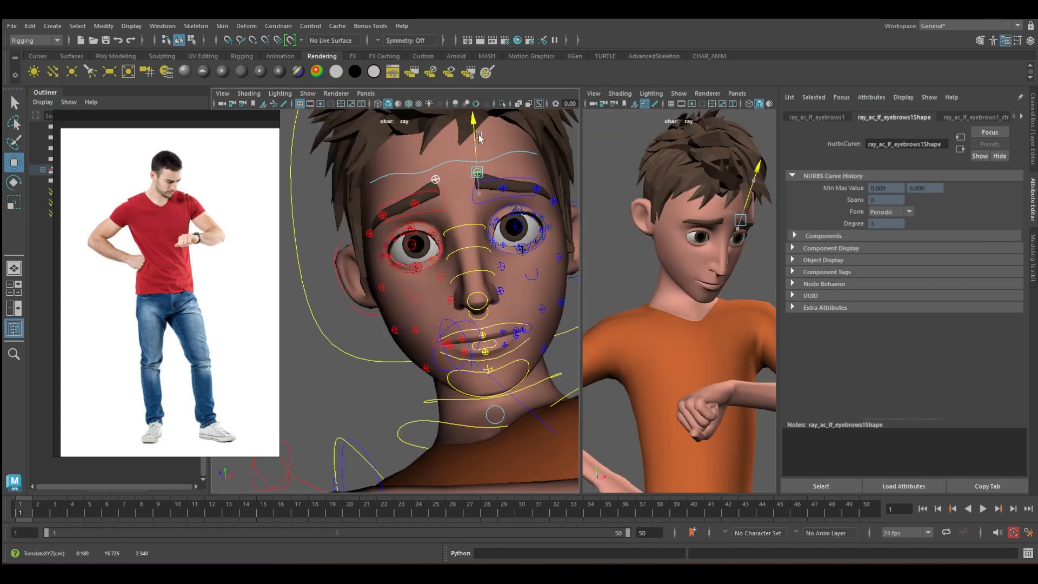
{"action": "key", "text": "w"}
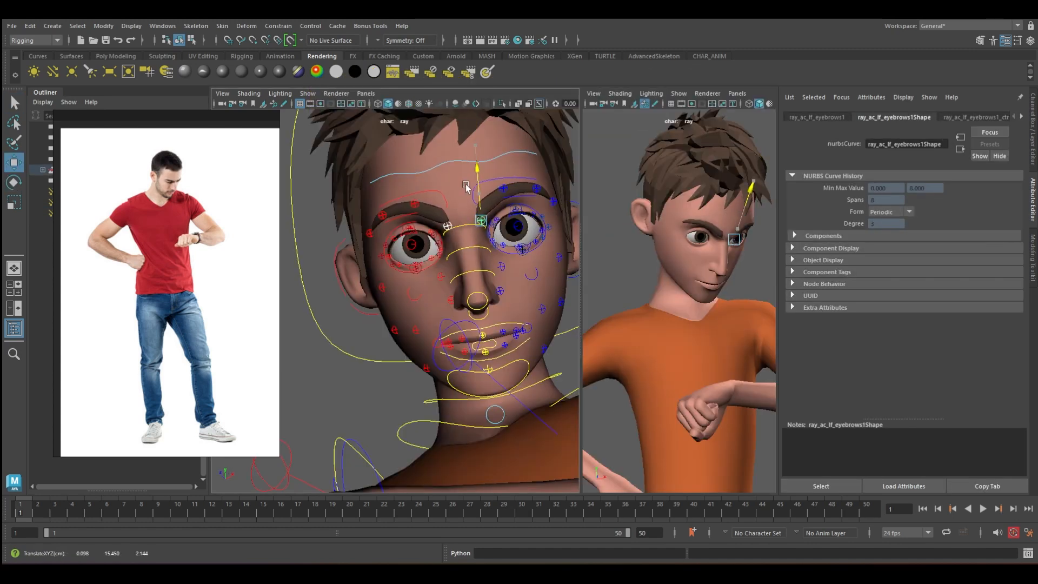
{"action": "left_click", "coordinate": [421, 244]}
{"action": "key", "text": "e"}
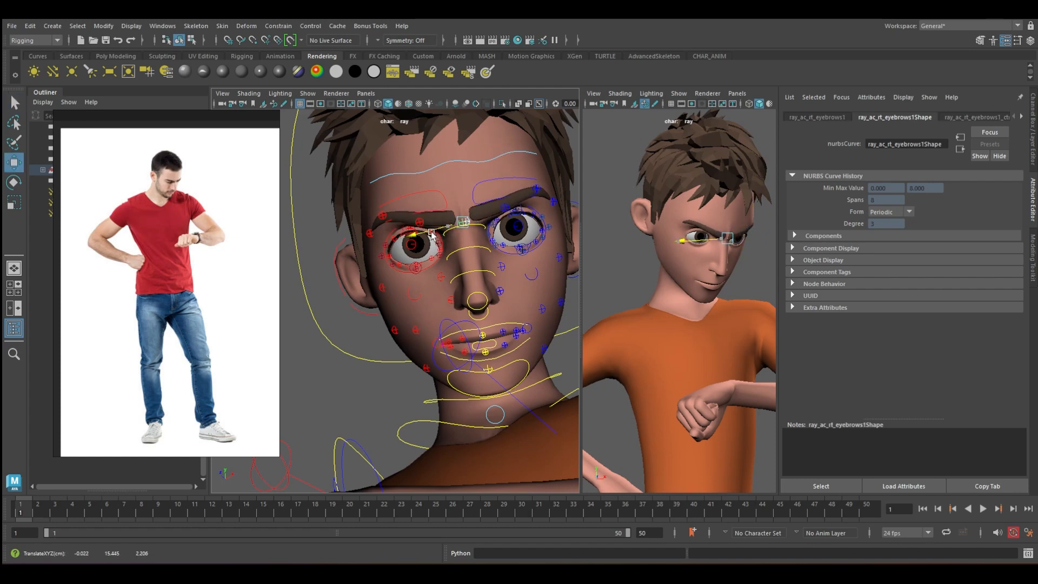
{"action": "key", "text": "w"}
Raise both lower eyelids slightly and adjust the upper controls around the eyes
{"action": "left_click_drag", "start_coordinate": [442, 261], "coordinate": [459, 272], "text": "alt"}
{"action": "left_click", "coordinate": [419, 267]}
{"action": "left_click", "coordinate": [523, 263], "text": "shift"}
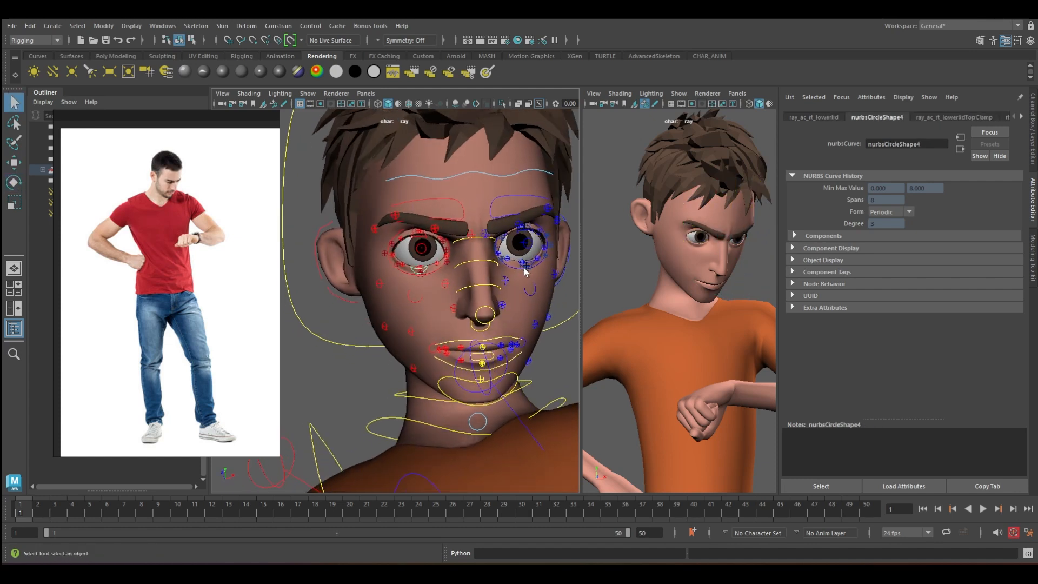
{"action": "key", "text": "w"}
{"action": "left_click_drag", "start_coordinate": [416, 215], "coordinate": [415, 210]}
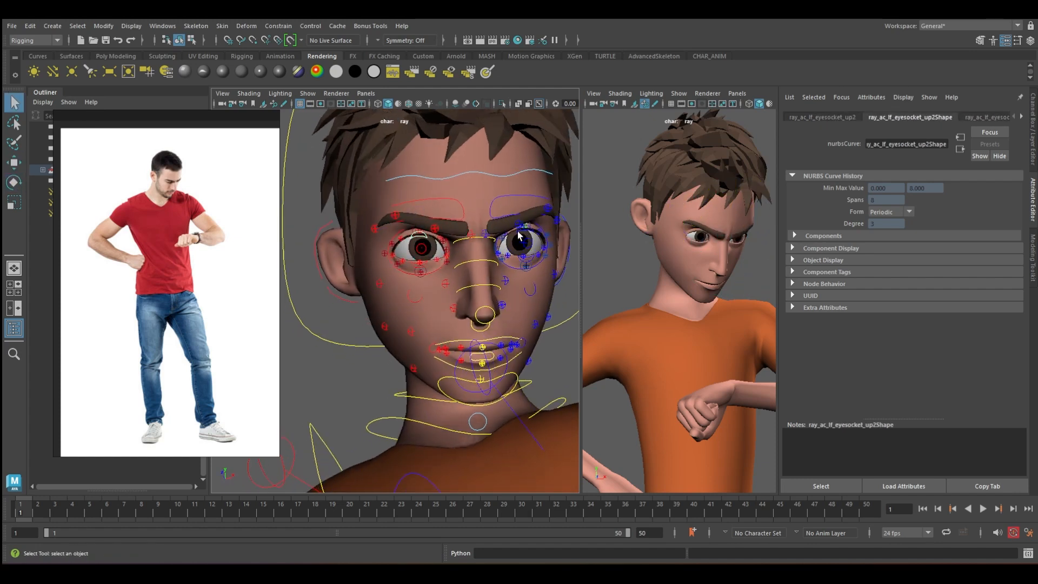
{"action": "left_click", "coordinate": [523, 227]}
{"action": "key", "text": "w"}
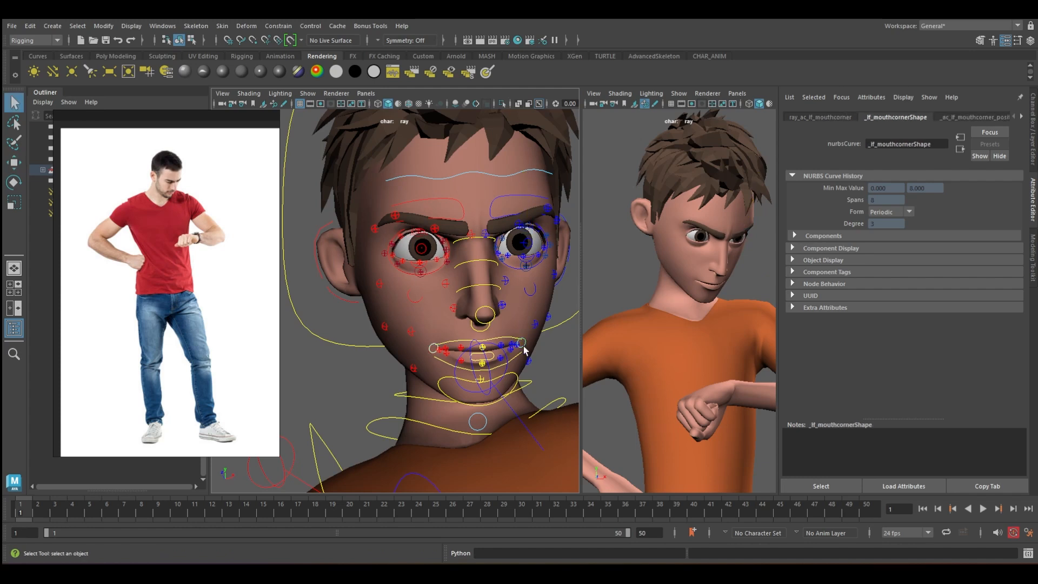
Move both mouth corners down into a frown
{"action": "key", "text": "w"}
{"action": "left_click_drag", "start_coordinate": [522, 297], "coordinate": [523, 307]}
{"action": "key", "text": "q"}
{"action": "right_click_drag", "start_coordinate": [524, 307], "coordinate": [536, 378], "text": "alt"}
Fine-tune the rotation of the controls around the mouth to shape the frown
{"action": "left_click", "coordinate": [363, 256]}
{"action": "key", "text": "w"}
{"action": "key", "text": "e"}
{"action": "left_click_drag", "start_coordinate": [366, 272], "coordinate": [383, 237]}
{"action": "key", "text": "w"}
{"action": "key", "text": "q"}
{"action": "left_click", "coordinate": [440, 352]}
{"action": "key", "text": "e"}
{"action": "key", "text": "q"}
Move the upper and lower lip controls on both sides and at the center to shape the closed mouth
{"action": "left_click", "coordinate": [382, 269]}
{"action": "left_click", "coordinate": [385, 298], "text": "shift"}
{"action": "key", "text": "w"}
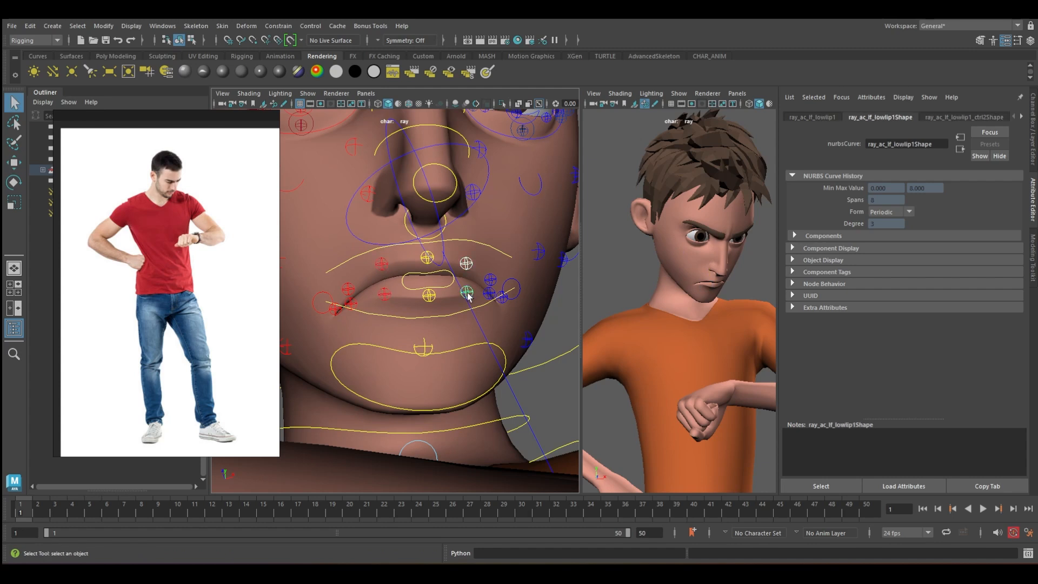
{"action": "key", "text": "w"}
{"action": "left_click_drag", "start_coordinate": [457, 244], "coordinate": [426, 239]}
{"action": "key", "text": "q"}
{"action": "left_click", "coordinate": [427, 258]}
{"action": "left_click", "coordinate": [429, 296], "text": "shift"}
{"action": "key", "text": "w"}
Raise both nostril controls and adjust the septum control of the nose
{"action": "middle_click_drag", "start_coordinate": [512, 312], "coordinate": [516, 376], "text": "alt"}
{"action": "left_click", "coordinate": [461, 278]}
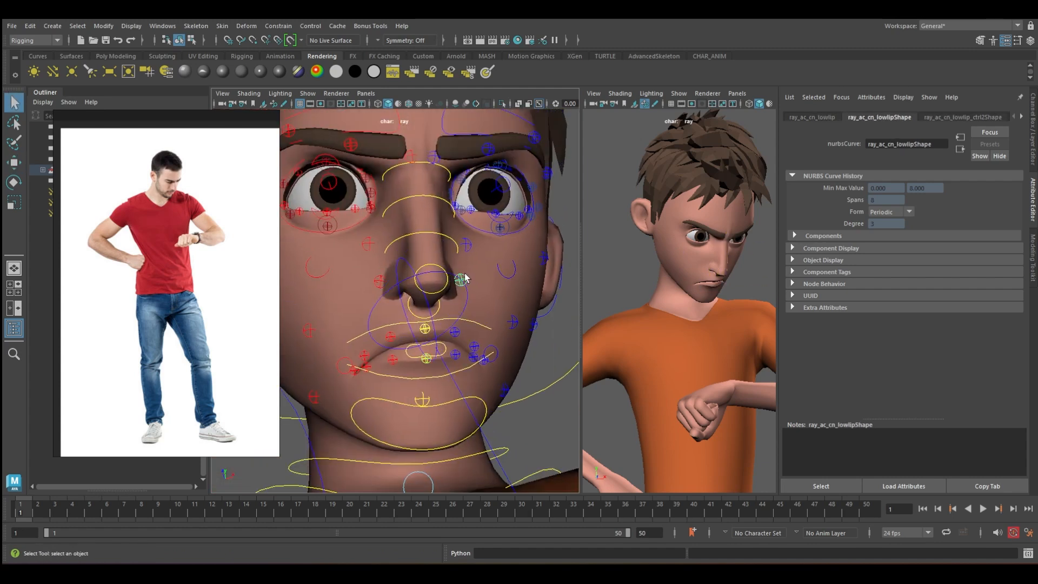
{"action": "left_click", "coordinate": [381, 281], "text": "shift"}
{"action": "key", "text": "w"}
{"action": "left_click_drag", "start_coordinate": [389, 236], "coordinate": [424, 219]}
{"action": "key", "text": "q"}
{"action": "left_click", "coordinate": [435, 267]}
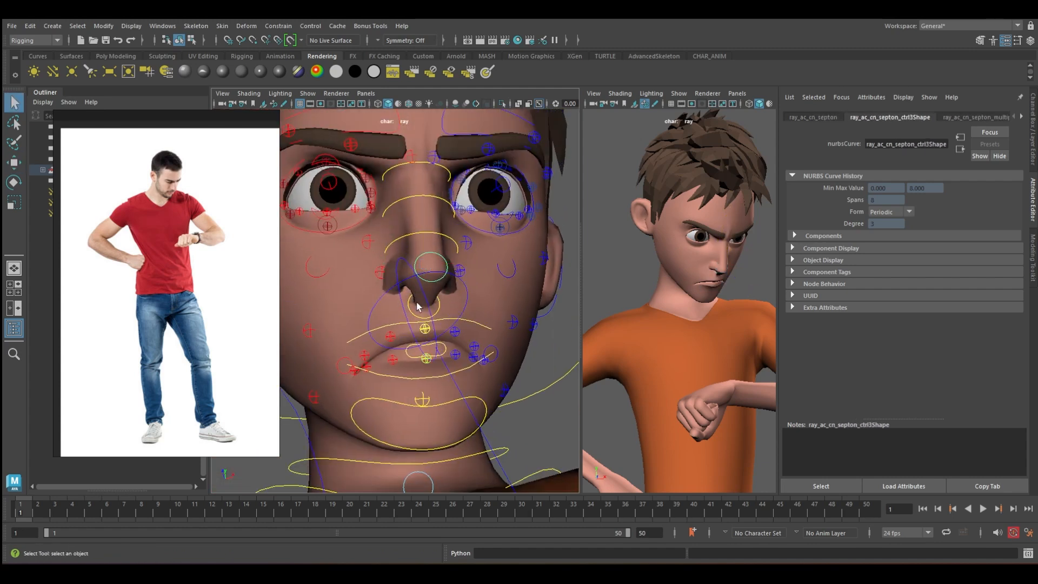
{"action": "left_click", "coordinate": [425, 282]}
{"action": "key", "text": "w"}
Raise the right cheek control toward the eye
{"action": "left_click", "coordinate": [316, 265]}
{"action": "key", "text": "w"}
{"action": "left_click_drag", "start_coordinate": [325, 264], "coordinate": [325, 248]}
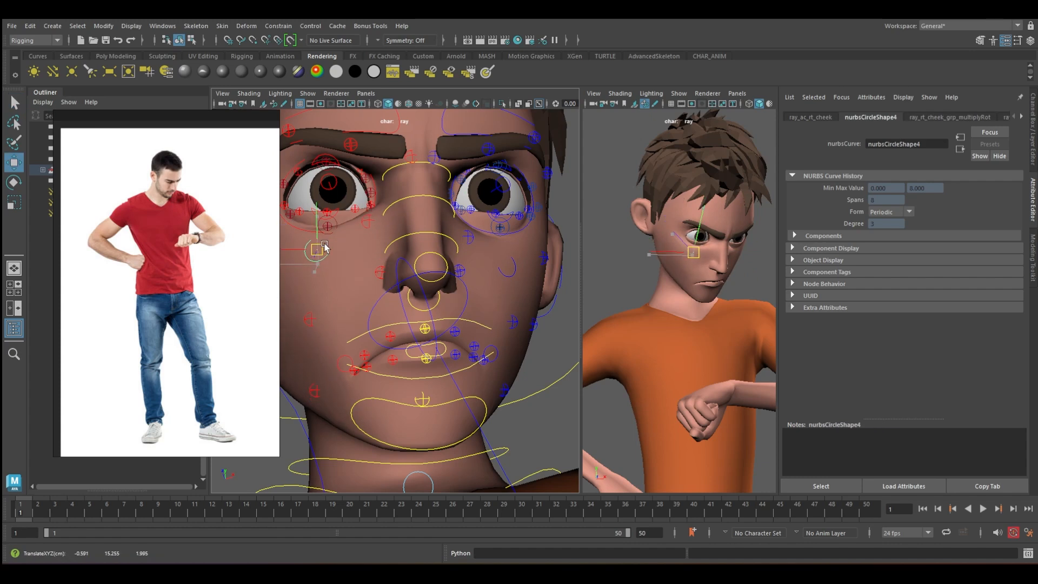
Rotate both eyeball controls so the character looks down toward the left wrist
{"action": "left_click_drag", "start_coordinate": [450, 248], "coordinate": [503, 255], "text": "alt"}
{"action": "right_click_drag", "start_coordinate": [389, 243], "coordinate": [465, 243], "text": "alt"}
{"action": "left_click", "coordinate": [379, 200]}
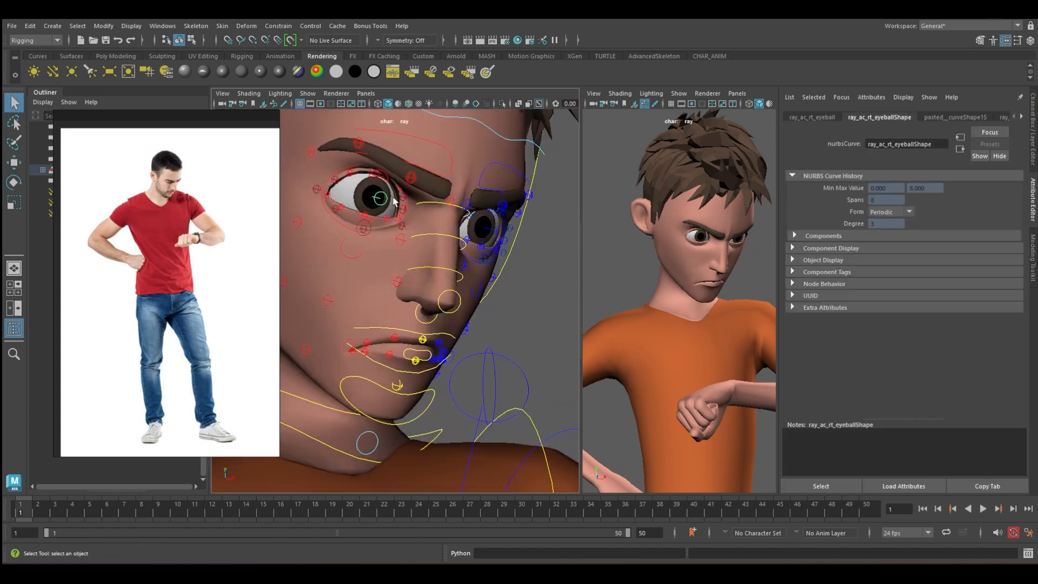
{"action": "key", "text": "e"}
{"action": "key", "text": "q"}
{"action": "left_click", "coordinate": [499, 236], "text": "shift"}
{"action": "key", "text": "e"}
{"action": "left_click_drag", "start_coordinate": [485, 200], "coordinate": [487, 204]}
{"action": "key", "text": "q"}
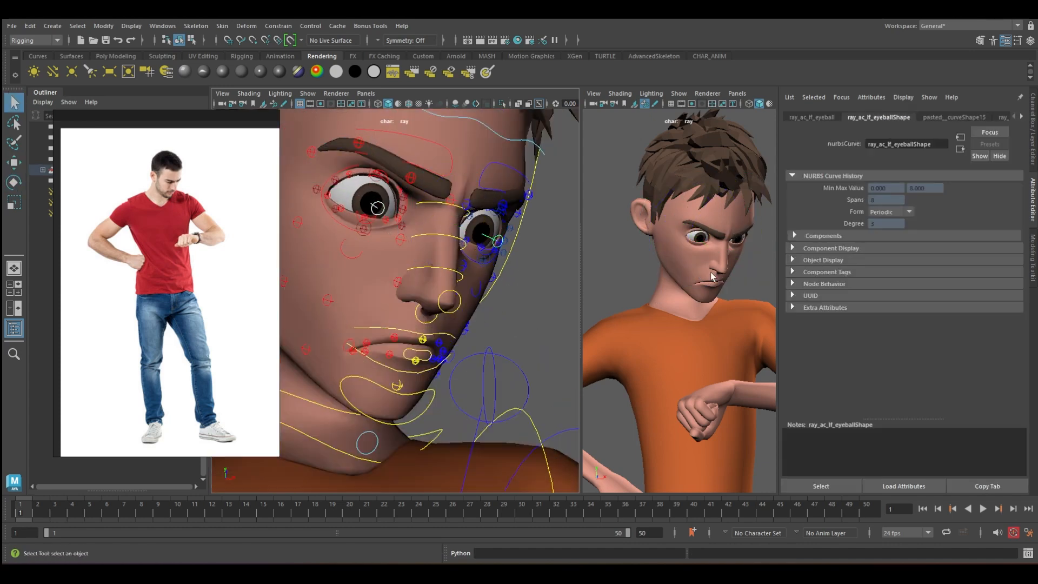
Rotate the head control to about X 14.1, Y -7.0, Z 4.7
{"action": "right_click_drag", "start_coordinate": [711, 271], "coordinate": [630, 273], "text": "alt"}
{"action": "middle_click_drag", "start_coordinate": [631, 274], "coordinate": [606, 255], "text": "alt"}
{"action": "left_click", "coordinate": [521, 230]}
{"action": "key", "text": "e"}
{"action": "left_click_drag", "start_coordinate": [644, 214], "coordinate": [652, 242]}
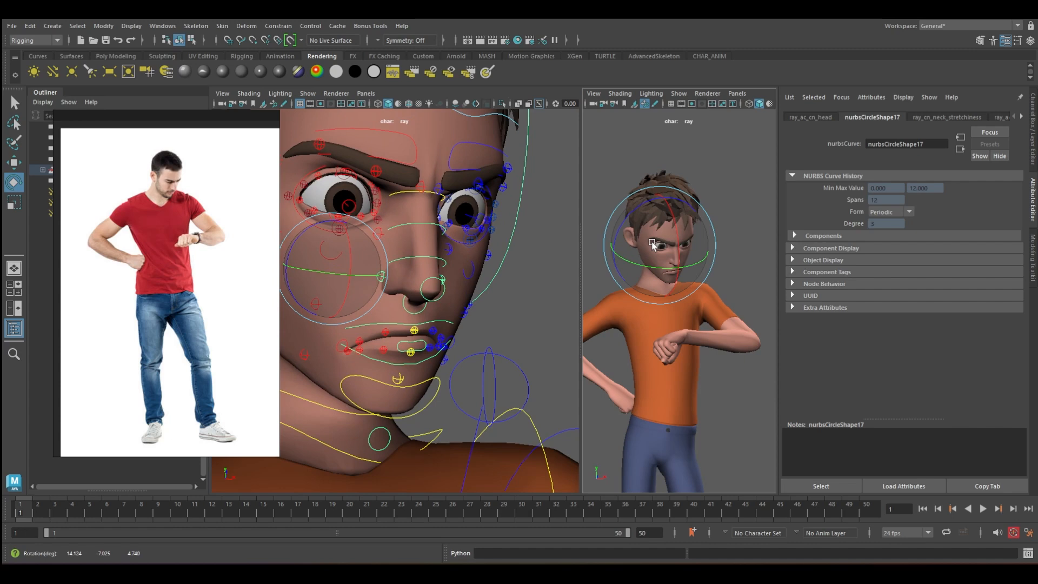
{"action": "key", "text": "q"}
{"action": "scroll", "coordinate": [653, 244], "scroll_direction": "down", "scroll_amount": 5}
{"action": "middle_click_drag", "start_coordinate": [703, 303], "coordinate": [652, 268], "text": "alt"}
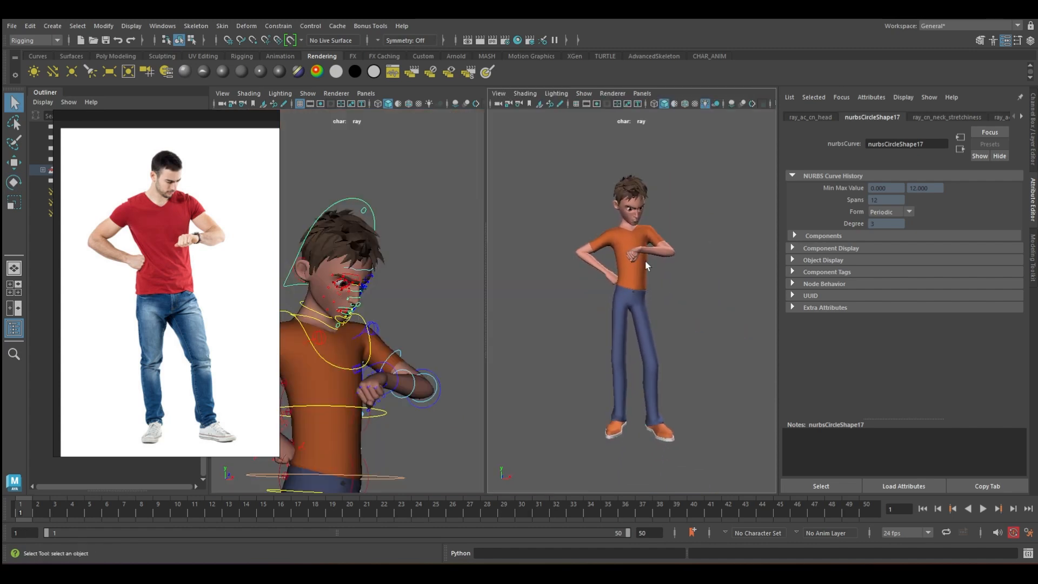
Select all rig controls with only the control curves displayed and key the pose on frame 1
{"action": "right_click_drag", "start_coordinate": [429, 287], "coordinate": [377, 296], "text": "alt"}
{"action": "middle_click_drag", "start_coordinate": [378, 297], "coordinate": [422, 238], "text": "alt"}
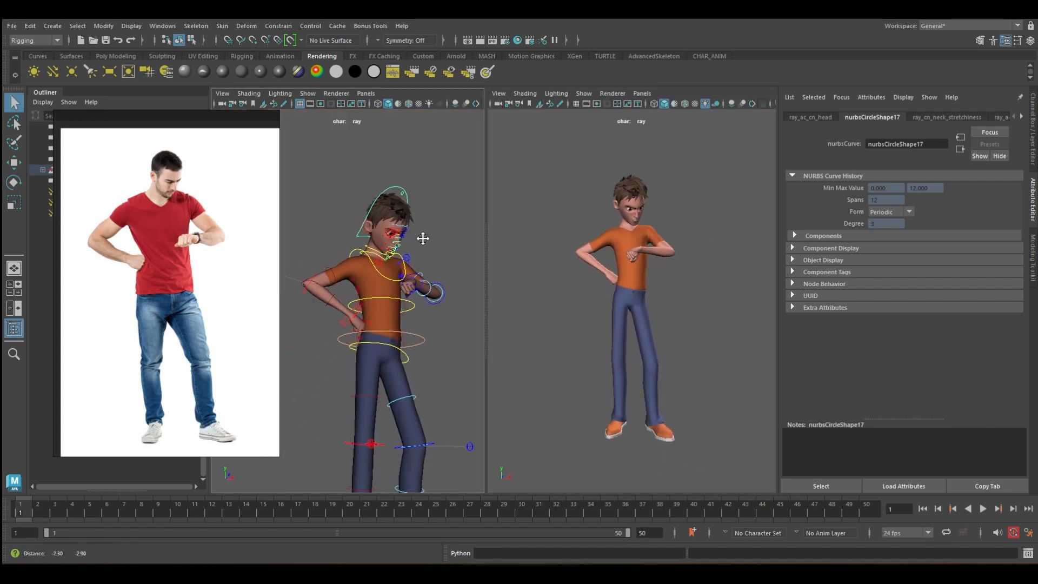
{"action": "right_click_drag", "start_coordinate": [422, 238], "coordinate": [351, 249], "text": "alt"}
{"action": "left_click", "coordinate": [350, 247]}
{"action": "left_click", "coordinate": [308, 93]}
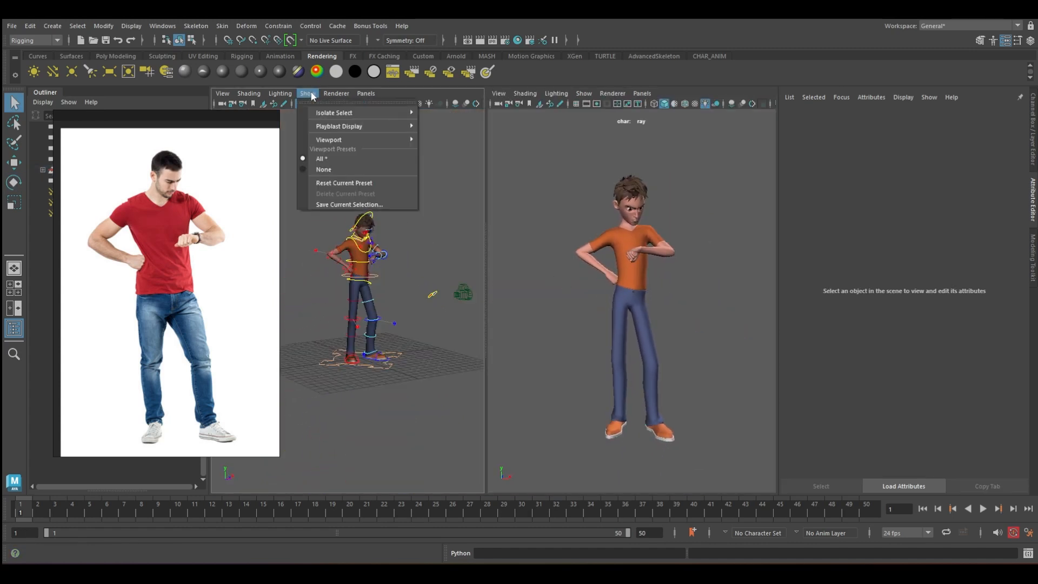
{"action": "left_click", "coordinate": [309, 93]}
{"action": "left_click", "coordinate": [310, 93]}
{"action": "left_click", "coordinate": [335, 168]}
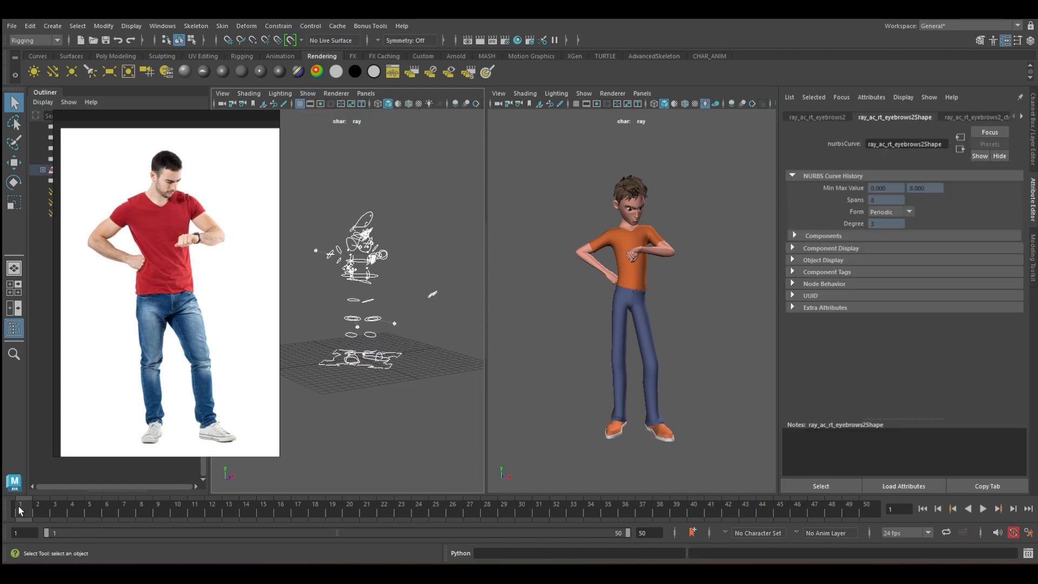
{"action": "key", "text": "s"}
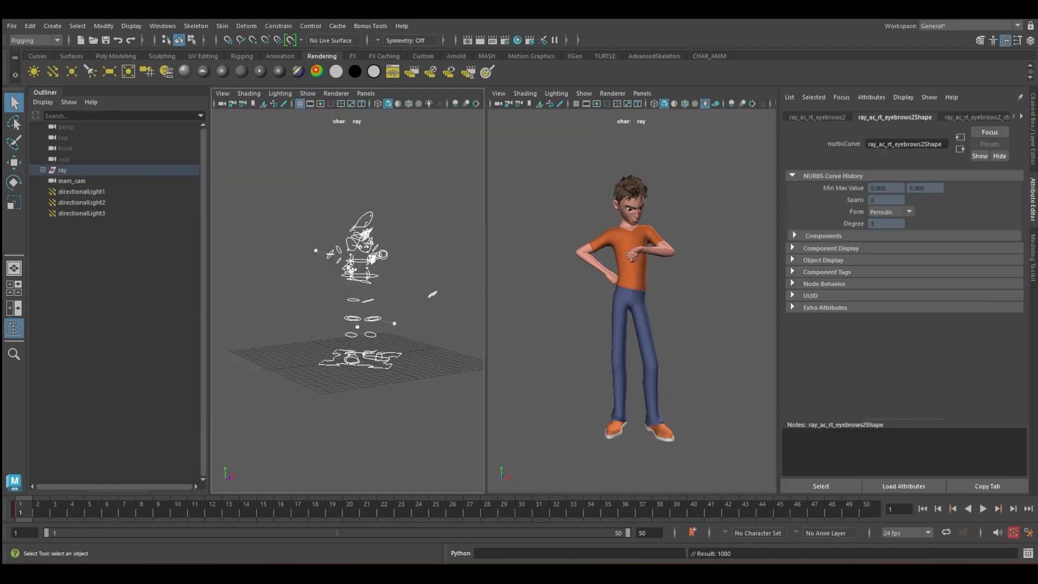
Set the rotations of the neck and head controls to 0 on frame 15
{"action": "left_click", "coordinate": [425, 232]}
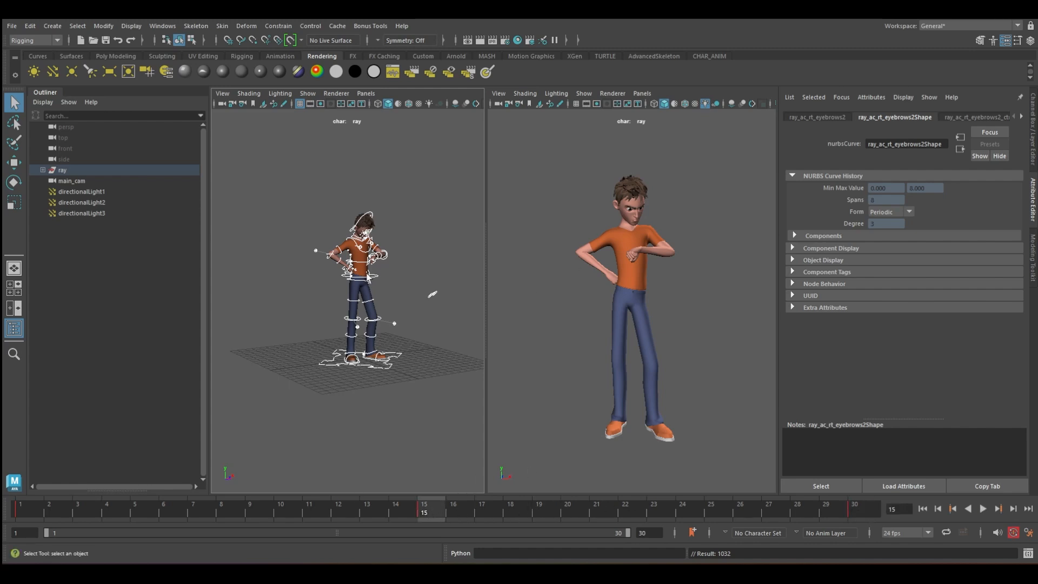
{"action": "left_click_drag", "start_coordinate": [356, 277], "coordinate": [341, 278], "text": "alt"}
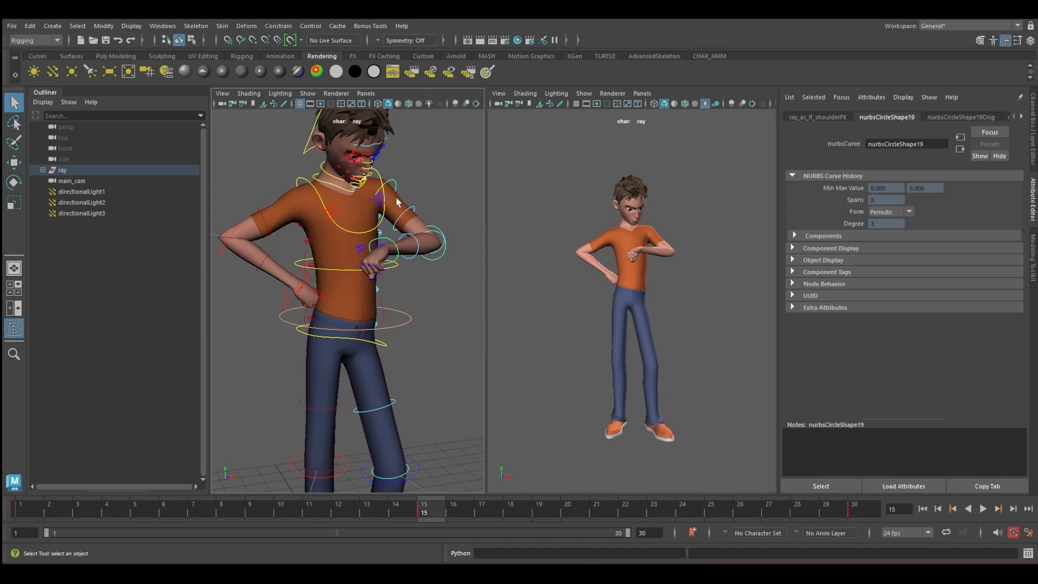
{"action": "left_click", "coordinate": [321, 222]}
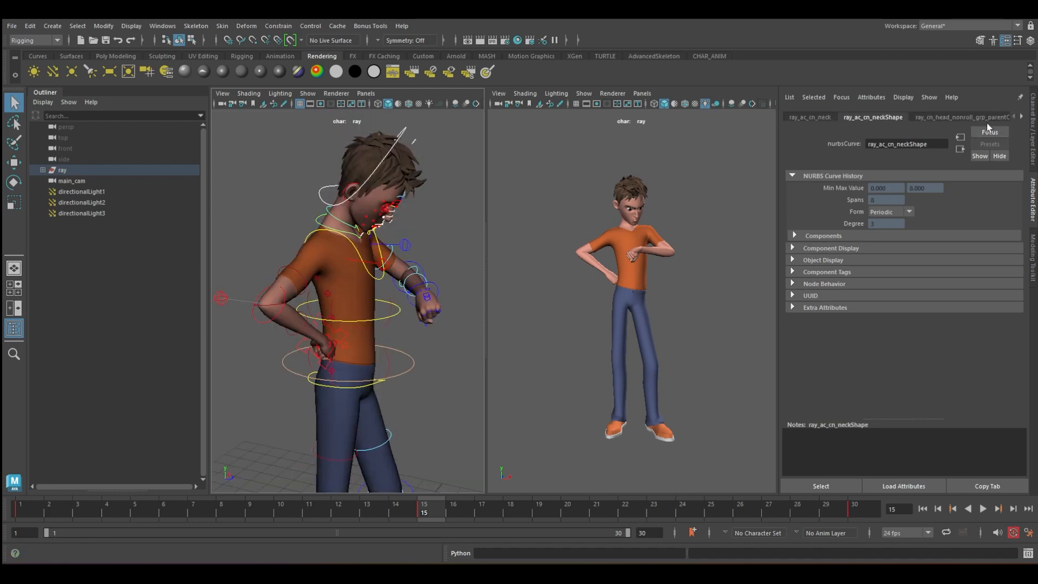
{"action": "key", "text": "ctrl+a"}
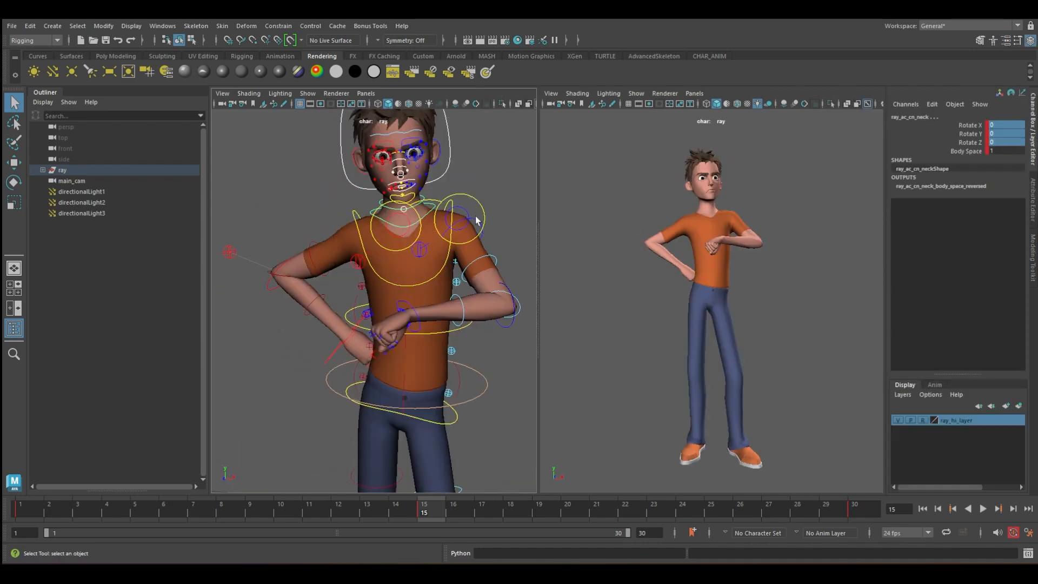
Set the rotations of the left arm's FK controls, including the hand, to 0
{"action": "left_click", "coordinate": [484, 236]}
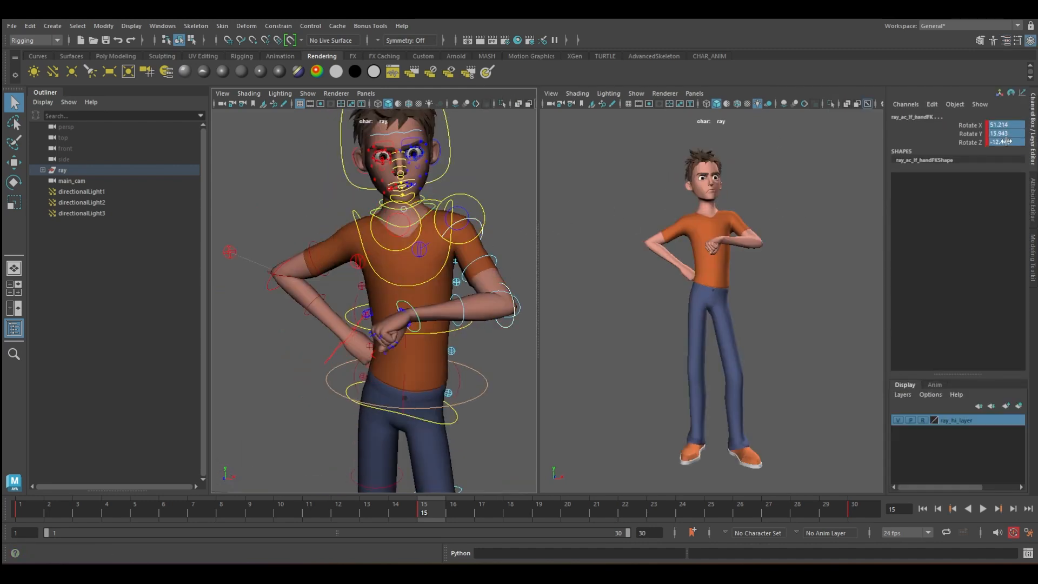
{"action": "type", "text": "0"}
{"action": "key", "text": "Return"}
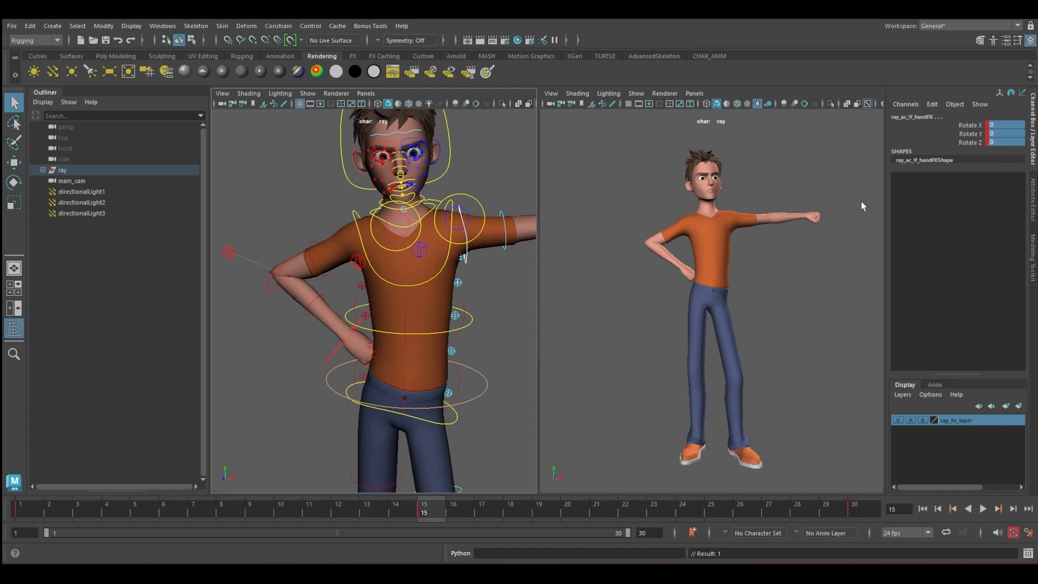
Rotate the left shoulder FK control so the arm hangs beside the body, and lower the left clavicle
{"action": "left_click", "coordinate": [467, 227]}
{"action": "key", "text": "e"}
{"action": "left_click_drag", "start_coordinate": [468, 189], "coordinate": [528, 244]}
{"action": "left_click", "coordinate": [421, 248]}
{"action": "left_click_drag", "start_coordinate": [449, 209], "coordinate": [455, 221]}
{"action": "key", "text": "q"}
{"action": "mouse_move", "coordinate": [487, 264]}
{"action": "left_mouse_down", "text": "alt"}
{"action": "mouse_move", "coordinate": [414, 278]}
{"action": "mouse_move", "coordinate": [490, 265]}
{"action": "left_mouse_up", "text": "alt"}
Rotate the left hand FK control slightly at the wrist
{"action": "left_click", "coordinate": [478, 323]}
{"action": "left_click", "coordinate": [454, 358]}
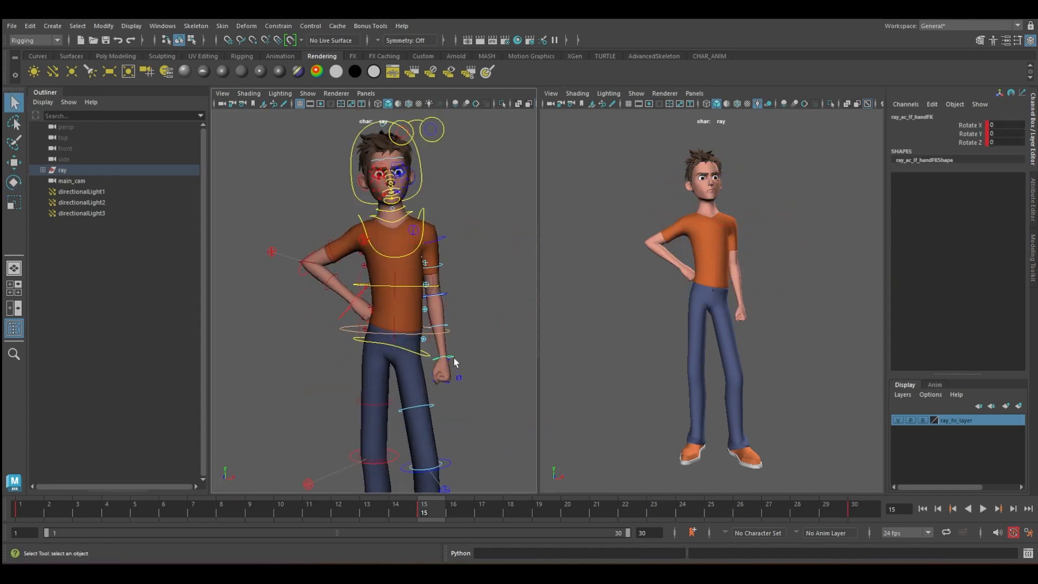
{"action": "key", "text": "e"}
{"action": "left_click_drag", "start_coordinate": [467, 403], "coordinate": [463, 405]}
{"action": "key", "text": "q"}
Open the left fist with the arm settings and rotate the finger controls into a relaxed hand
{"action": "left_click", "coordinate": [457, 379]}
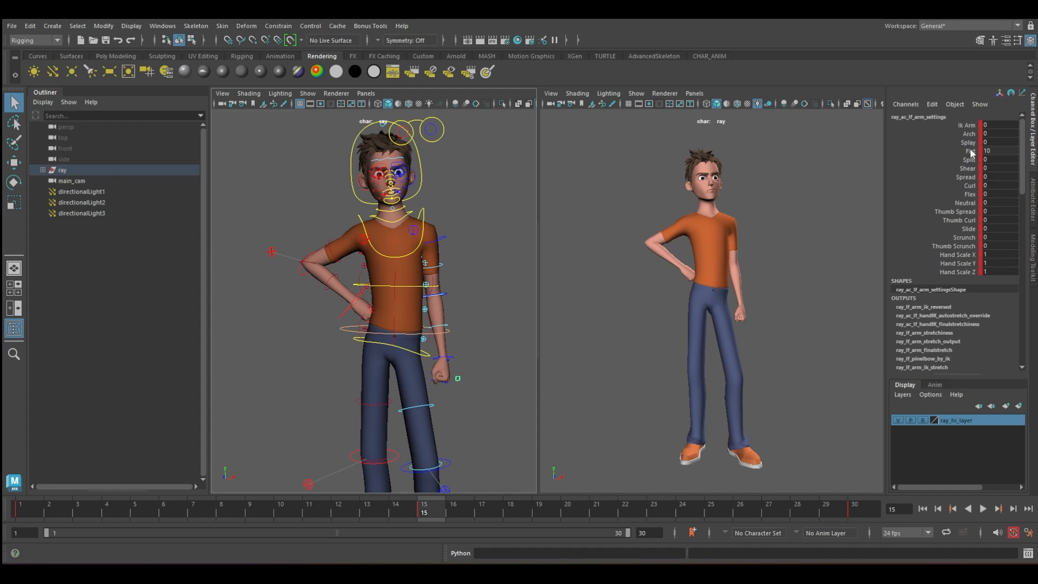
{"action": "middle_click_drag", "start_coordinate": [640, 237], "coordinate": [634, 233]}
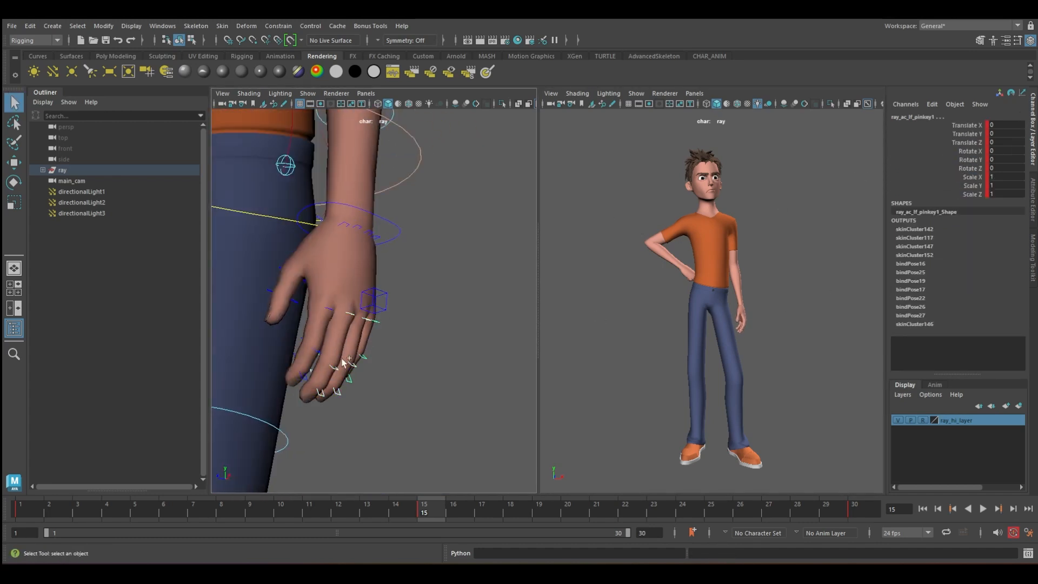
{"action": "key", "text": "e"}
{"action": "key", "text": "q"}
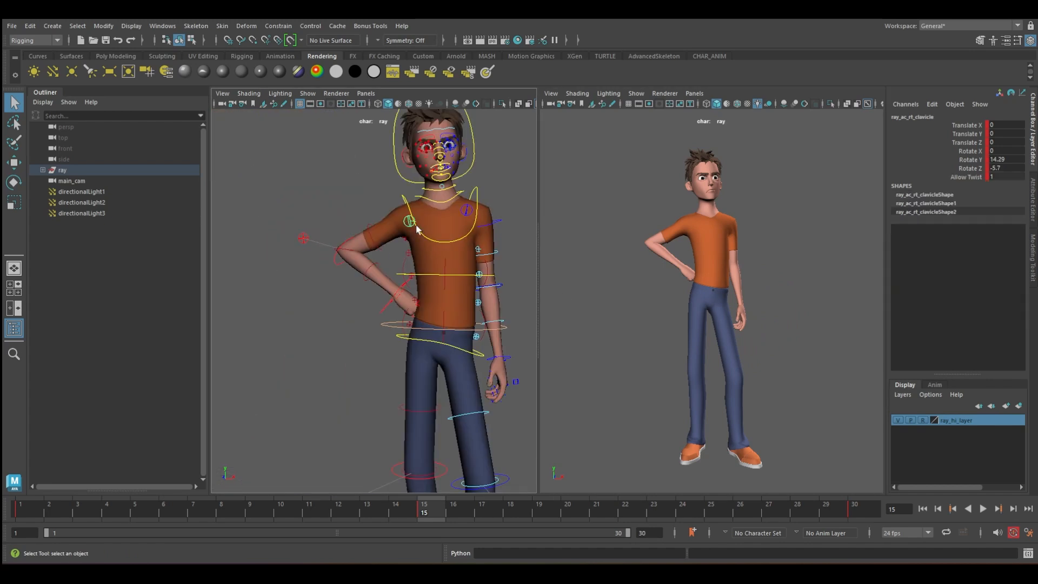
Fine-tune the left upper arm's rotation beside the torso
{"action": "left_click", "coordinate": [476, 241]}
{"action": "key", "text": "e"}
{"action": "left_click_drag", "start_coordinate": [480, 238], "coordinate": [477, 248]}
{"action": "key", "text": "q"}
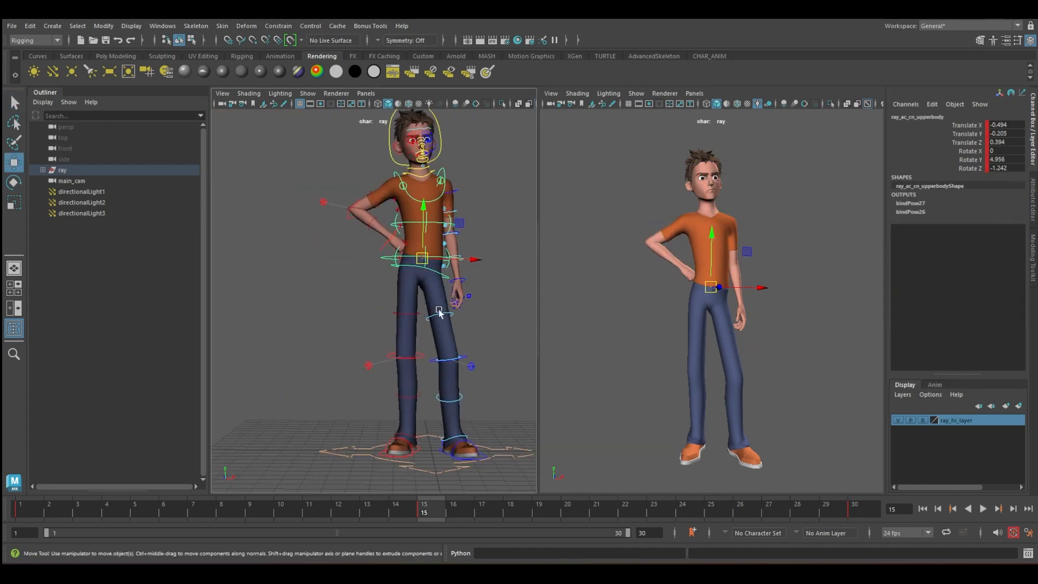
Shift and tilt the upper-body control at frame 15, comparing the pose with the first one along the timeline
{"action": "left_click_drag", "start_coordinate": [378, 281], "coordinate": [412, 283], "text": "alt"}
{"action": "left_click", "coordinate": [131, 514]}
{"action": "left_click_drag", "start_coordinate": [132, 513], "coordinate": [427, 514]}
{"action": "left_click_drag", "start_coordinate": [411, 281], "coordinate": [380, 270], "text": "alt"}
{"action": "key", "text": "q"}
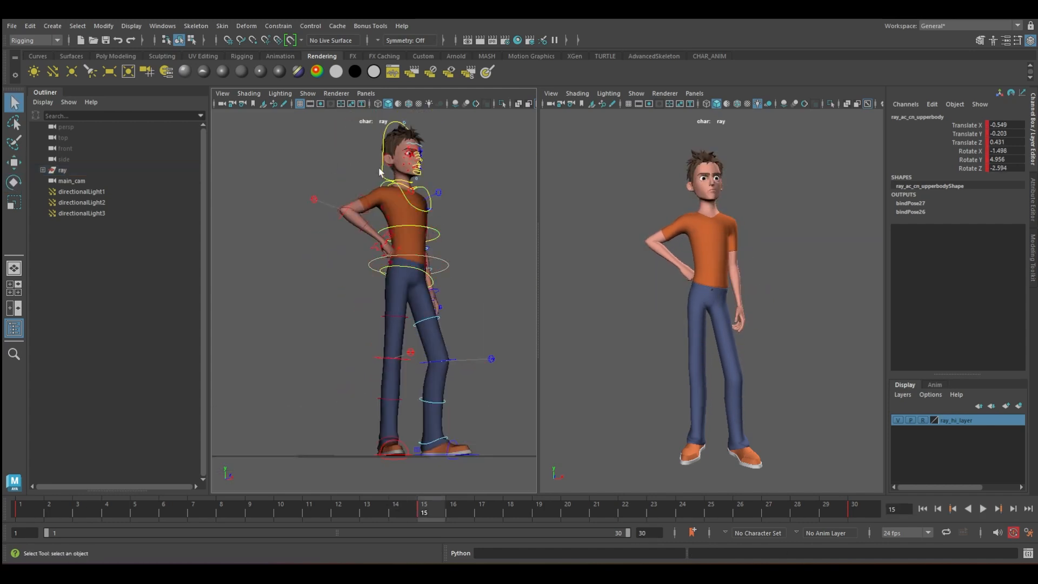
Rotate the head and chest controls so the character turns and looks off toward his left
{"action": "left_click", "coordinate": [380, 172]}
{"action": "key", "text": "e"}
{"action": "left_click_drag", "start_coordinate": [712, 195], "coordinate": [719, 210]}
{"action": "key", "text": "q"}
{"action": "key", "text": "e"}
{"action": "key", "text": "q"}
{"action": "left_click_drag", "start_coordinate": [411, 270], "coordinate": [379, 287], "text": "alt"}
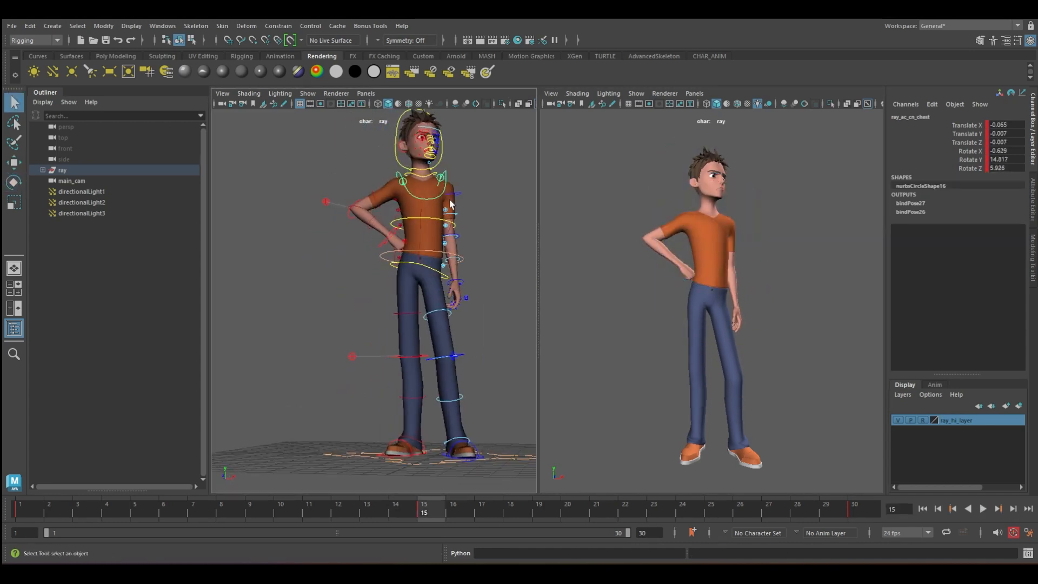
Rotate the left upper arm slightly away from the torso and play back the motion between the two poses
{"action": "left_click", "coordinate": [449, 204]}
{"action": "key", "text": "e"}
{"action": "left_click_drag", "start_coordinate": [774, 256], "coordinate": [779, 249]}
{"action": "left_click", "coordinate": [403, 139]}
{"action": "left_click_drag", "start_coordinate": [413, 346], "coordinate": [421, 320], "text": "alt"}
{"action": "key", "text": "alt+v"}
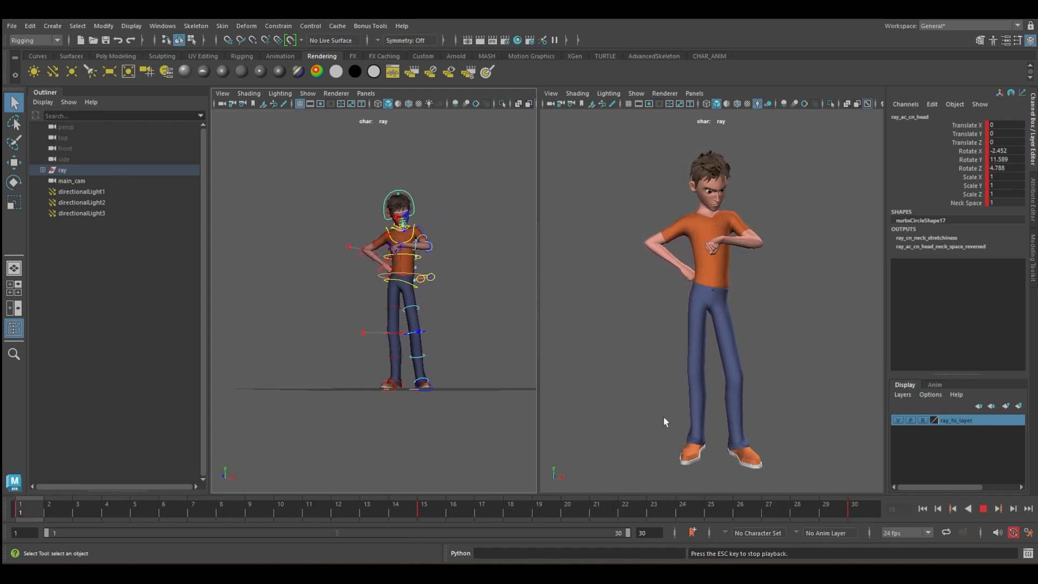
{"action": "left_click", "coordinate": [428, 513]}
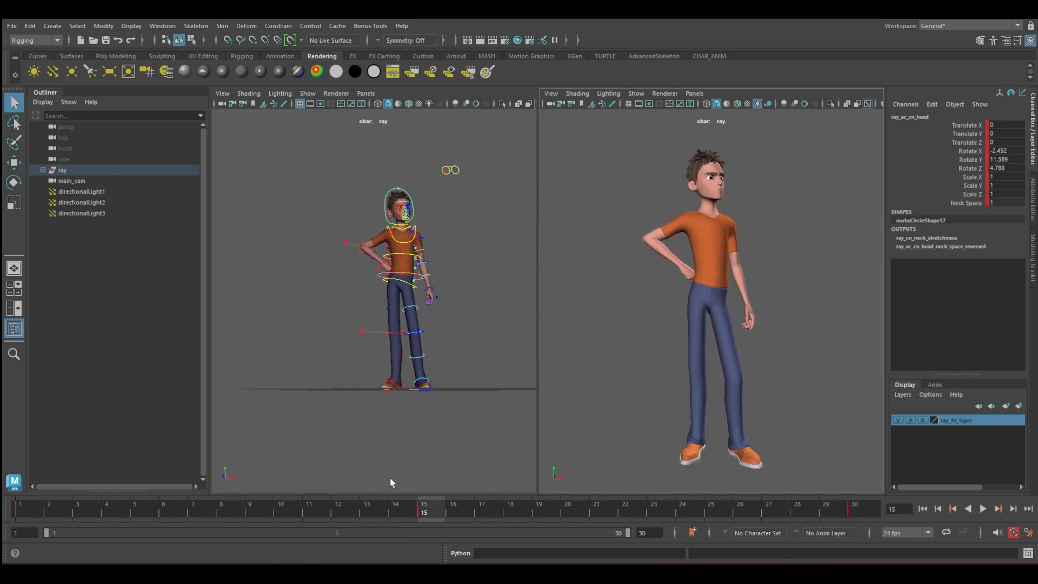
Select all of the character's rig controls and extend the playback range to frame 120
{"action": "left_click", "coordinate": [287, 154]}
{"action": "left_click_drag", "start_coordinate": [485, 395], "coordinate": [484, 422]}
{"action": "left_click", "coordinate": [849, 515]}
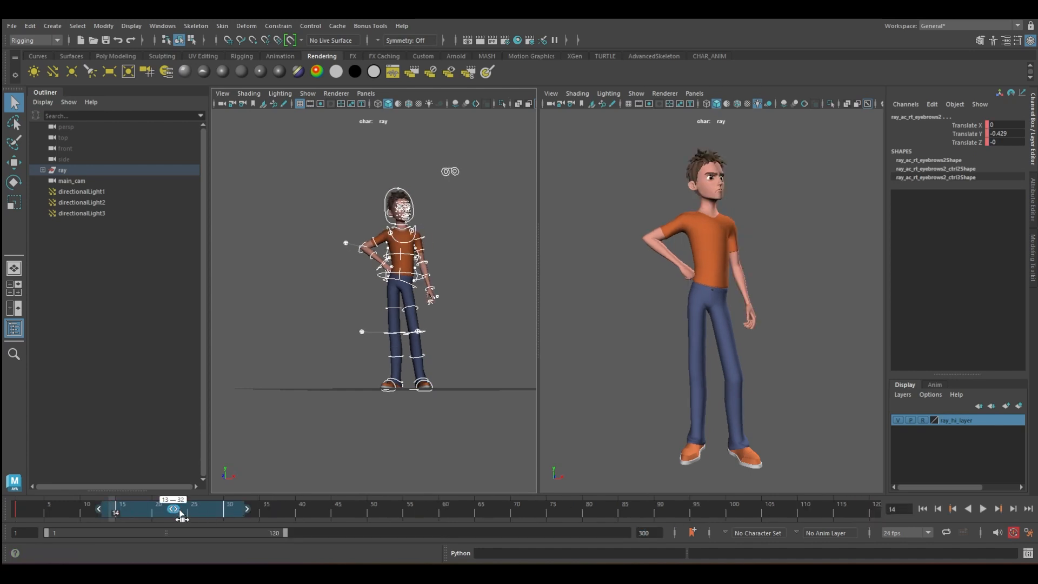
Retime the pose keys of all controls to frames 50 and 100 and play back the result
{"action": "left_click_drag", "start_coordinate": [335, 519], "coordinate": [665, 511]}
{"action": "left_click", "coordinate": [731, 511]}
{"action": "left_click", "coordinate": [586, 511]}
{"action": "left_click_drag", "start_coordinate": [655, 509], "coordinate": [731, 508]}
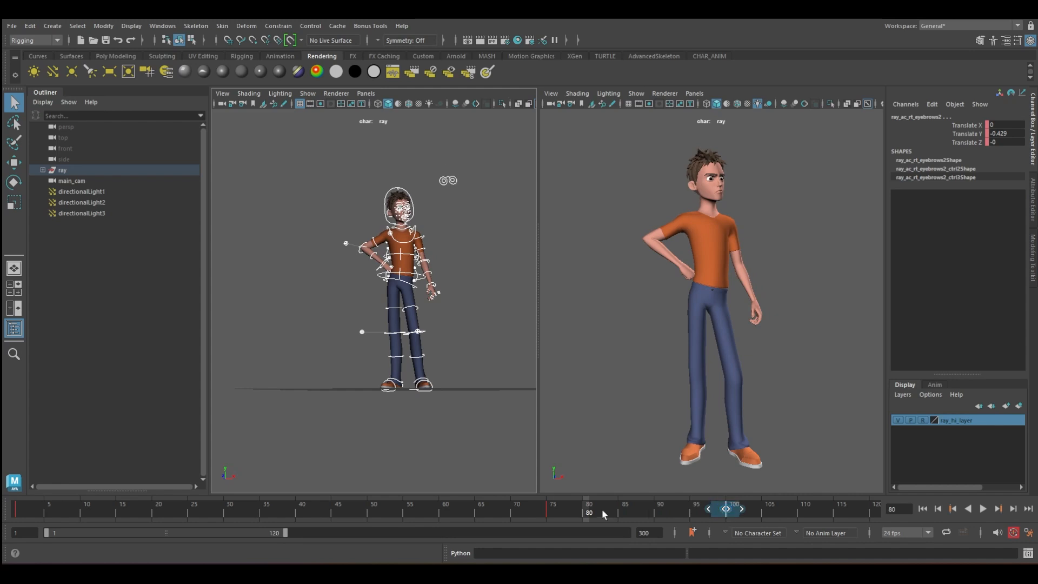
{"action": "key", "text": "alt+v"}
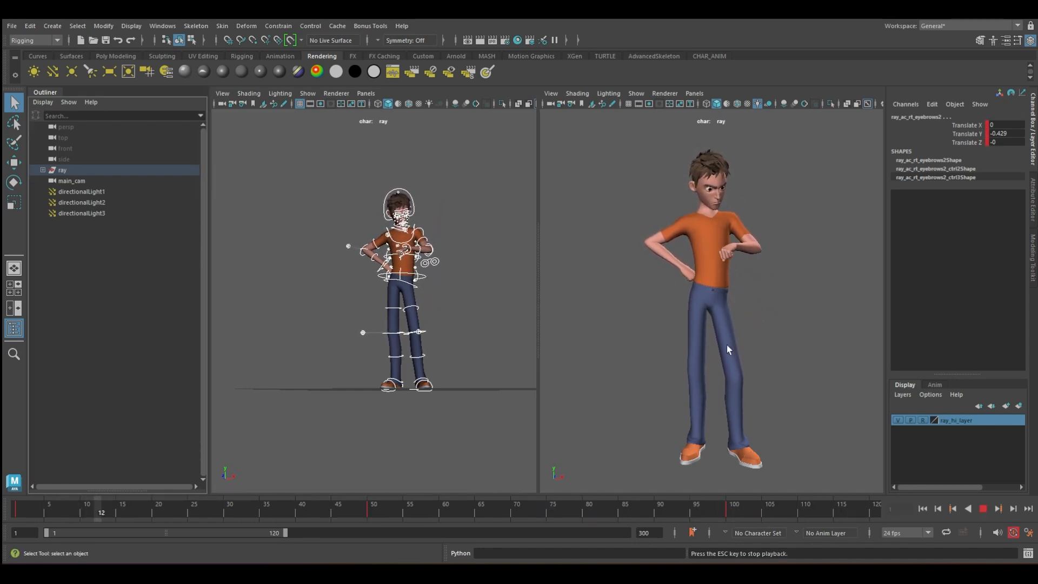
Hold the watch-checking pose by keying all controls with it at frame 30, and play back the timing
{"action": "left_click", "coordinate": [3, 508]}
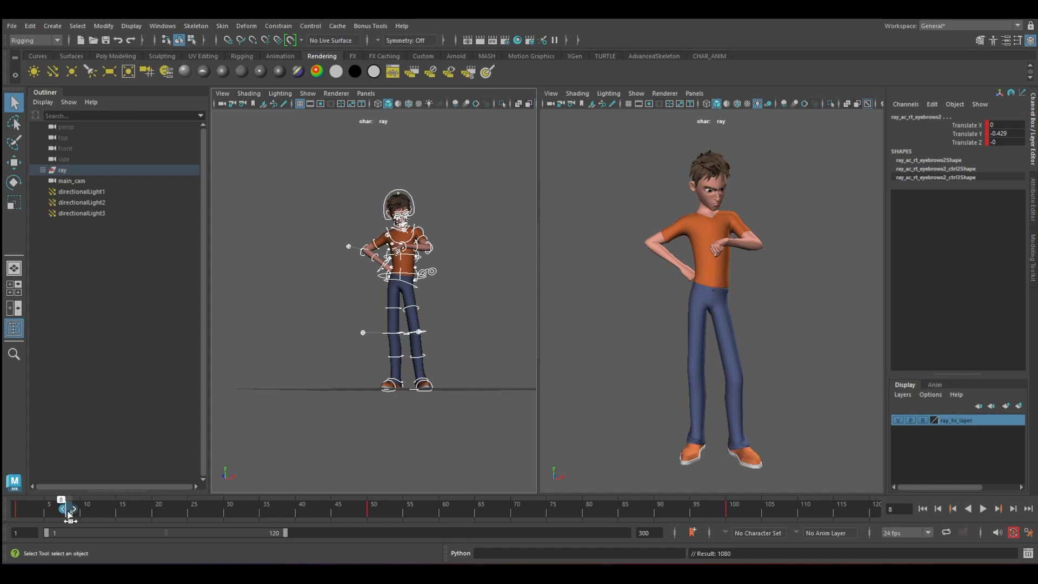
{"action": "left_click_drag", "start_coordinate": [138, 512], "coordinate": [226, 507]}
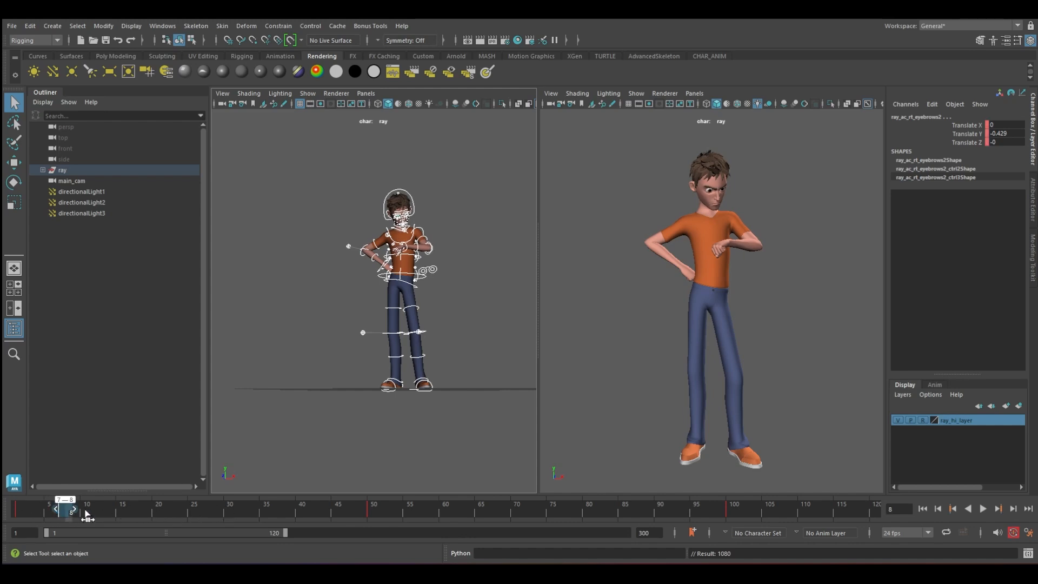
{"action": "key", "text": "alt+v"}
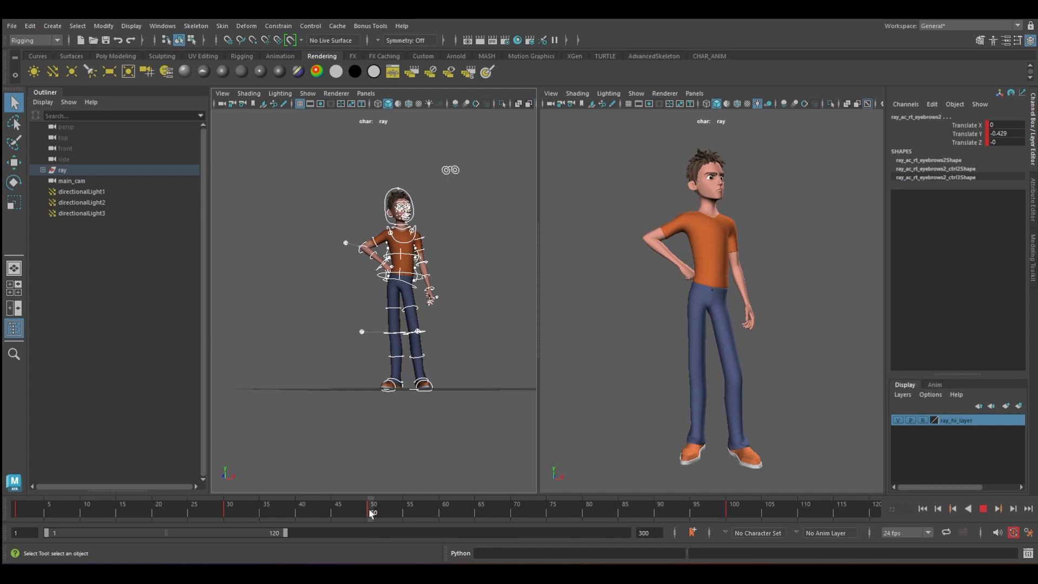
Key the arm-lowered pose at frame 80 as a hold, and settle its starting key at frame 50
{"action": "left_click_drag", "start_coordinate": [377, 513], "coordinate": [351, 512]}
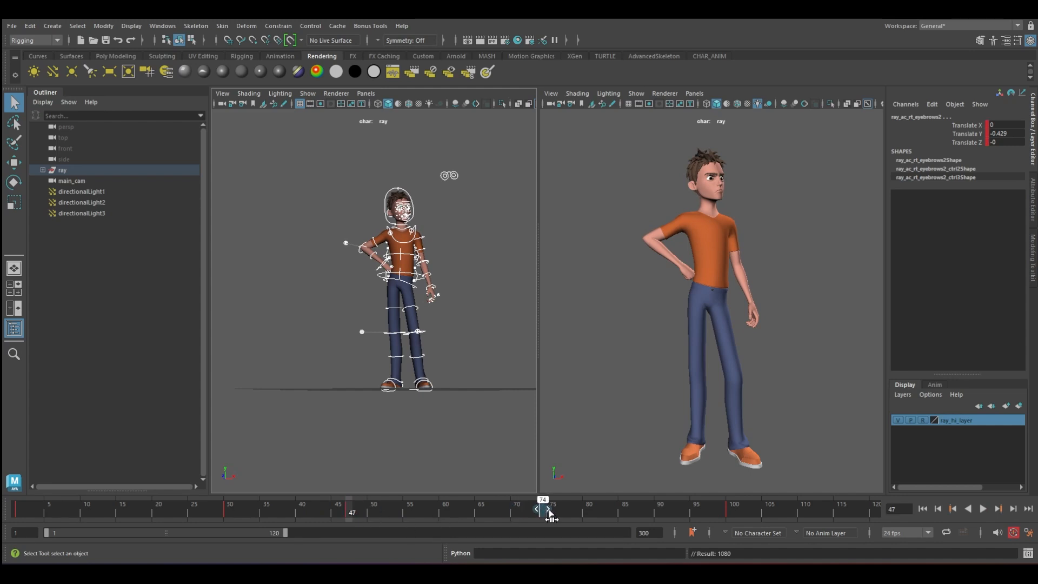
{"action": "key", "text": "alt+v"}
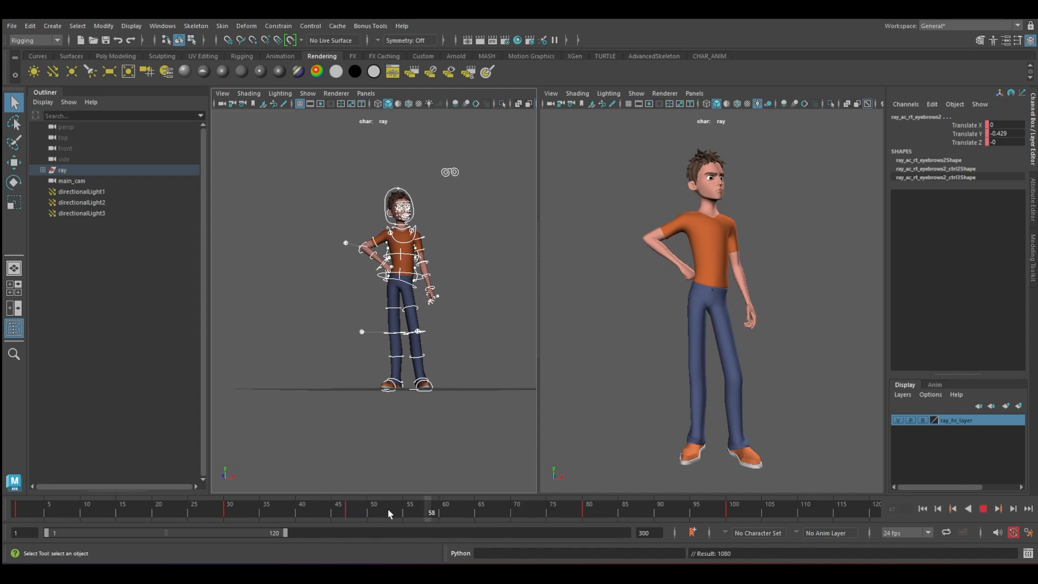
{"action": "left_click", "coordinate": [348, 510], "text": "shift"}
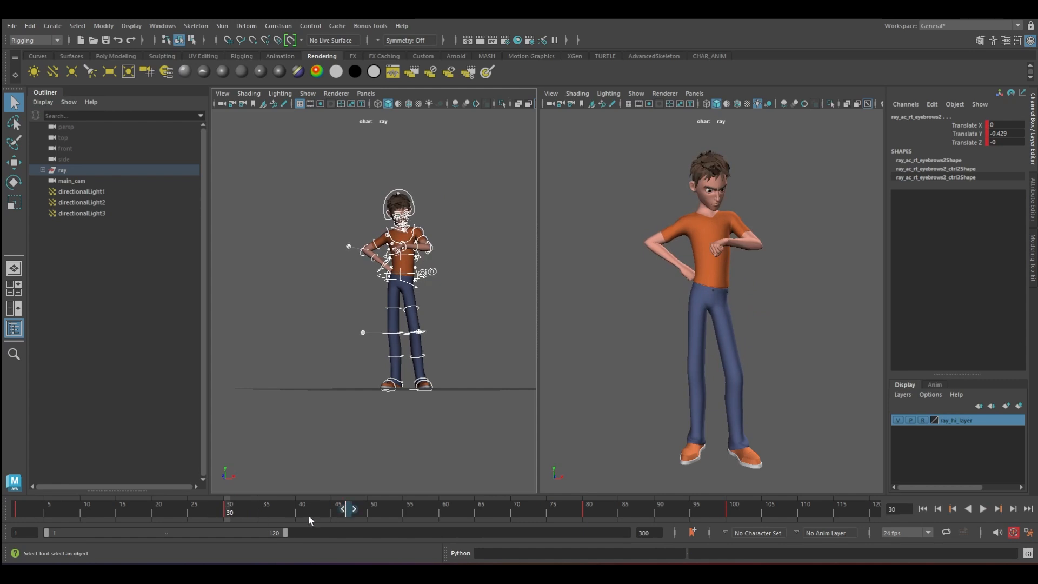
{"action": "left_click_drag", "start_coordinate": [350, 510], "coordinate": [371, 511]}
{"action": "key", "text": "alt+v"}
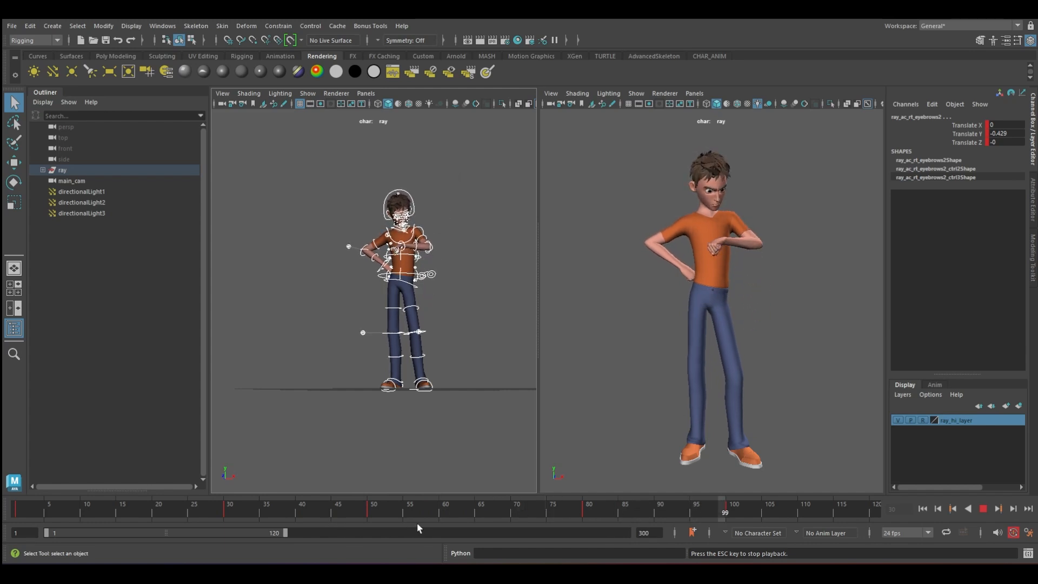
Set the end of the playback range to frame 100 and play back the full animation
{"action": "key", "text": "alt+v"}
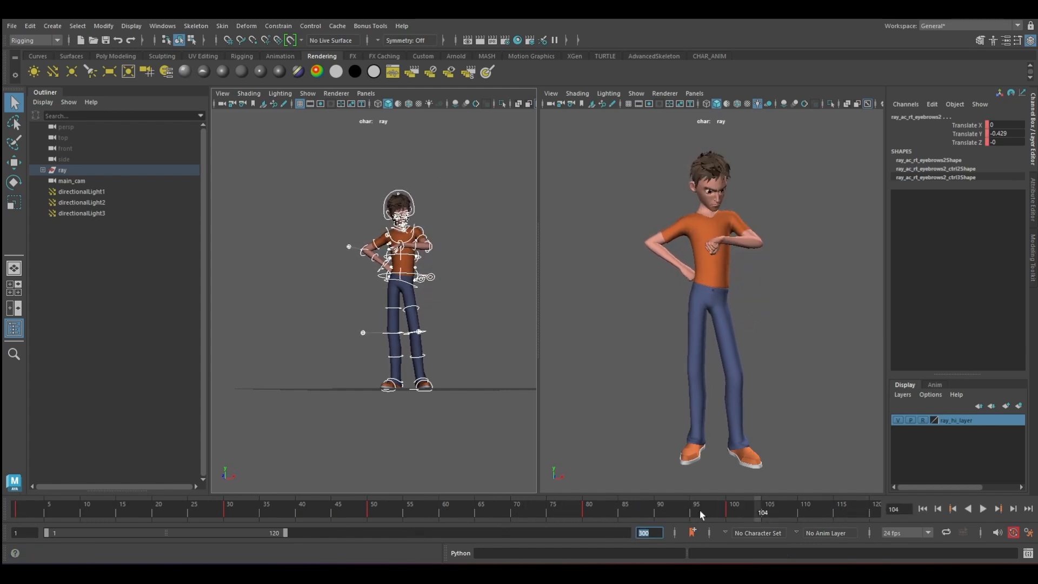
{"action": "key", "text": "Return"}
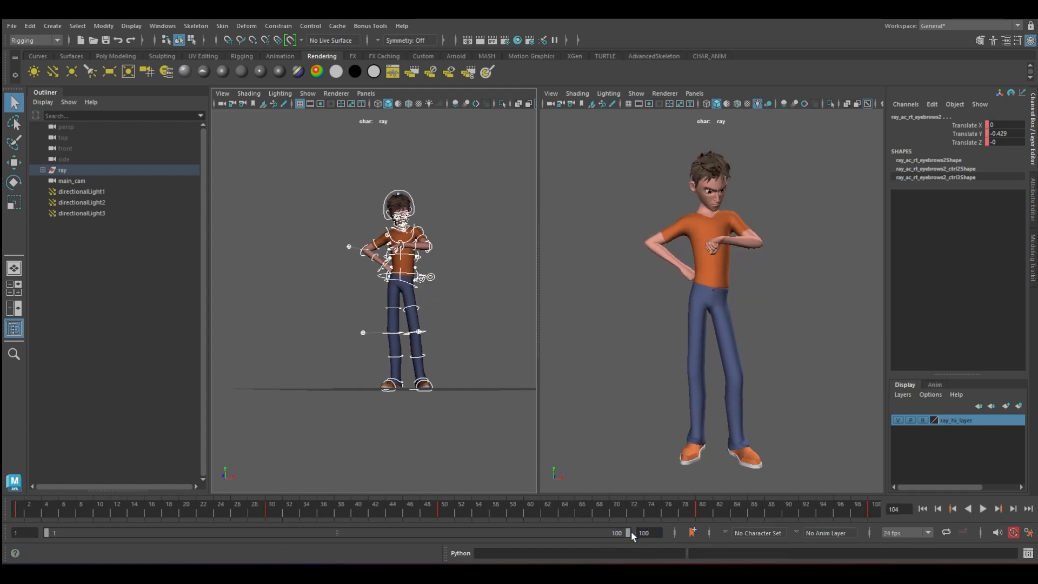
{"action": "key", "text": "alt+v"}
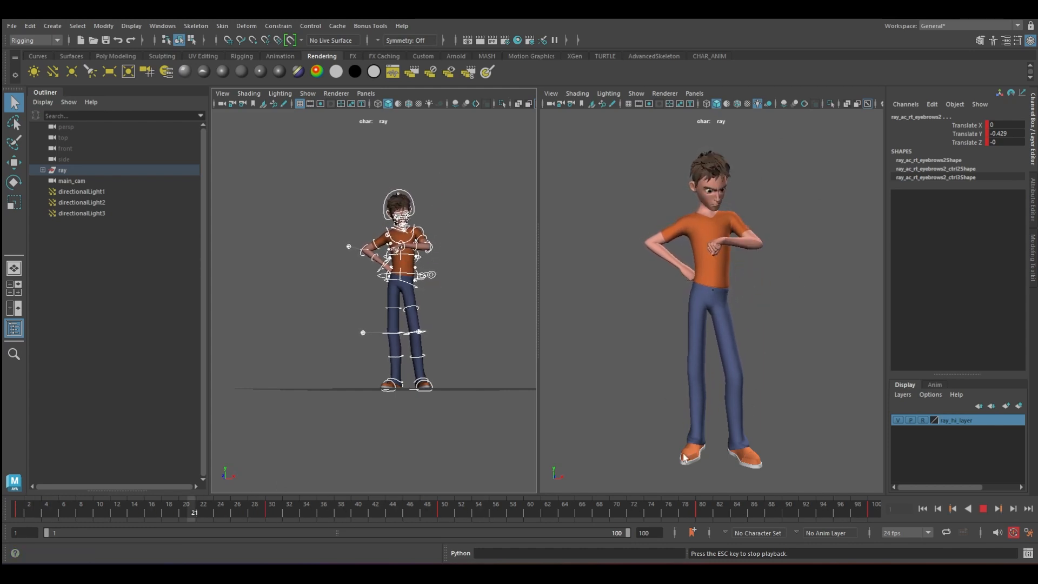
{"action": "left_click", "coordinate": [236, 510]}
{"action": "key", "text": "alt+v"}
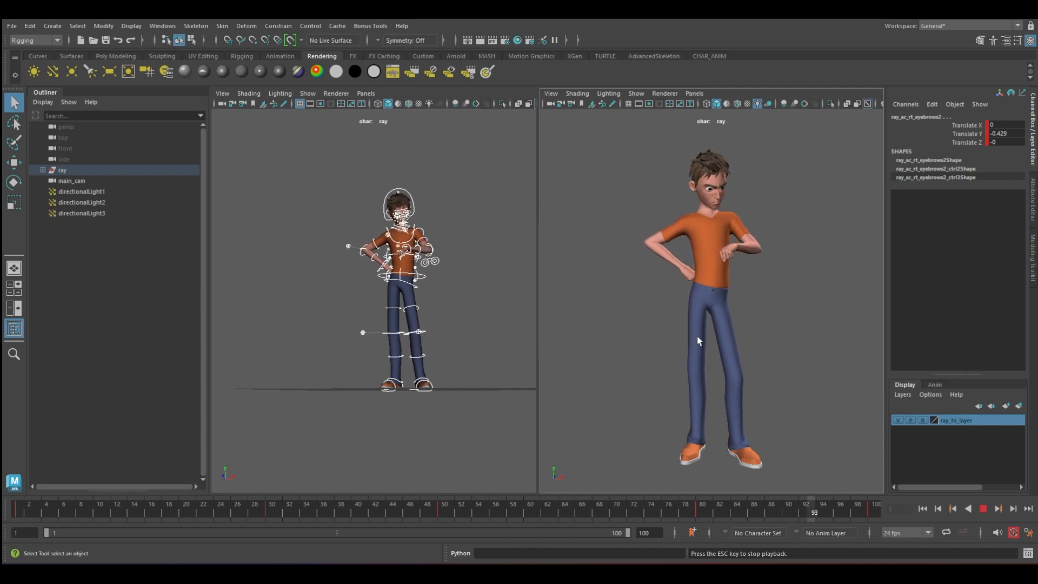
{"action": "key", "text": "Escape"}
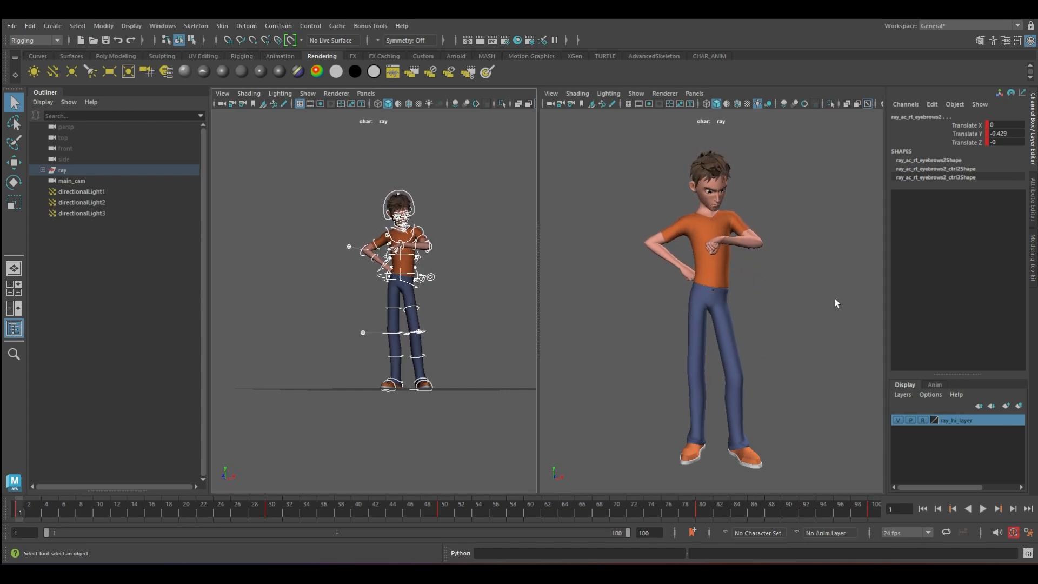
{"action": "left_click_drag", "start_coordinate": [232, 508], "coordinate": [21, 515]}
{"action": "key", "text": "alt+v"}
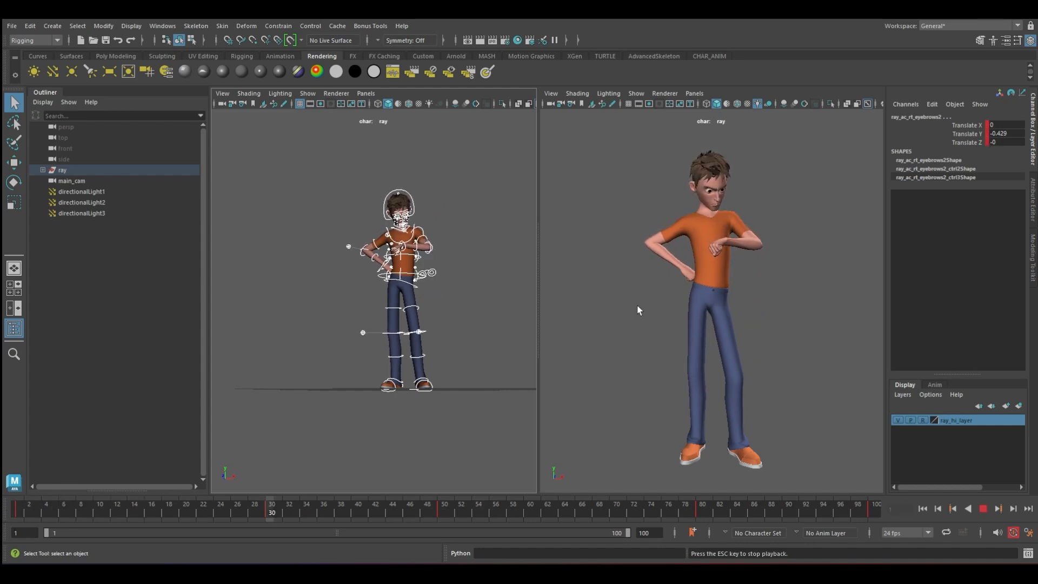
Rotate the left shoulder FK control at frame 40 to about -41.5 in Rotate Y, lifting the forearm in the in-between pose
{"action": "left_click", "coordinate": [283, 513]}
{"action": "left_click_drag", "start_coordinate": [282, 513], "coordinate": [348, 508]}
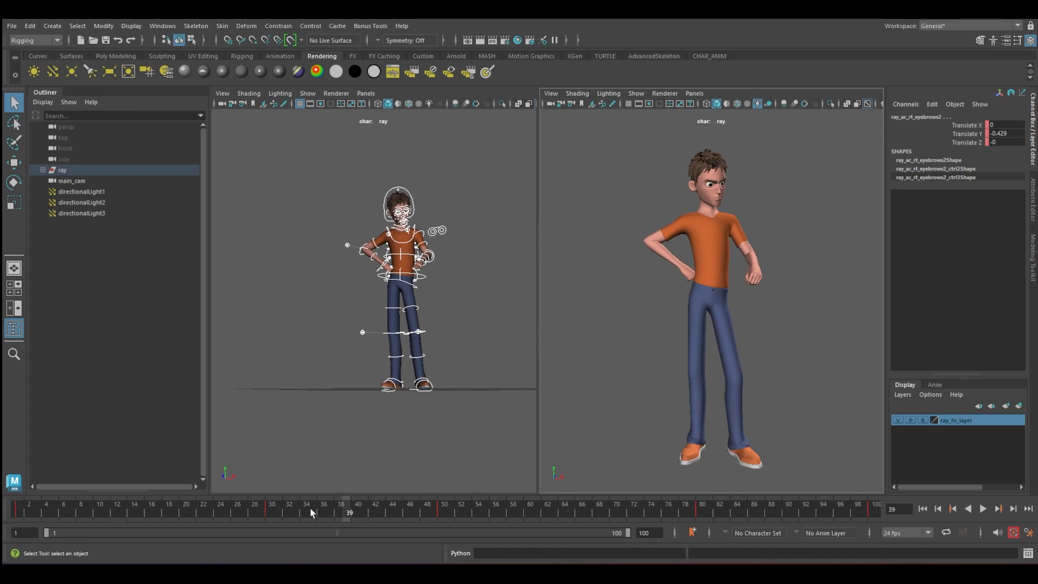
{"action": "left_click_drag", "start_coordinate": [311, 513], "coordinate": [355, 513]}
{"action": "left_click", "coordinate": [425, 236]}
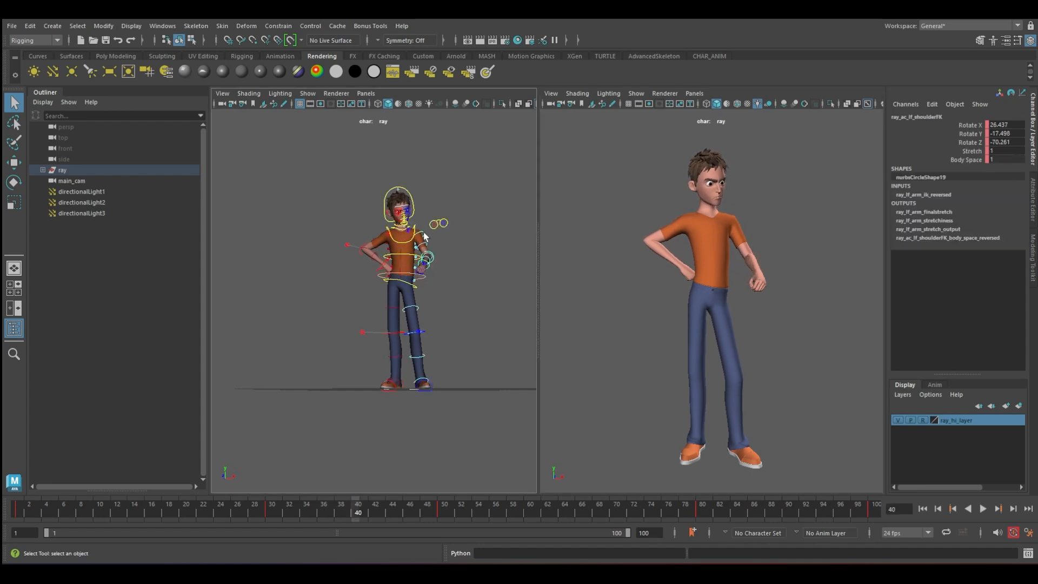
{"action": "key", "text": "e"}
{"action": "left_click_drag", "start_coordinate": [738, 228], "coordinate": [730, 222]}
{"action": "key", "text": "q"}
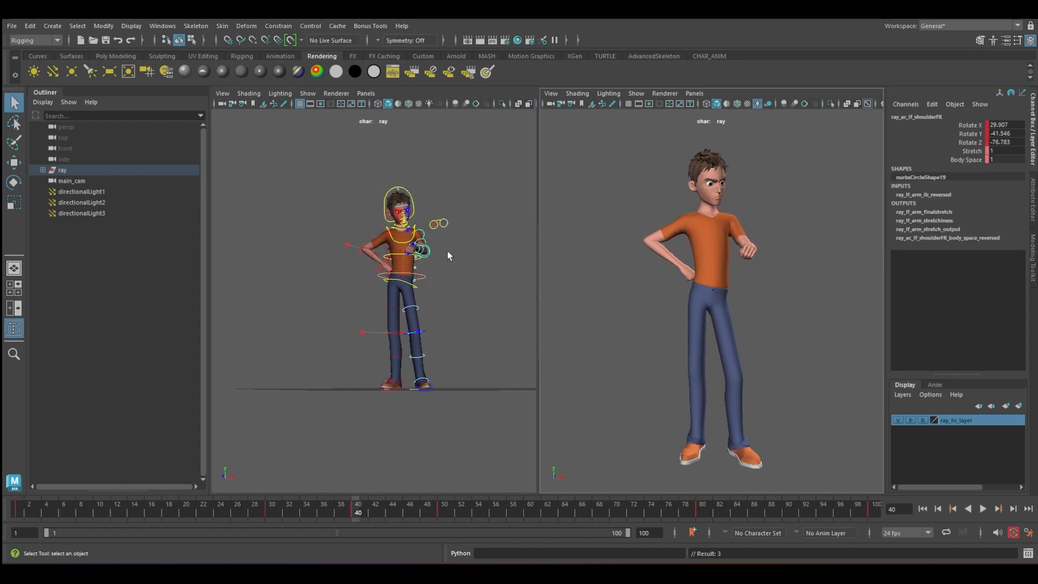
Refine the frame 40 in-between by rotating the left forearm and setting the shoulder FK control to about 46.4 in Rotate X
{"action": "scroll", "coordinate": [446, 251], "scroll_direction": "up", "scroll_amount": 8}
{"action": "middle_click_drag", "start_coordinate": [469, 248], "coordinate": [387, 313], "text": "alt"}
{"action": "left_click", "coordinate": [444, 202]}
{"action": "key", "text": "e"}
{"action": "left_click_drag", "start_coordinate": [428, 227], "coordinate": [413, 232]}
{"action": "left_click", "coordinate": [424, 167]}
{"action": "left_click_drag", "start_coordinate": [703, 205], "coordinate": [695, 220]}
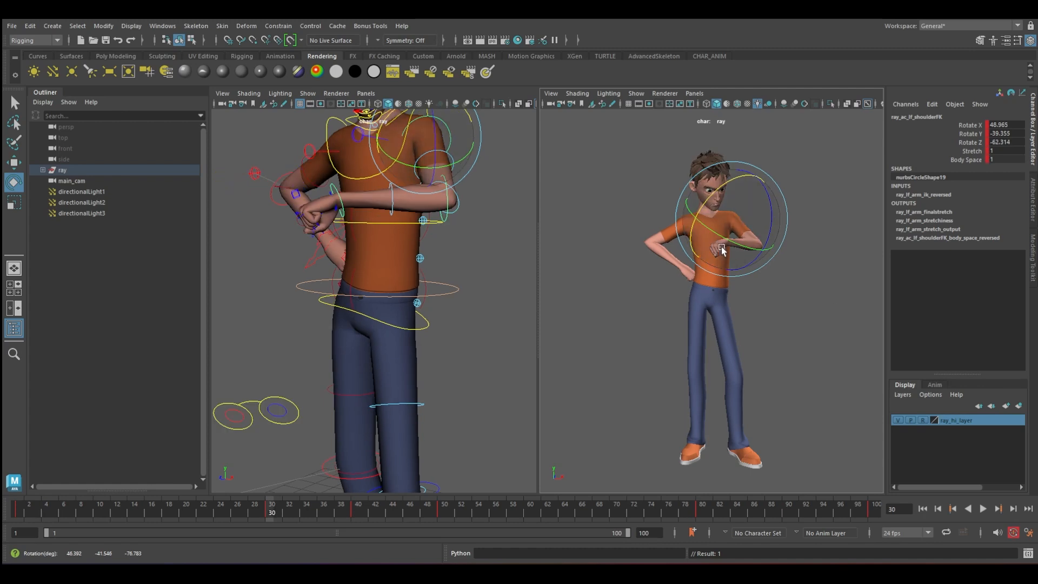
Compare the arm across the neighbouring keys and play back the arm-lowering motion
{"action": "key", "text": "period"}
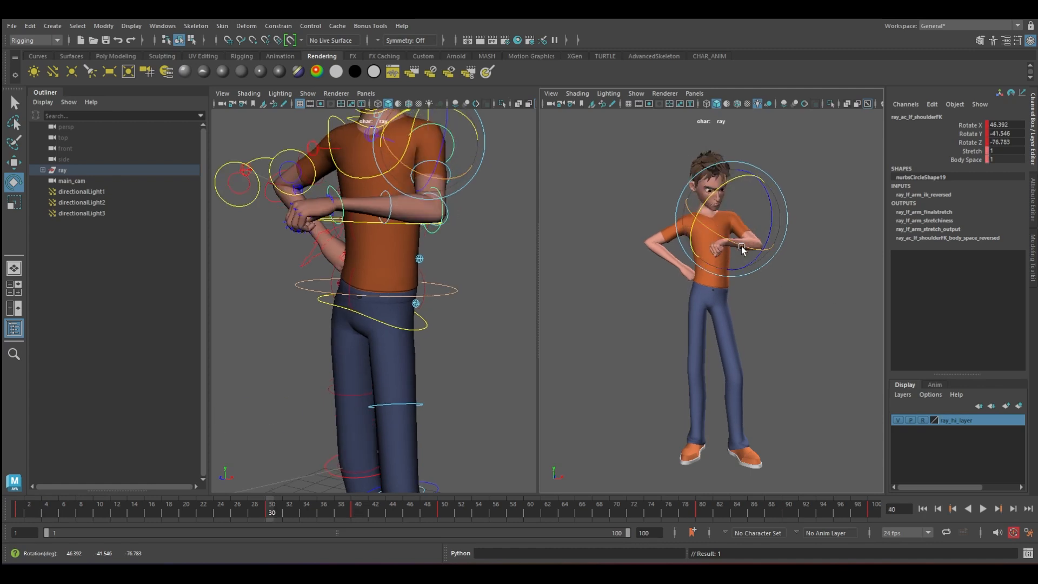
{"action": "key", "text": "comma"}
{"action": "key", "text": "period"}
{"action": "key", "text": "q"}
{"action": "key", "text": "comma"}
{"action": "key", "text": "alt+v"}
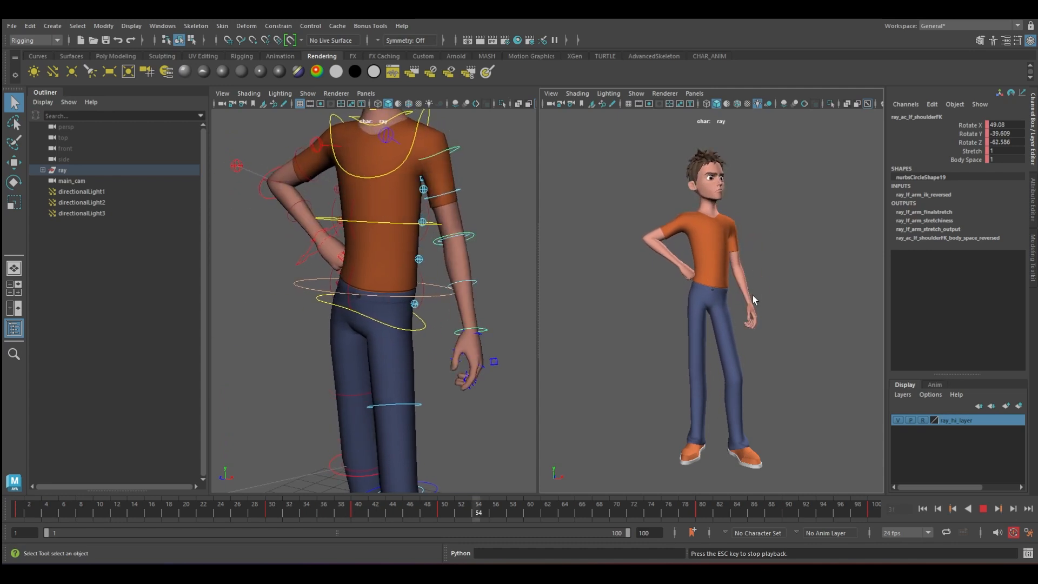
Select the left clavicle, shoulder, elbow and hand FK controls and move their frame 50 keys to frame 60
{"action": "left_click", "coordinate": [443, 514]}
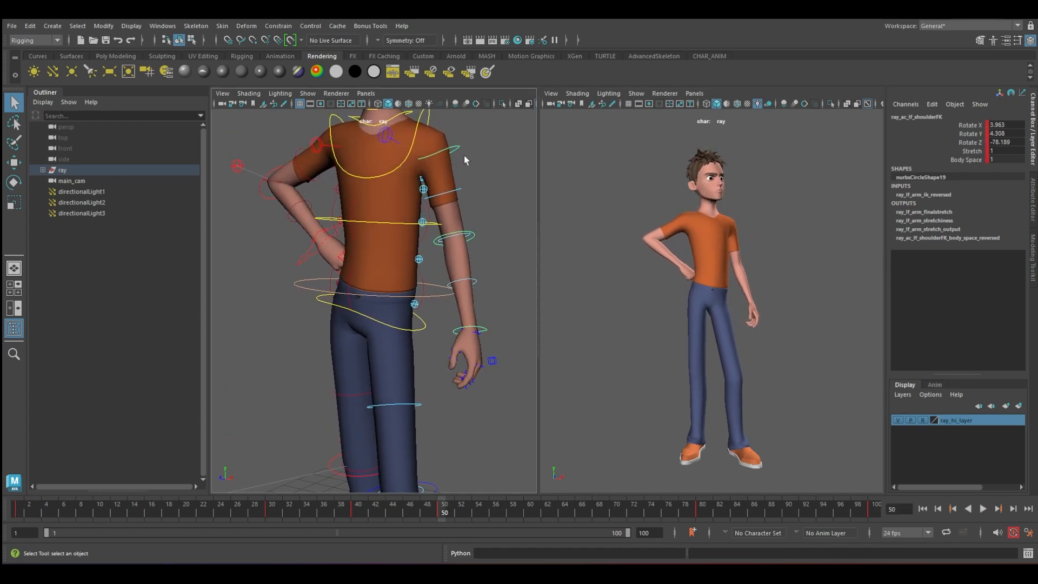
{"action": "left_click", "coordinate": [391, 136]}
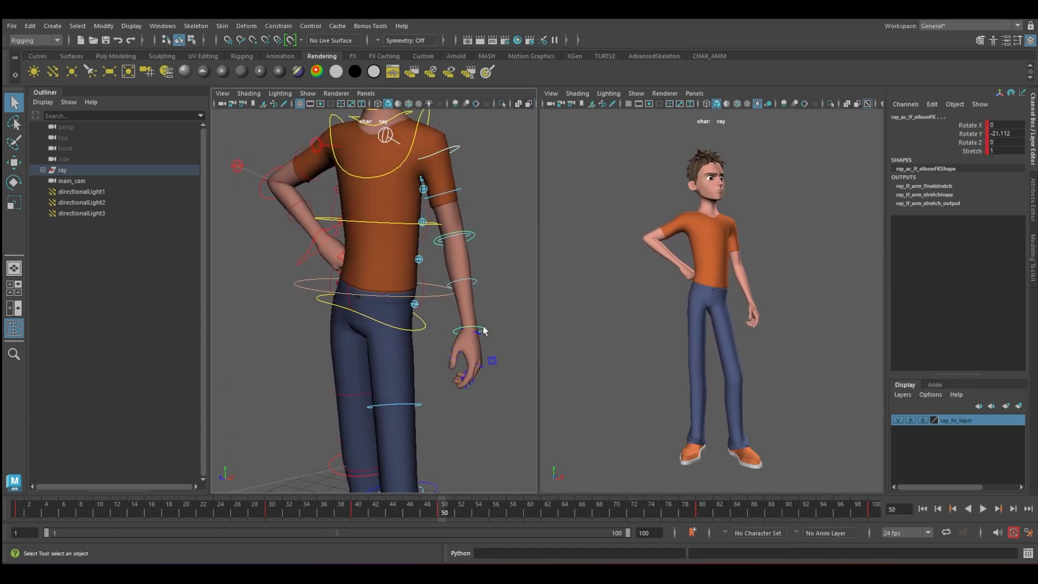
{"action": "left_click", "coordinate": [485, 328], "text": "shift"}
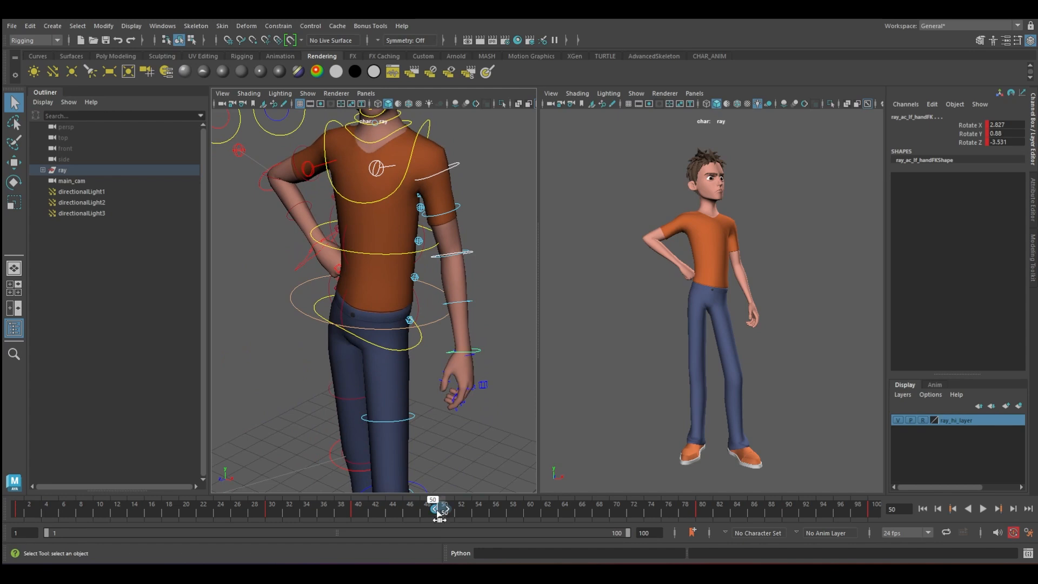
{"action": "left_click_drag", "start_coordinate": [438, 514], "coordinate": [456, 522]}
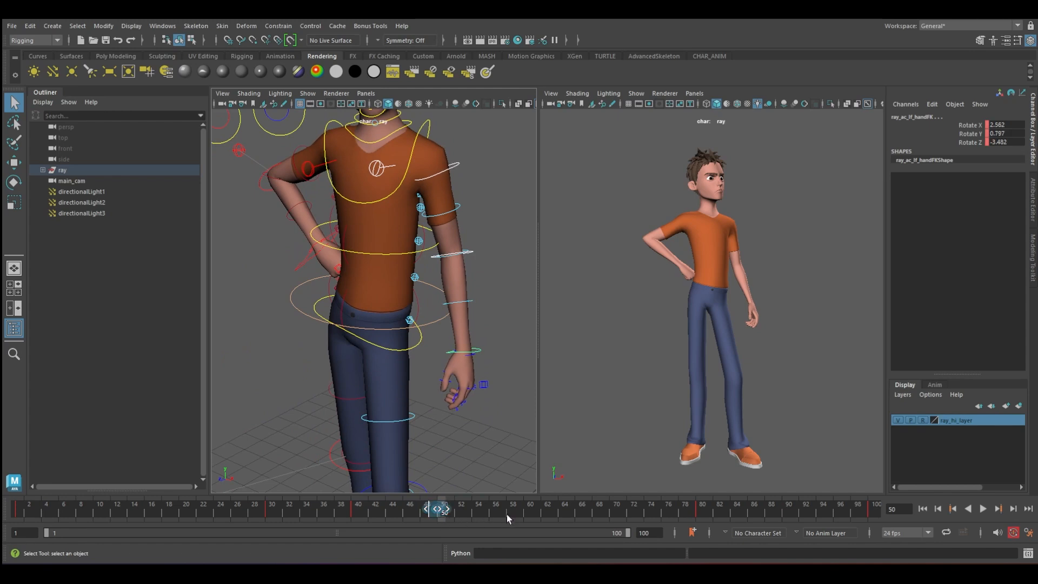
{"action": "left_click_drag", "start_coordinate": [446, 519], "coordinate": [532, 516]}
{"action": "left_click_drag", "start_coordinate": [395, 511], "coordinate": [639, 510]}
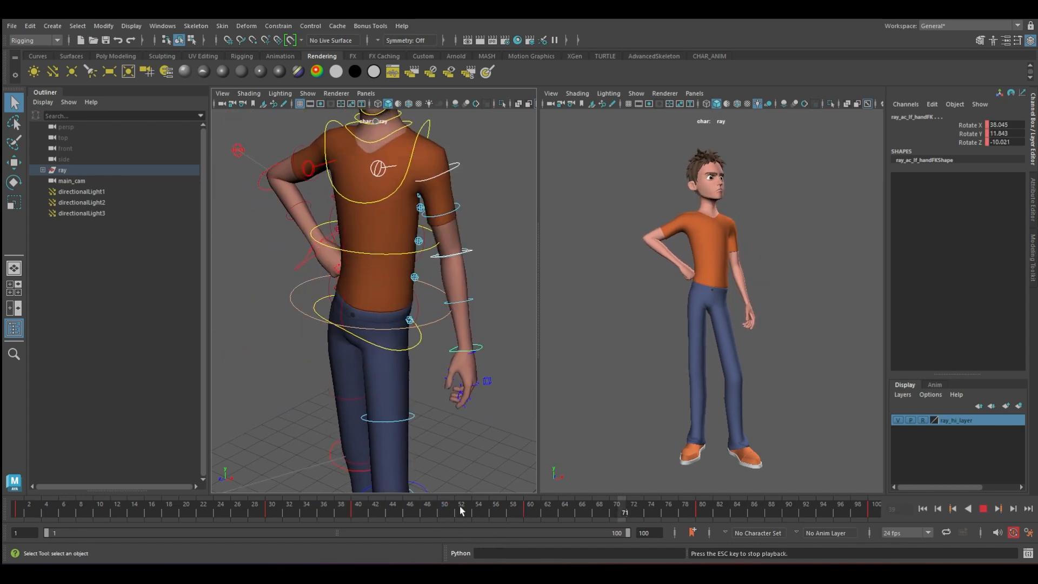
Move the left arm's frame 60 keys back to frame 54
{"action": "left_click", "coordinate": [530, 509], "text": "shift"}
{"action": "left_click_drag", "start_coordinate": [528, 511], "coordinate": [477, 511]}
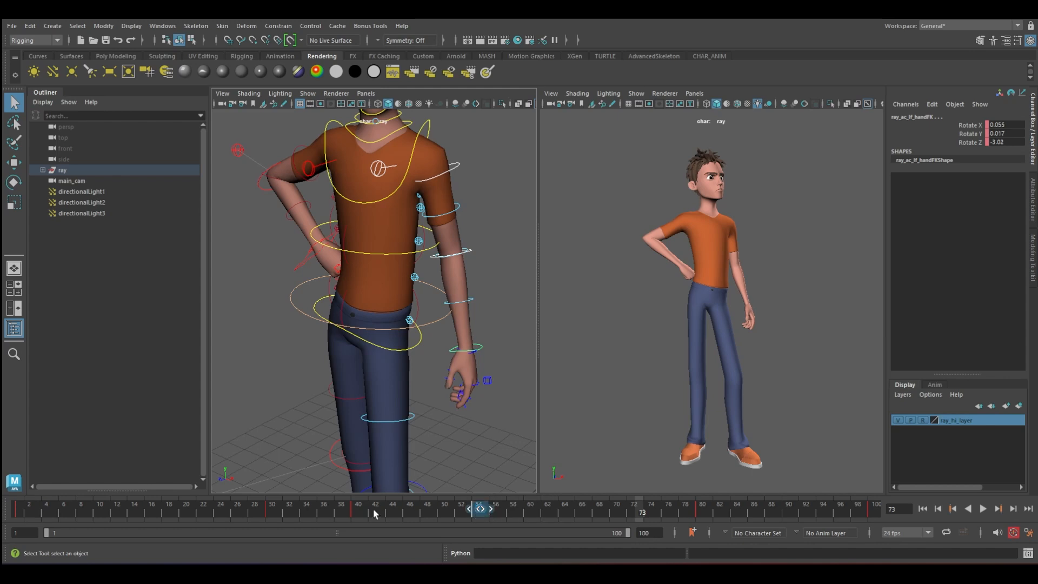
{"action": "left_click_drag", "start_coordinate": [368, 509], "coordinate": [225, 510]}
Play back the arm-lowering section repeatedly to check the delayed arrival of the left arm
{"action": "key", "text": "alt+v"}
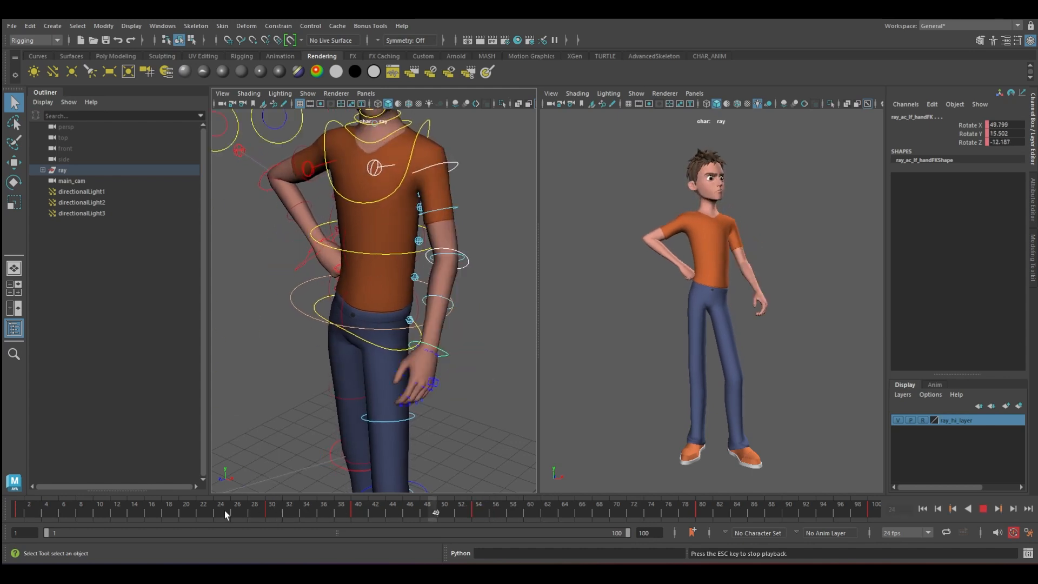
{"action": "key", "text": "alt+v"}
{"action": "left_click", "coordinate": [237, 513]}
{"action": "key", "text": "alt+v"}
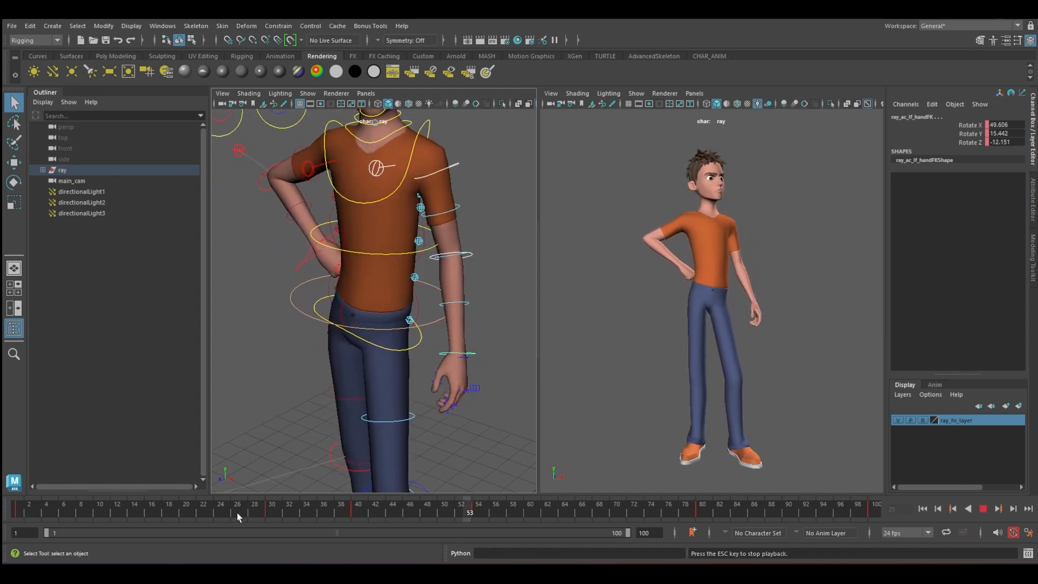
{"action": "key", "text": "alt+v"}
{"action": "left_click", "coordinate": [274, 507]}
{"action": "key", "text": "alt+v"}
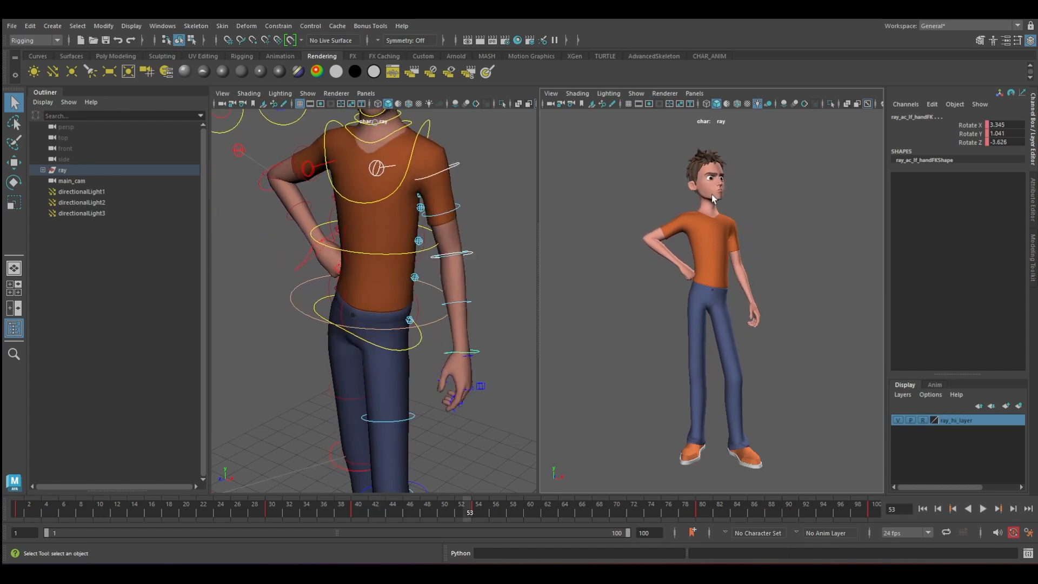
Play back the arm-lowering section to check the timing of the left arm
{"action": "key", "text": "alt+v"}
{"action": "left_click", "coordinate": [274, 506]}
{"action": "key", "text": "alt+v"}
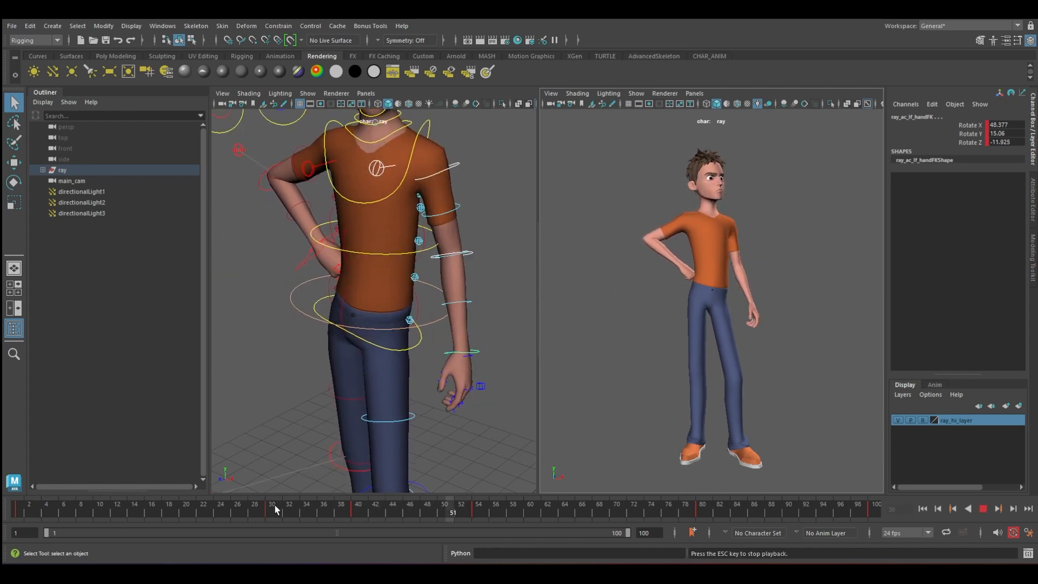
{"action": "key", "text": "alt+v"}
At frame 40, select the jaw control and rotate it to open the character's mouth
{"action": "left_click_drag", "start_coordinate": [279, 509], "coordinate": [358, 508]}
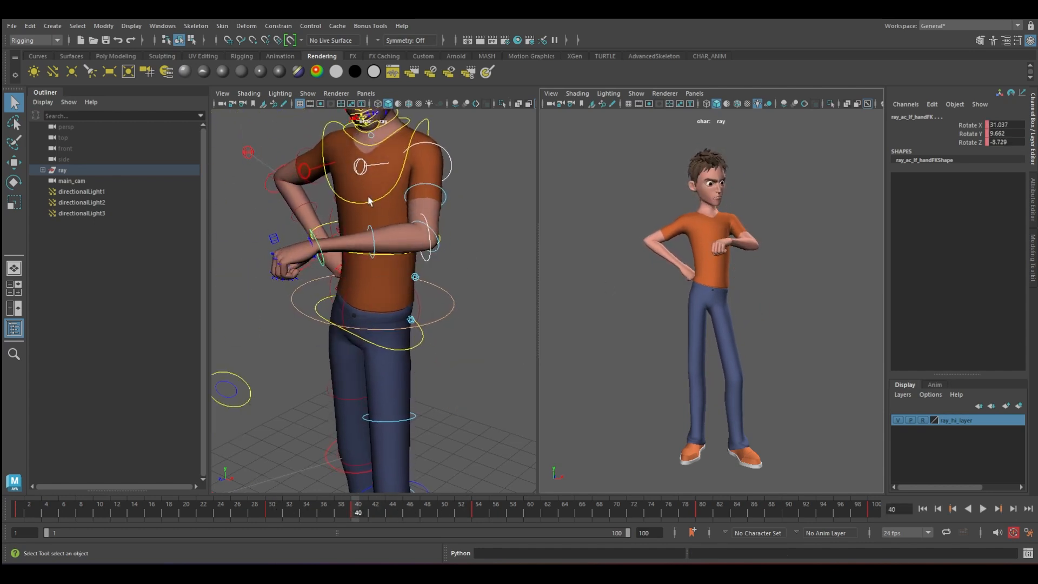
{"action": "left_click_drag", "start_coordinate": [370, 201], "coordinate": [402, 187], "text": "alt"}
{"action": "middle_click_drag", "start_coordinate": [403, 187], "coordinate": [378, 351], "text": "alt"}
{"action": "scroll", "coordinate": [318, 329], "scroll_direction": "up", "scroll_amount": 4}
{"action": "middle_click_drag", "start_coordinate": [318, 329], "coordinate": [317, 355], "text": "alt"}
{"action": "left_click_drag", "start_coordinate": [325, 355], "coordinate": [333, 339], "text": "alt"}
{"action": "right_click_drag", "start_coordinate": [333, 339], "coordinate": [392, 329], "text": "alt"}
{"action": "middle_click_drag", "start_coordinate": [411, 239], "coordinate": [389, 344], "text": "alt"}
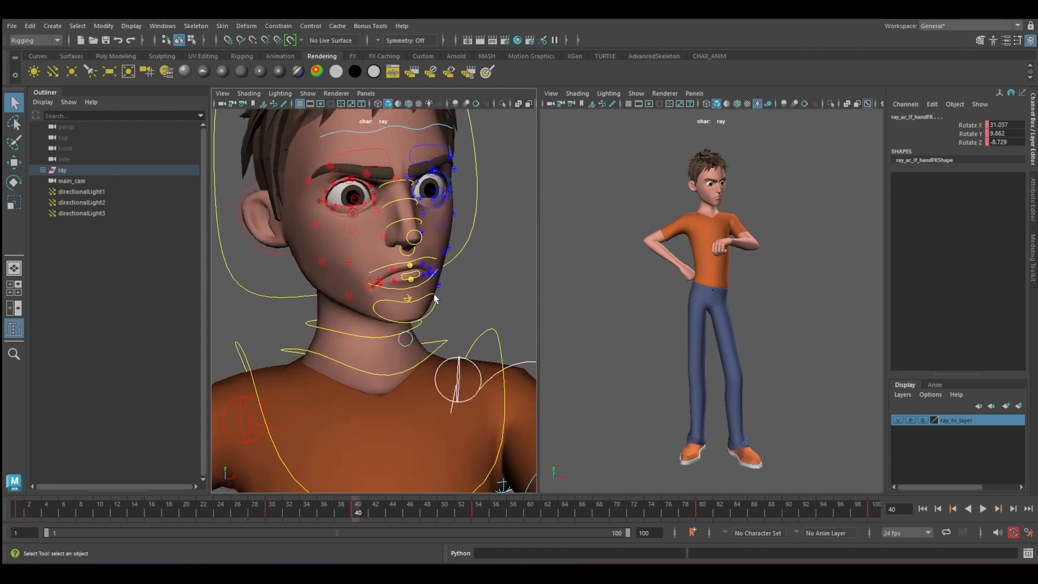
{"action": "left_click", "coordinate": [435, 295]}
{"action": "key", "text": "e"}
{"action": "left_click_drag", "start_coordinate": [382, 232], "coordinate": [383, 253]}
{"action": "key", "text": "q"}
Select the left mouth corner control and adjust its position to shape the open mouth at frame 40
{"action": "right_click_drag", "start_coordinate": [325, 259], "coordinate": [378, 260], "text": "alt"}
{"action": "left_click", "coordinate": [318, 259]}
{"action": "key", "text": "w"}
{"action": "left_click", "coordinate": [320, 280]}
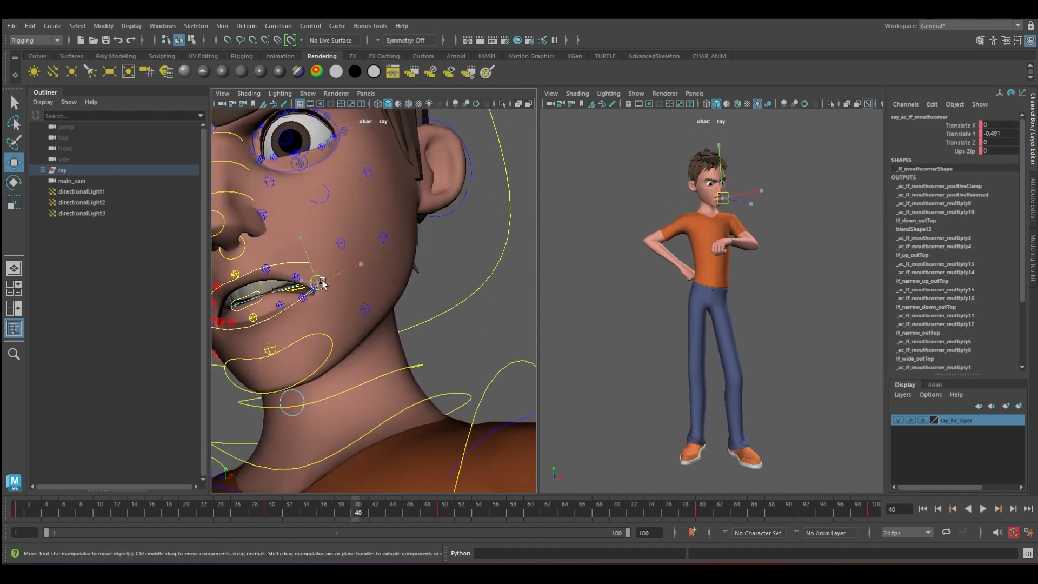
{"action": "key", "text": "q"}
{"action": "left_click_drag", "start_coordinate": [322, 283], "coordinate": [362, 281], "text": "alt"}
{"action": "right_click_drag", "start_coordinate": [362, 281], "coordinate": [302, 276], "text": "alt"}
{"action": "middle_click_drag", "start_coordinate": [302, 275], "coordinate": [326, 274], "text": "alt"}
Select both eyeball controls and rotate the eyes slightly further down at frame 40
{"action": "left_click", "coordinate": [427, 325]}
{"action": "right_click_drag", "start_coordinate": [411, 216], "coordinate": [441, 216], "text": "alt"}
{"action": "middle_click_drag", "start_coordinate": [441, 184], "coordinate": [441, 227], "text": "alt"}
{"action": "left_click", "coordinate": [453, 216]}
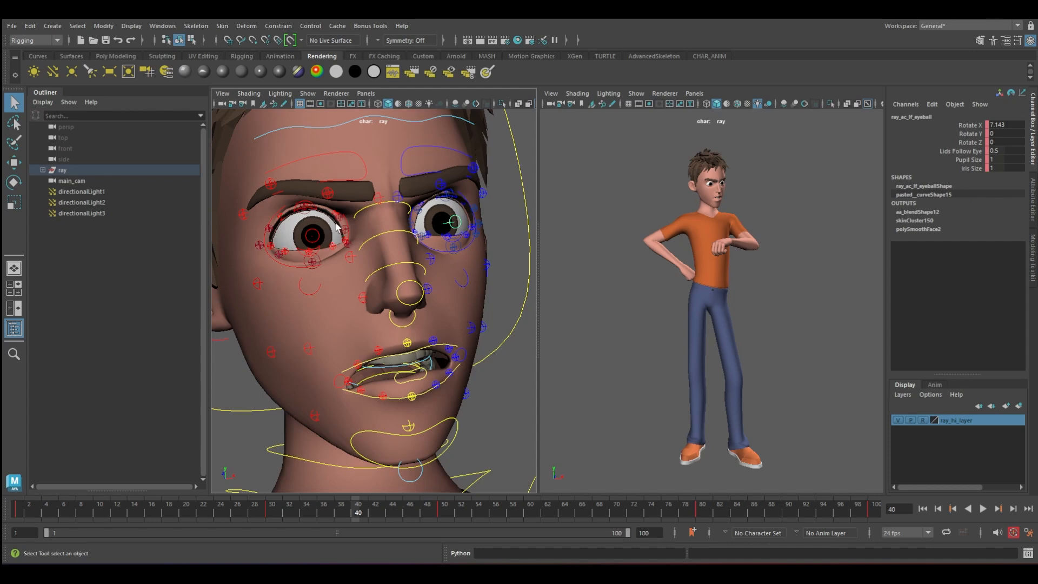
{"action": "key", "text": "e"}
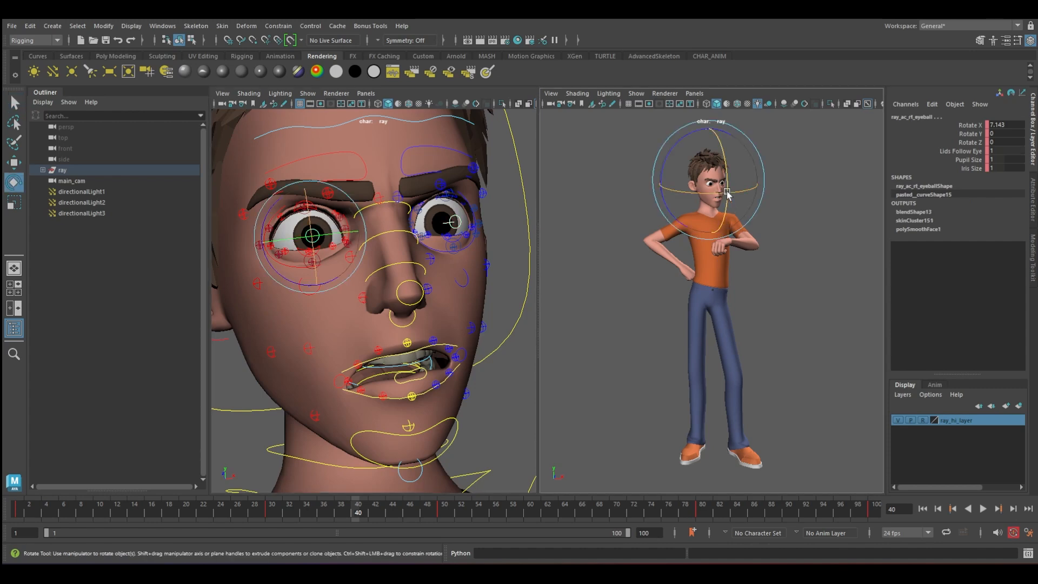
{"action": "left_click_drag", "start_coordinate": [727, 153], "coordinate": [723, 157]}
{"action": "key", "text": "q"}
Select the left and right eyebrow controls and raise both eyebrows at frame 40
{"action": "left_click", "coordinate": [396, 186]}
{"action": "left_click", "coordinate": [412, 153]}
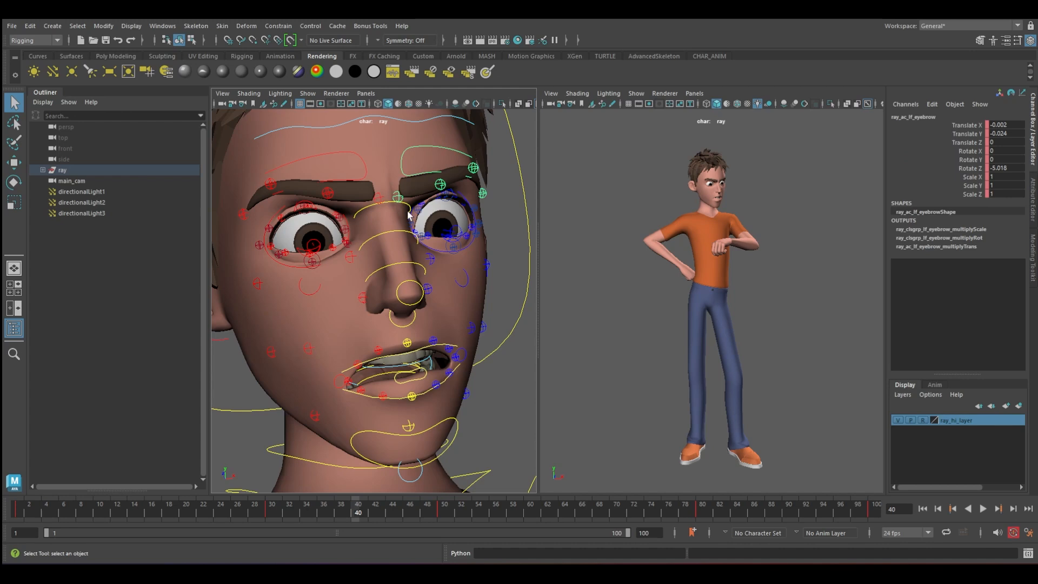
{"action": "left_click_drag", "start_coordinate": [412, 153], "coordinate": [449, 225], "text": "alt"}
{"action": "left_click_drag", "start_coordinate": [478, 279], "coordinate": [433, 216], "text": "alt"}
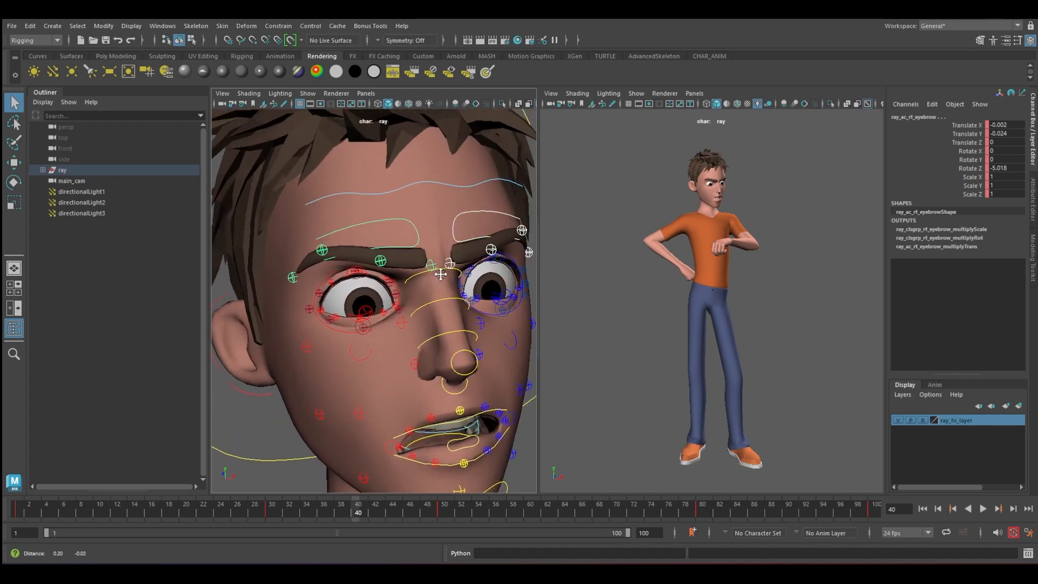
{"action": "key", "text": "w"}
{"action": "left_click_drag", "start_coordinate": [354, 189], "coordinate": [352, 180]}
{"action": "key", "text": "q"}
Fine-tune the middle brow control of both eyebrows and adjust the lower eyelids at frame 40
{"action": "left_click", "coordinate": [378, 250]}
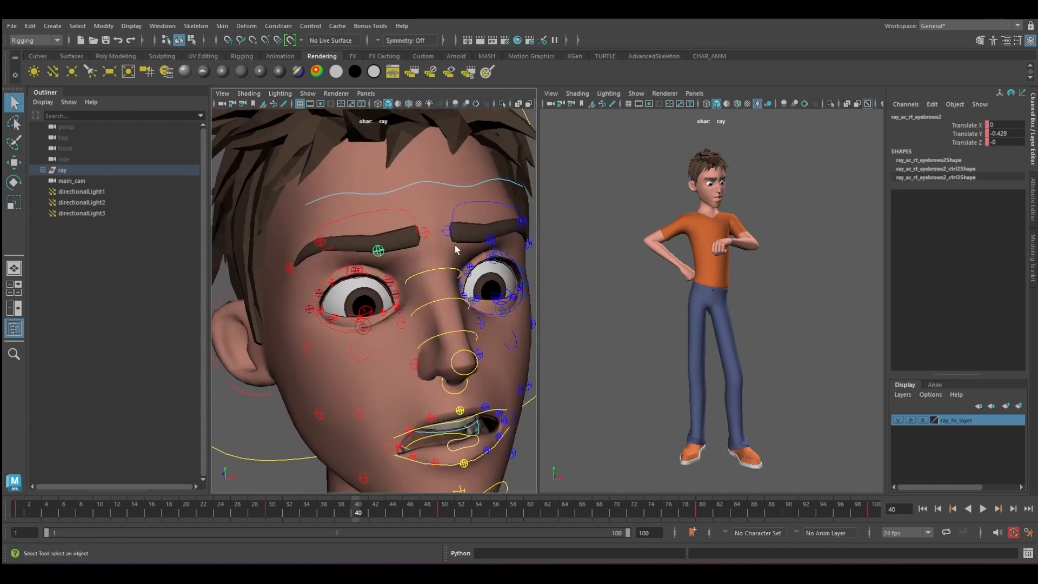
{"action": "left_click", "coordinate": [489, 240], "text": "shift"}
{"action": "key", "text": "w"}
{"action": "left_click_drag", "start_coordinate": [491, 187], "coordinate": [491, 191]}
{"action": "key", "text": "q"}
{"action": "left_click", "coordinate": [360, 320]}
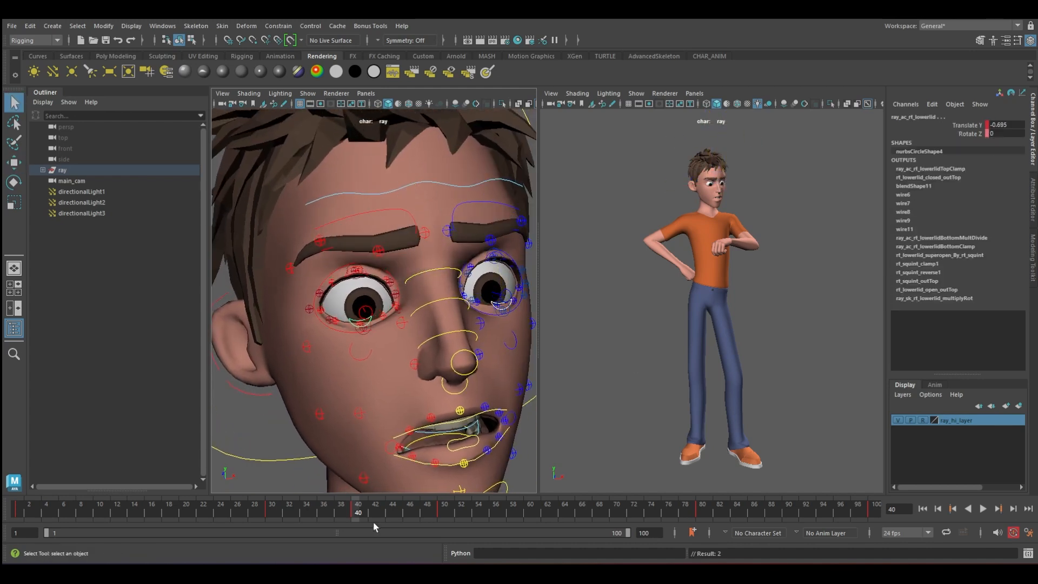
Play back the animation and scrub between frames 80 and 100 to examine the arm-raising motion
{"action": "key", "text": "alt+v"}
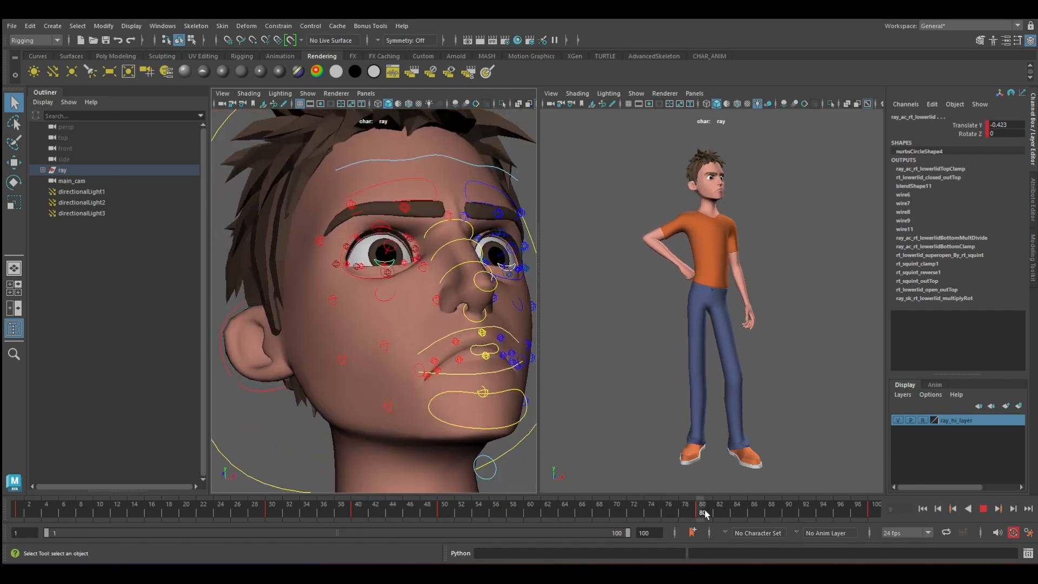
{"action": "left_click_drag", "start_coordinate": [862, 509], "coordinate": [728, 504]}
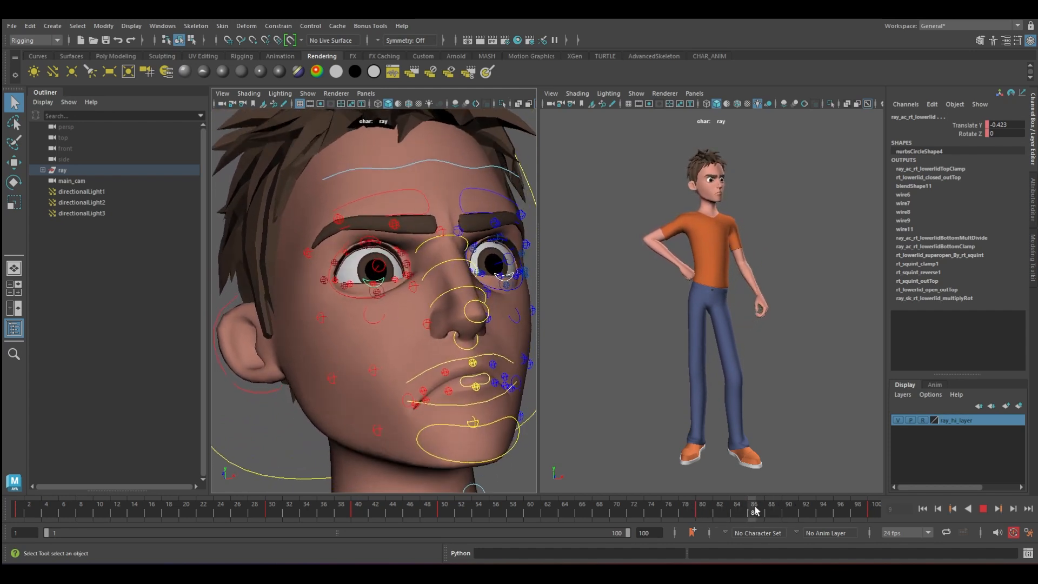
{"action": "left_click_drag", "start_coordinate": [793, 505], "coordinate": [774, 505]}
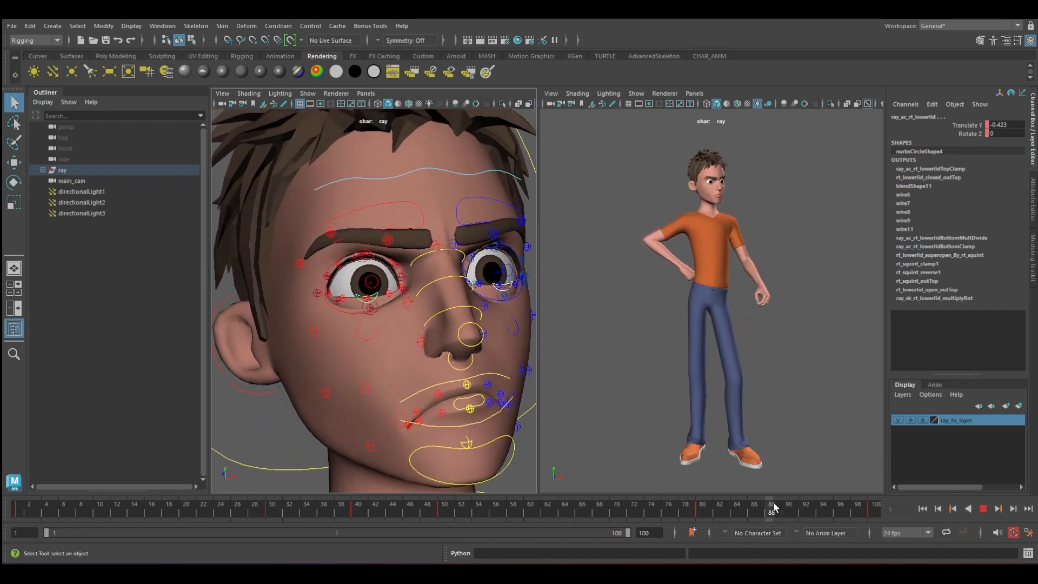
At frame 90, straighten the left elbow and rotate the left shoulder FK control so the arm hangs lower
{"action": "middle_click_drag", "start_coordinate": [417, 357], "coordinate": [436, 282], "text": "alt"}
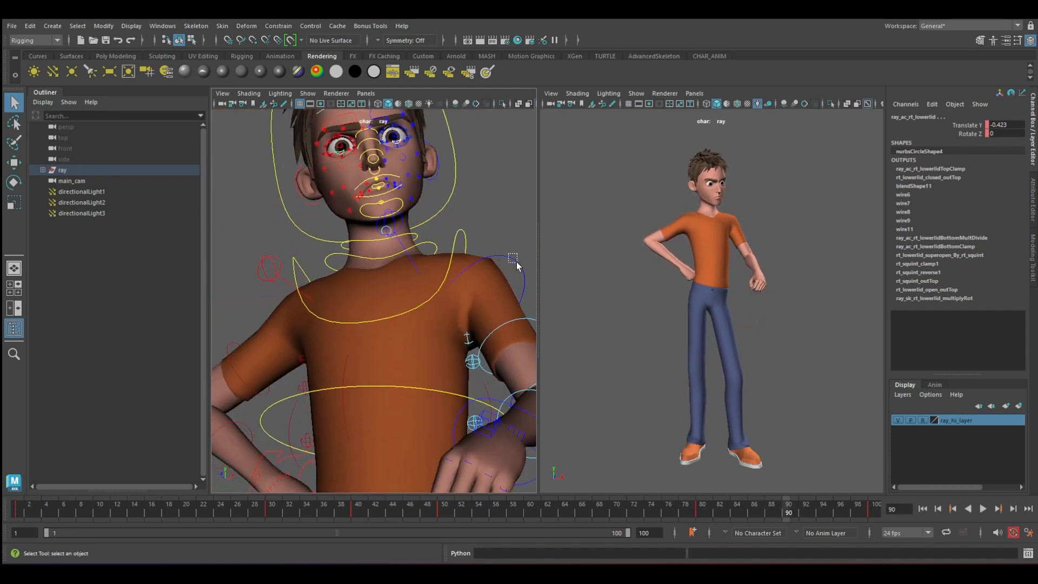
{"action": "left_click_drag", "start_coordinate": [518, 265], "coordinate": [522, 272]}
{"action": "right_click_drag", "start_coordinate": [519, 273], "coordinate": [413, 324], "text": "alt"}
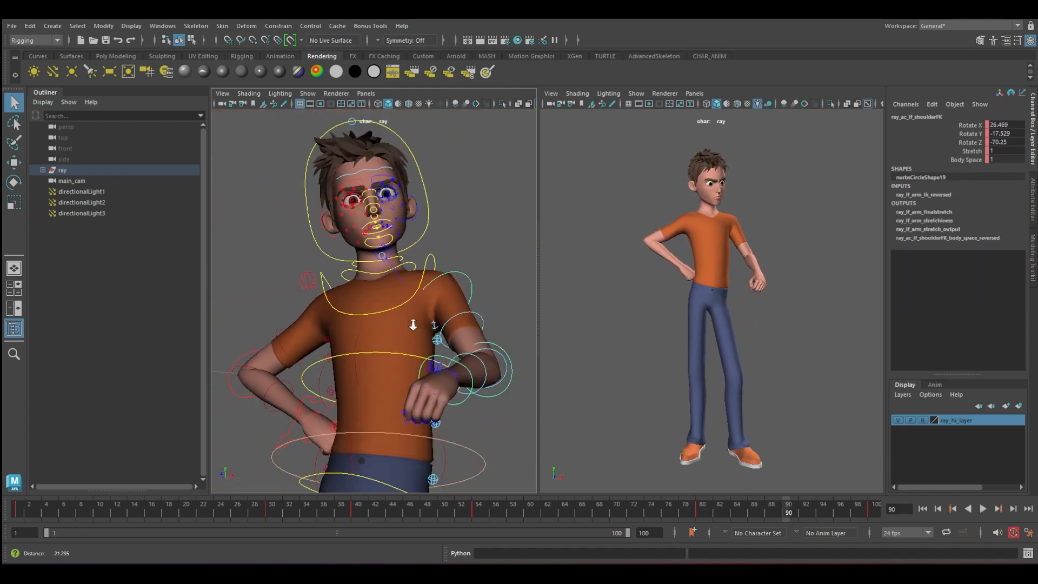
{"action": "left_click_drag", "start_coordinate": [412, 324], "coordinate": [495, 362], "text": "alt"}
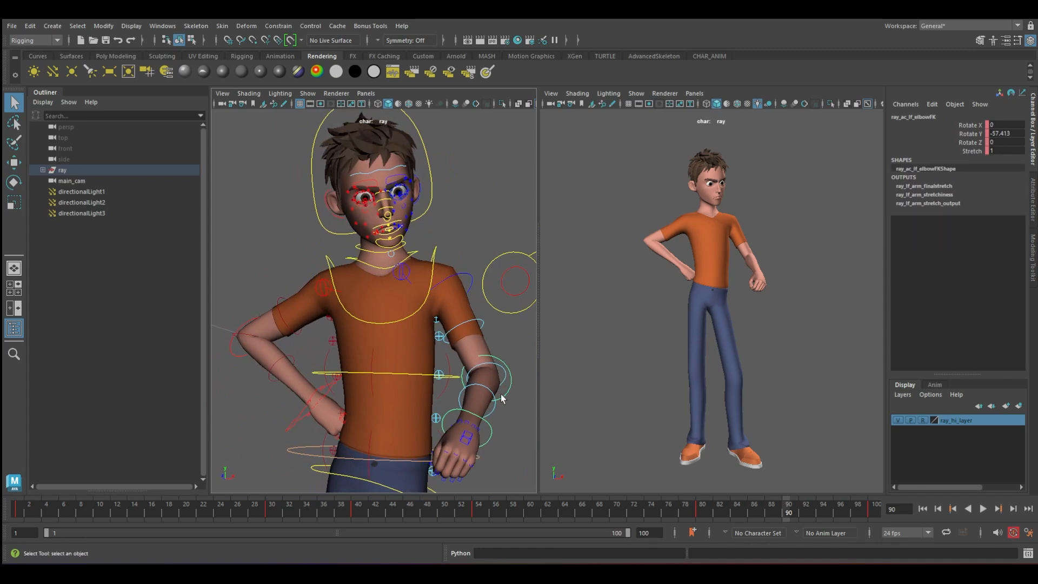
{"action": "key", "text": "e"}
{"action": "left_click_drag", "start_coordinate": [771, 220], "coordinate": [782, 238]}
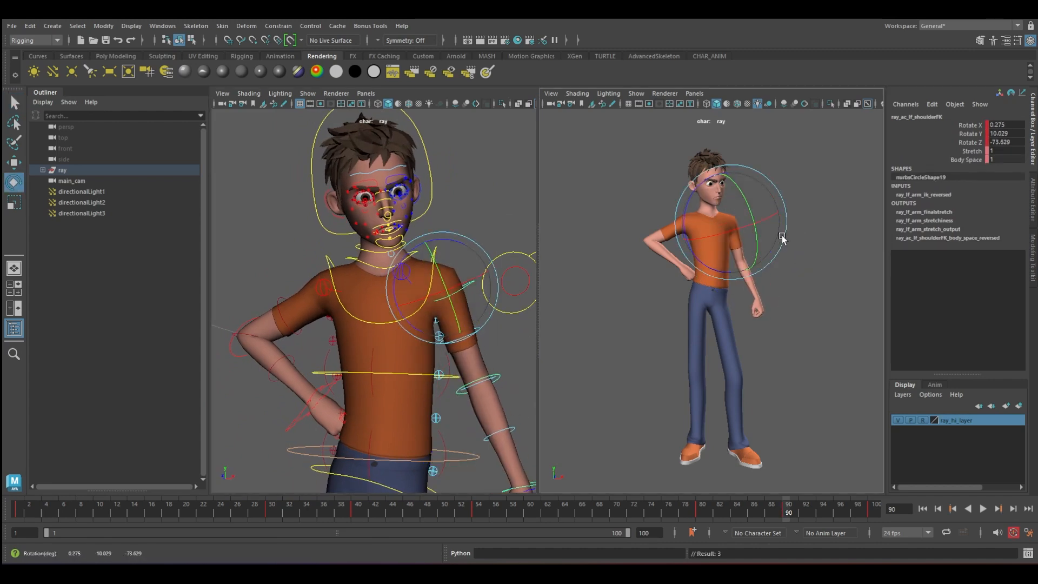
Rotate the left clavicle at frame 90 and refine the left shoulder FK rotation to about -0.01, 4.457, -77.282
{"action": "left_click", "coordinate": [408, 270]}
{"action": "left_click", "coordinate": [410, 269]}
{"action": "left_click_drag", "start_coordinate": [430, 269], "coordinate": [434, 291]}
{"action": "left_click", "coordinate": [464, 287]}
{"action": "right_click_drag", "start_coordinate": [464, 287], "coordinate": [419, 270], "text": "alt"}
{"action": "mouse_move", "coordinate": [419, 270]}
{"action": "left_mouse_down", "text": "alt"}
{"action": "mouse_move", "coordinate": [420, 287]}
{"action": "mouse_move", "coordinate": [427, 257]}
{"action": "left_mouse_up", "text": "alt"}
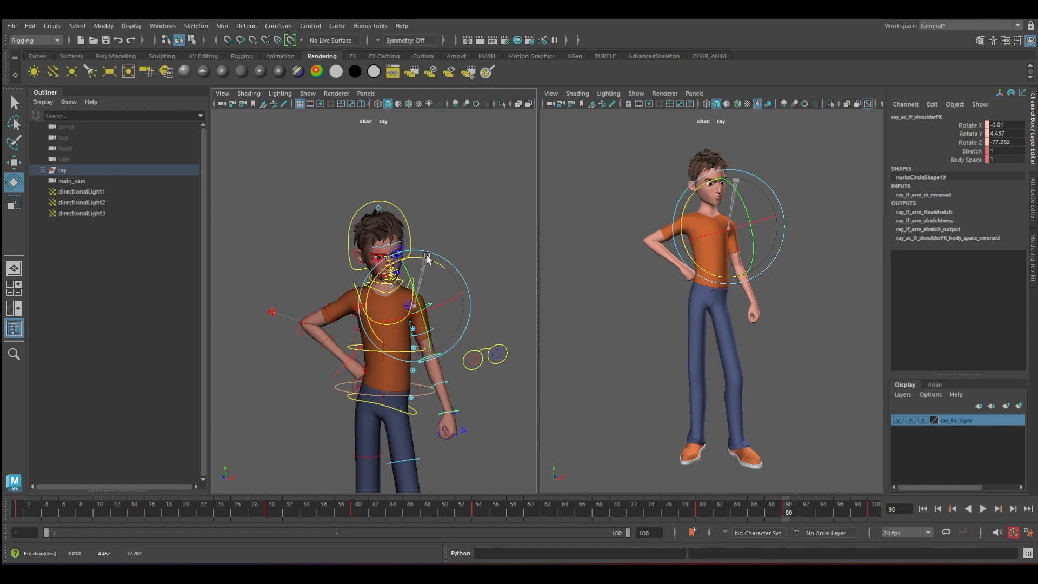
Play back and scrub frames 90 to 100 to check the new arm-raising breakdown
{"action": "left_click_drag", "start_coordinate": [835, 507], "coordinate": [790, 505]}
{"action": "key", "text": "alt+v"}
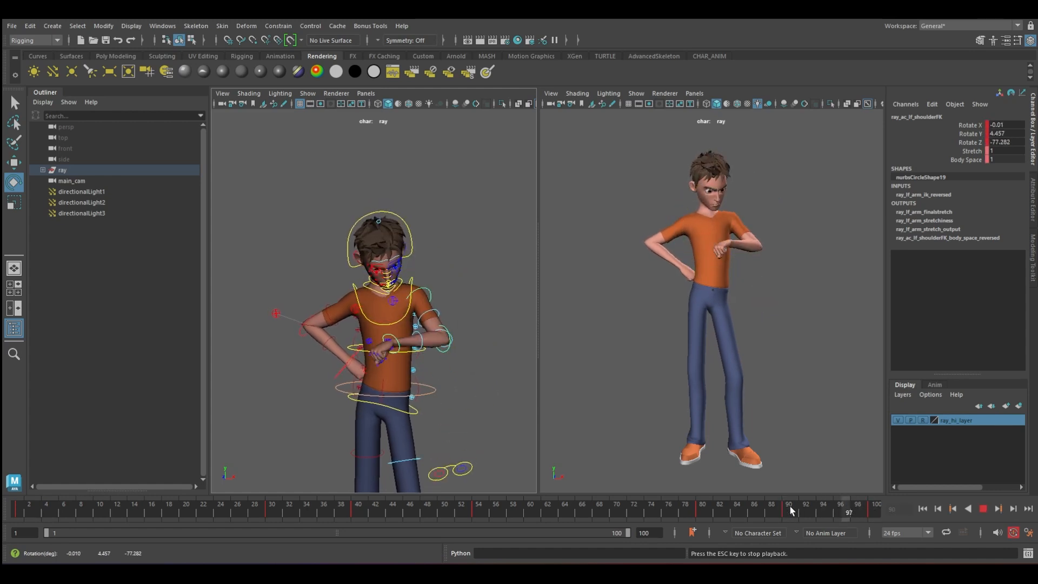
{"action": "left_click_drag", "start_coordinate": [792, 508], "coordinate": [874, 506]}
{"action": "key", "text": "alt+v"}
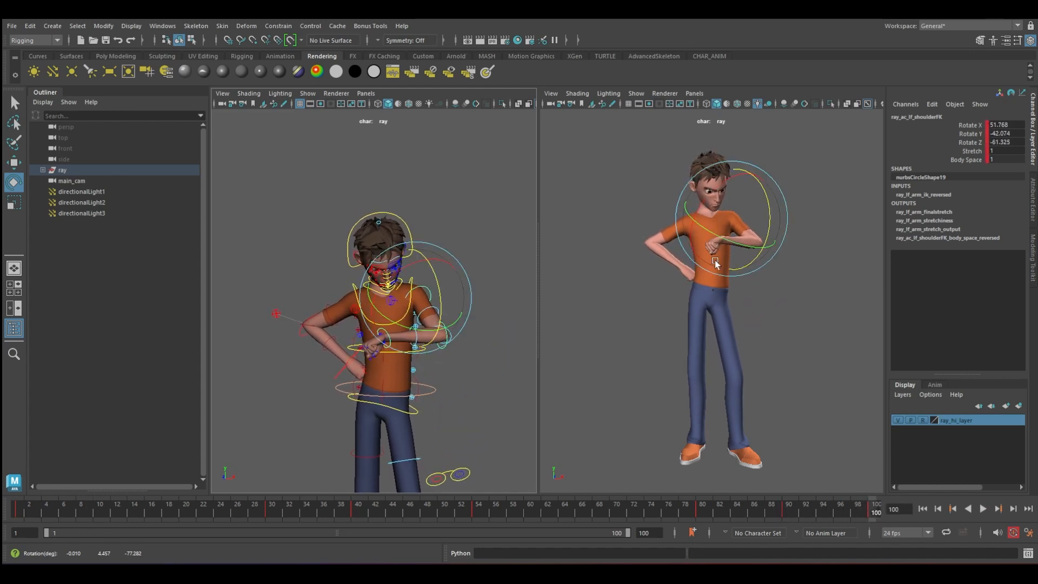
Select the left clavicle, shoulder, elbow and hand FK controls, key their raised pose at frame 6 and a slightly lower arm pose at frame 100
{"action": "key", "text": "q"}
{"action": "left_click", "coordinate": [399, 304]}
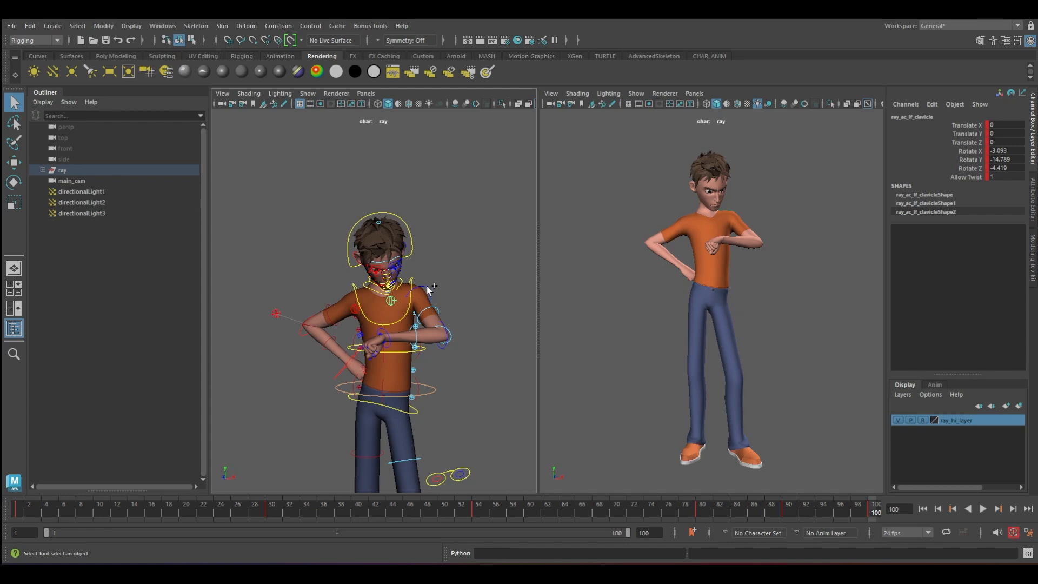
{"action": "left_click", "coordinate": [427, 292]}
{"action": "left_click_drag", "start_coordinate": [46, 510], "coordinate": [53, 510]}
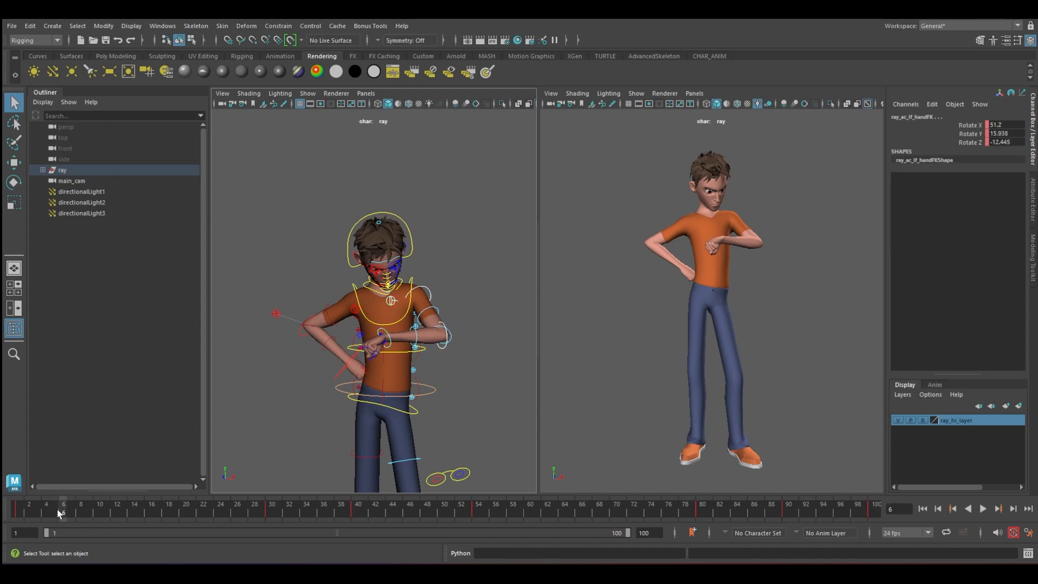
{"action": "mouse_move", "coordinate": [867, 506]}
{"action": "left_mouse_down"}
{"action": "mouse_move", "coordinate": [825, 507]}
{"action": "mouse_move", "coordinate": [875, 509]}
{"action": "left_mouse_up"}
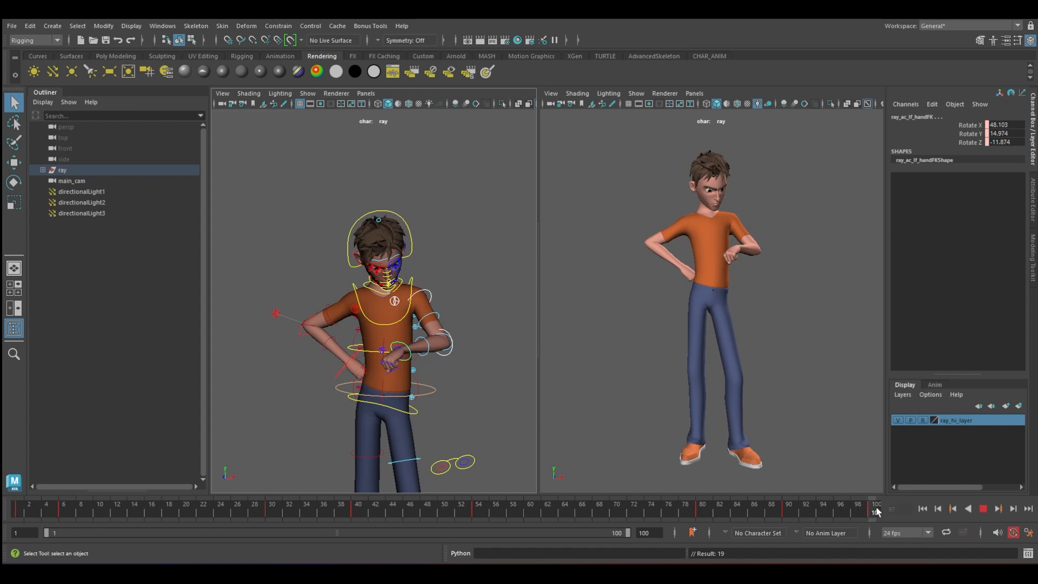
{"action": "left_click", "coordinate": [874, 512]}
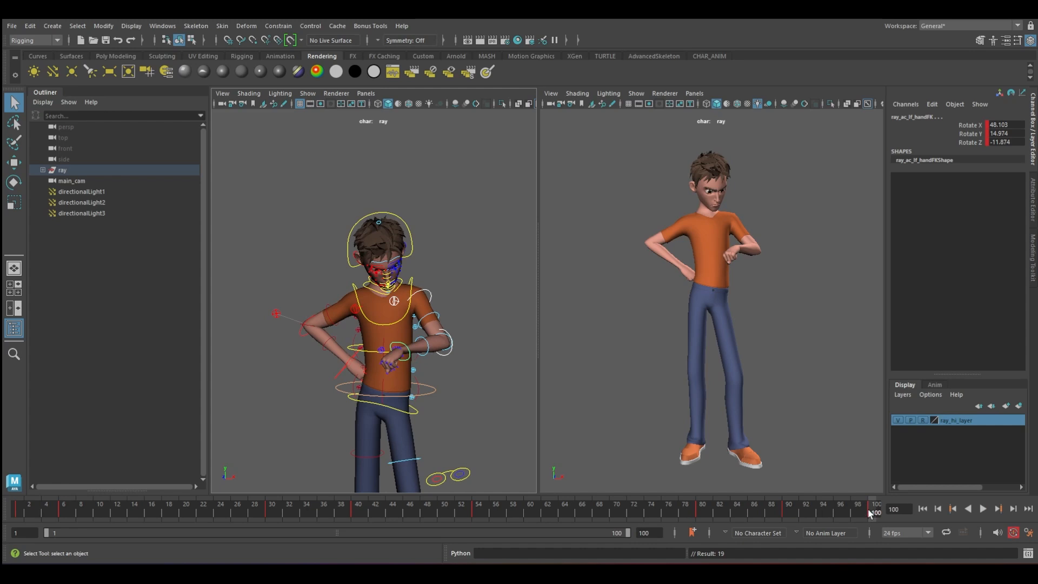
Play back and scrub the whole animation to check the left arm's delayed arrival across the loop
{"action": "left_click_drag", "start_coordinate": [865, 508], "coordinate": [501, 505]}
{"action": "key", "text": "alt+v"}
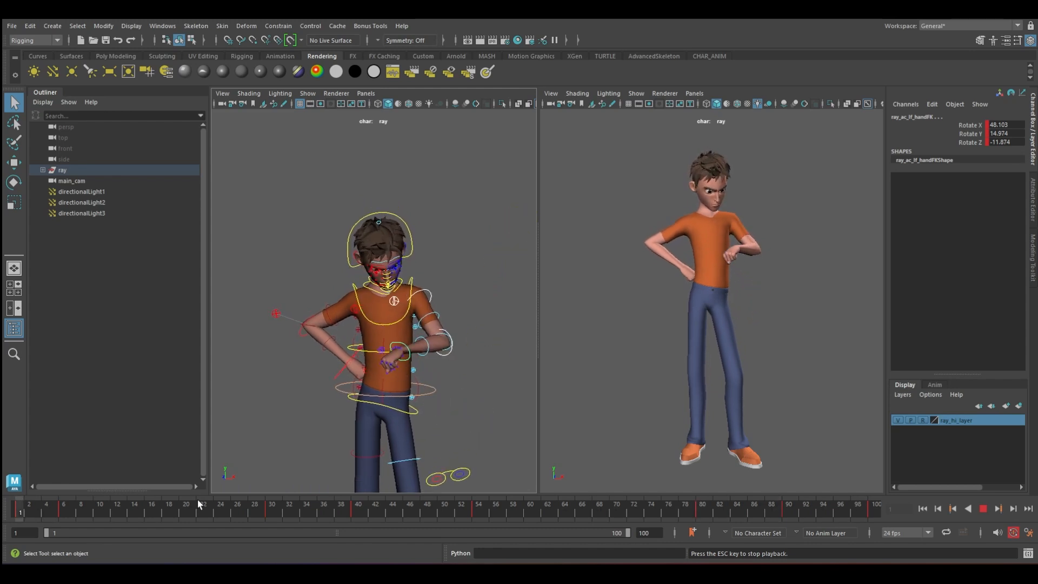
{"action": "left_click", "coordinate": [788, 508]}
{"action": "key", "text": "Escape"}
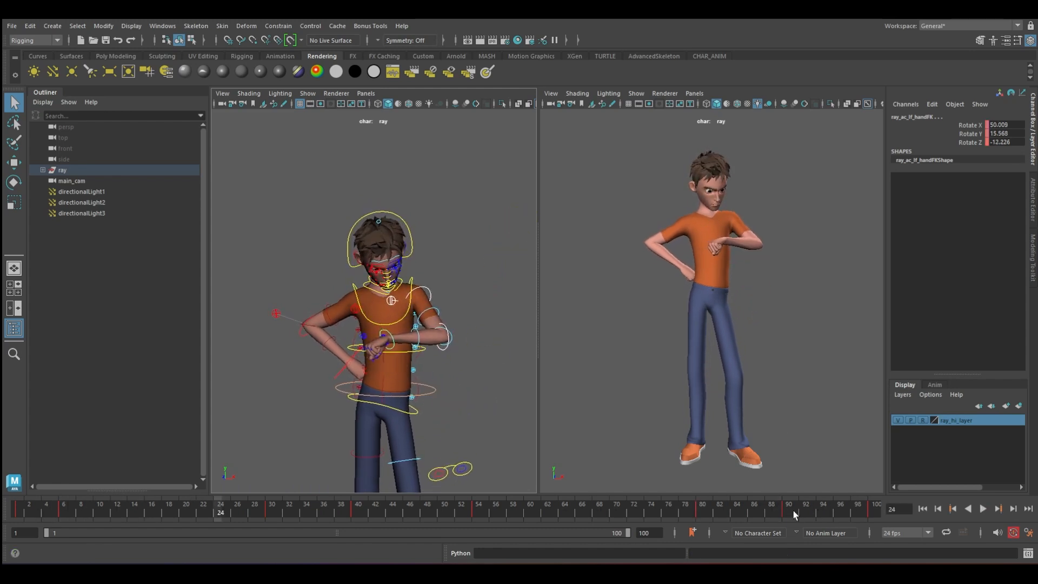
{"action": "middle_click", "coordinate": [557, 187]}
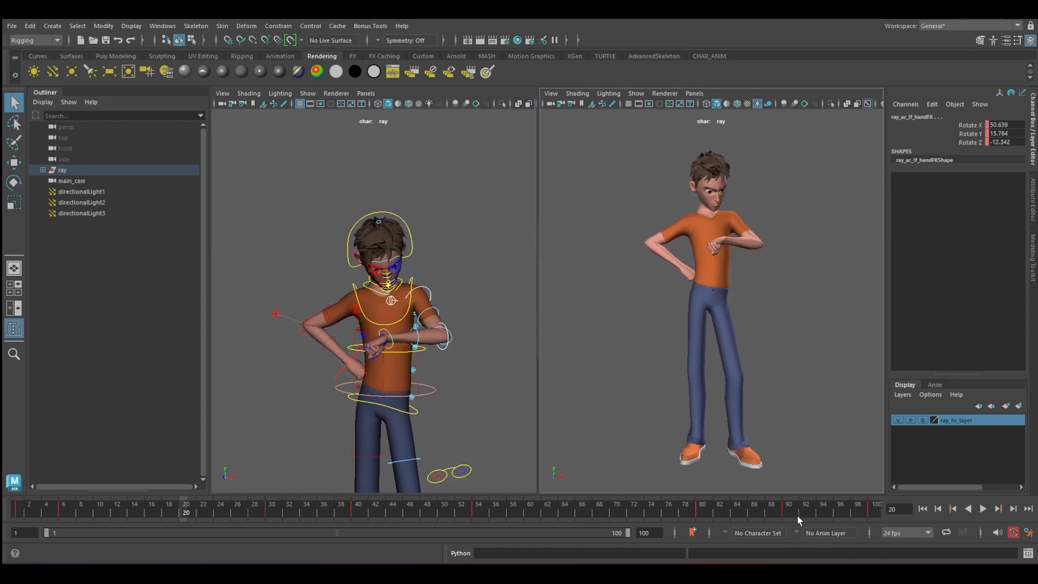
{"action": "left_click_drag", "start_coordinate": [797, 516], "coordinate": [862, 515]}
Open the Graph Editor with the left clavicle's animation curves, then clear the selection
{"action": "left_click", "coordinate": [421, 301]}
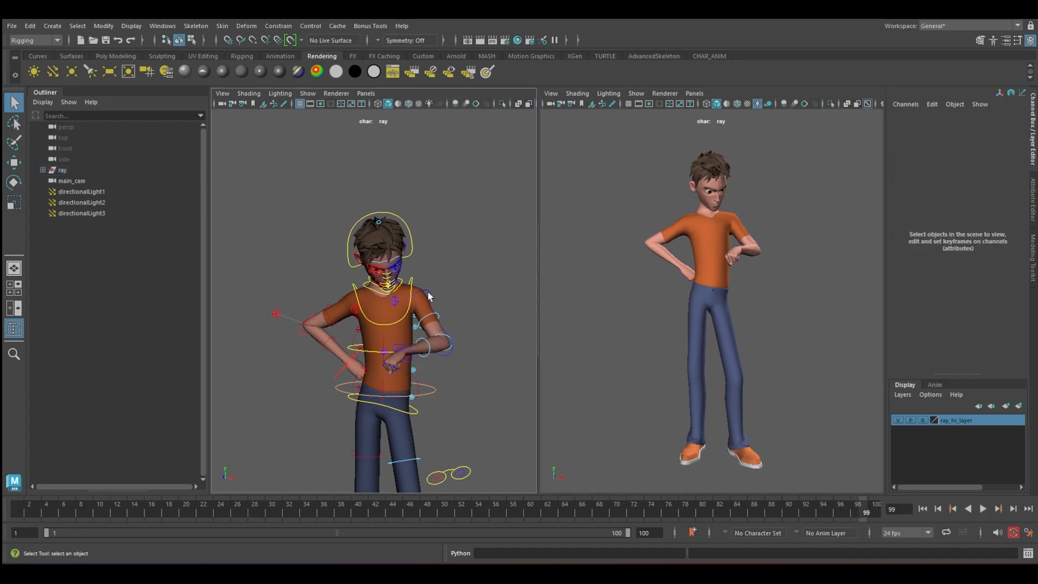
{"action": "left_click", "coordinate": [429, 296]}
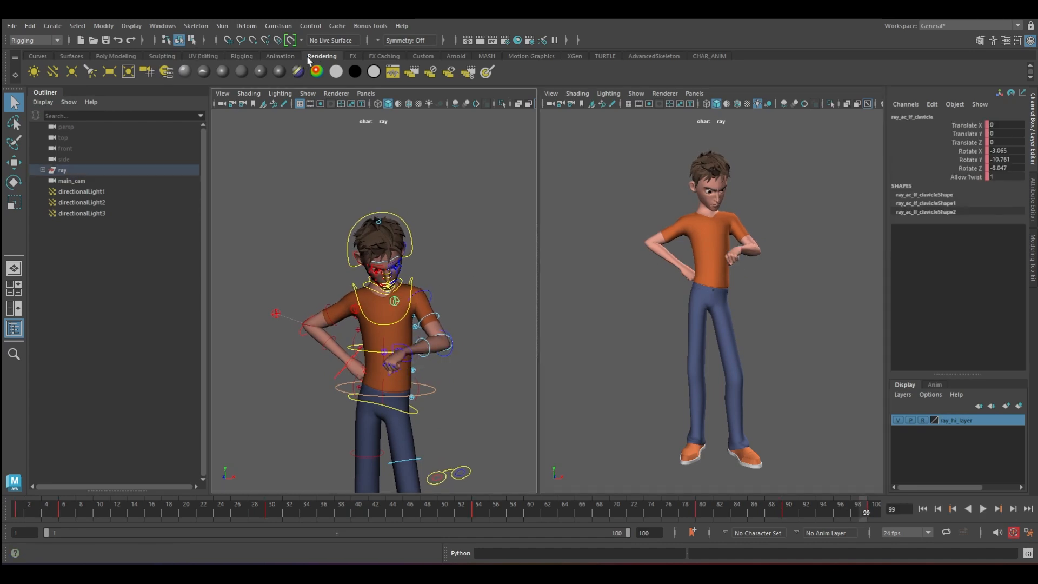
{"action": "left_click", "coordinate": [424, 55]}
{"action": "left_click", "coordinate": [33, 71]}
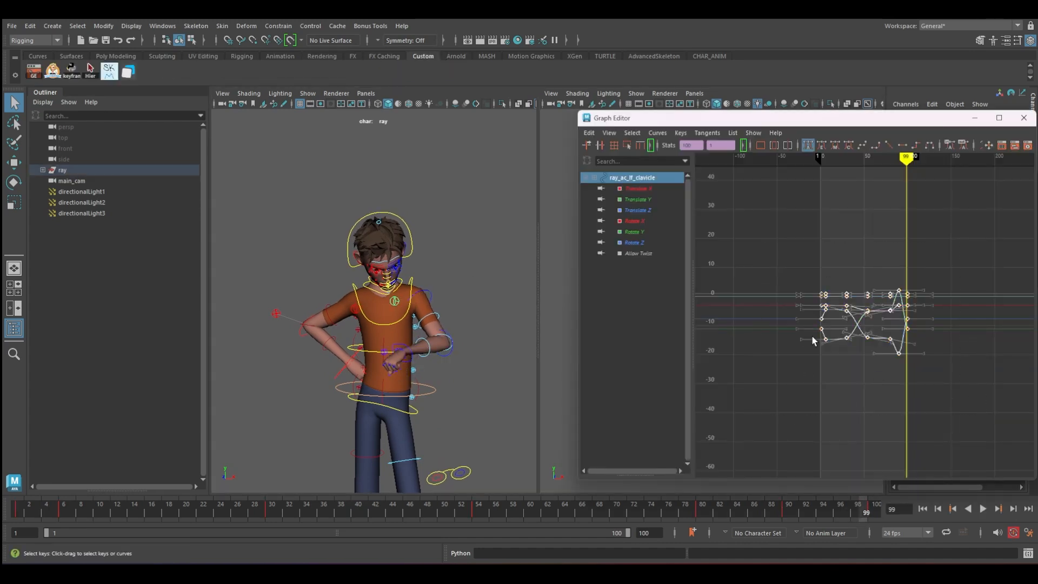
{"action": "left_click", "coordinate": [487, 255]}
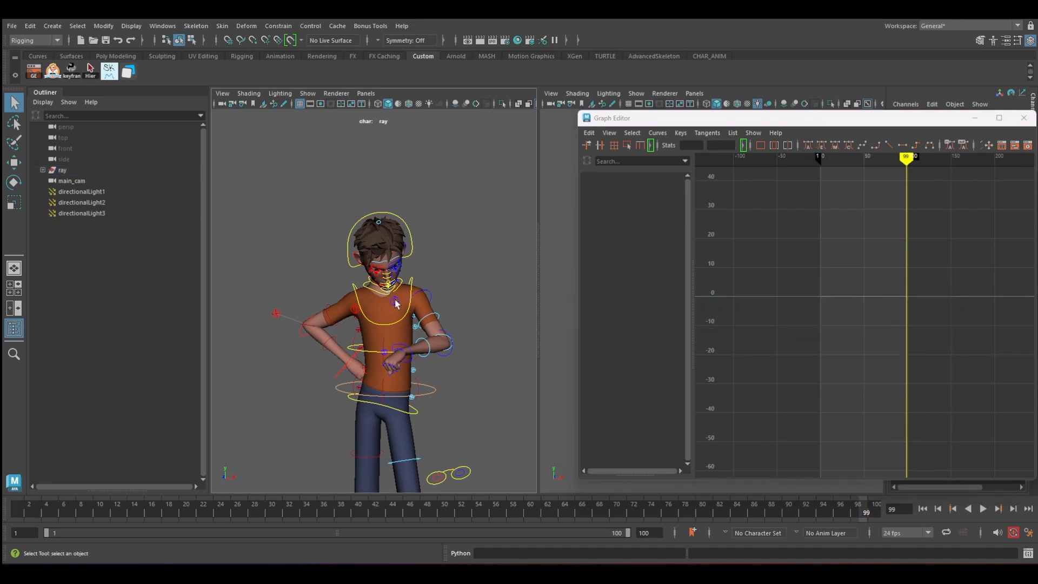
Set pre and post infinity to Cycle with Offset on all curves of the left clavicle, shoulder, elbow and hand FK controls
{"action": "left_click", "coordinate": [428, 296]}
{"action": "left_click", "coordinate": [425, 296], "text": "shift"}
{"action": "left_click", "coordinate": [442, 343], "text": "shift"}
{"action": "left_click", "coordinate": [406, 346], "text": "shift"}
{"action": "scroll", "coordinate": [863, 318], "scroll_direction": "down", "scroll_amount": 5}
{"action": "left_click_drag", "start_coordinate": [781, 259], "coordinate": [909, 391]}
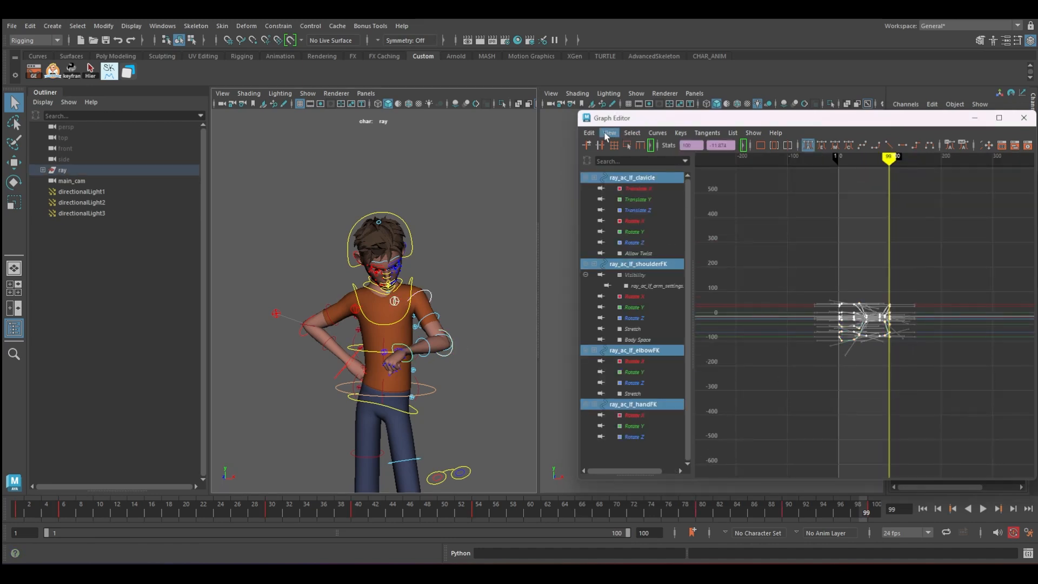
{"action": "left_click", "coordinate": [657, 133]}
{"action": "mouse_move", "coordinate": [709, 161]}
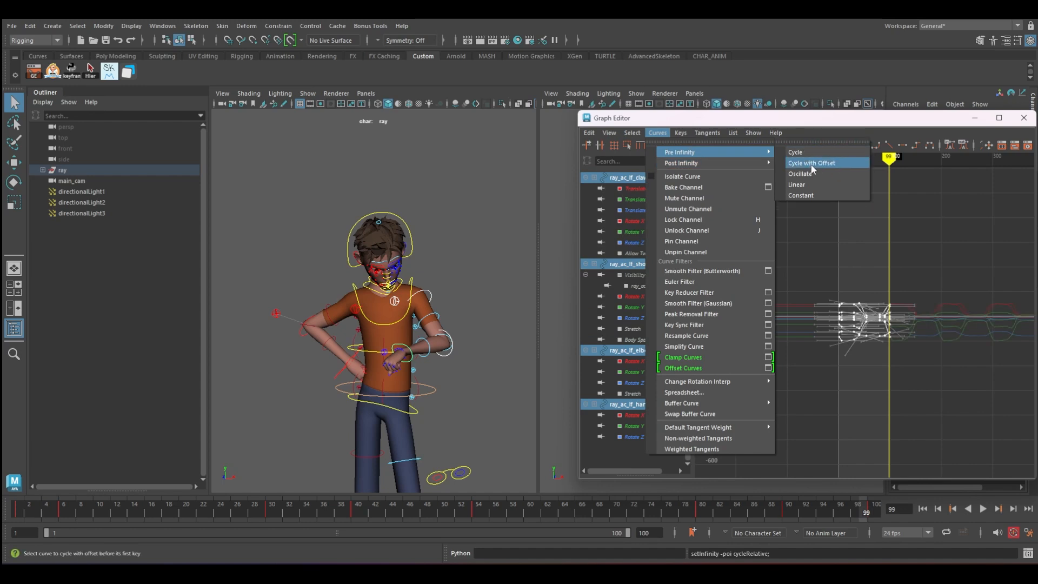
{"action": "left_click", "coordinate": [814, 163]}
Isolate the left clavicle's Rotate X curve in the Graph Editor and tilt the frame 100 key's tangent to follow the curve's descent
{"action": "left_click_drag", "start_coordinate": [757, 118], "coordinate": [637, 114]}
{"action": "left_click", "coordinate": [412, 292]}
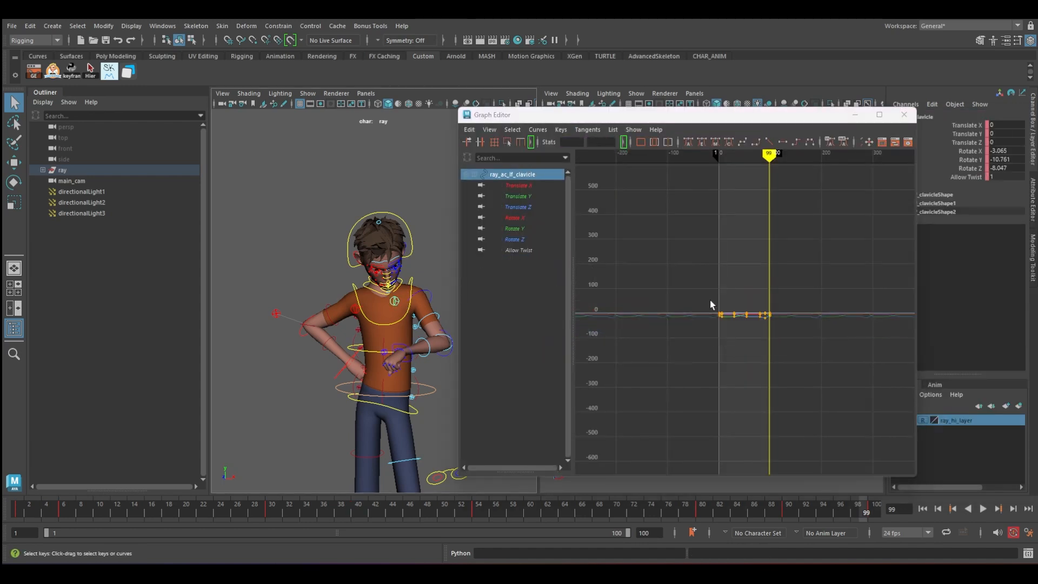
{"action": "left_click_drag", "start_coordinate": [858, 361], "coordinate": [861, 361]}
{"action": "key", "text": "f"}
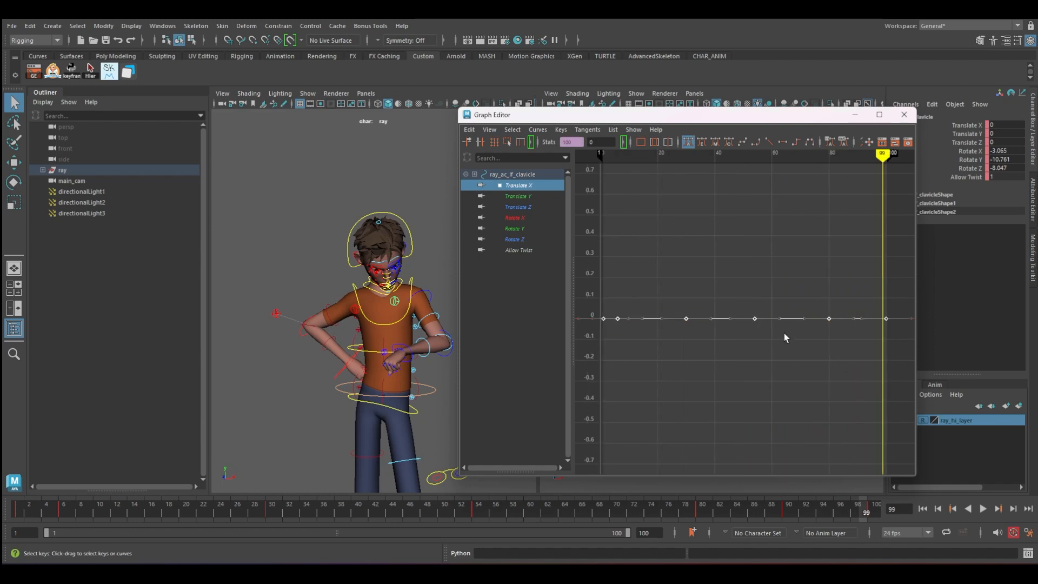
{"action": "left_click", "coordinate": [515, 218]}
{"action": "key", "text": "f"}
{"action": "left_click", "coordinate": [860, 302]}
{"action": "key", "text": "f"}
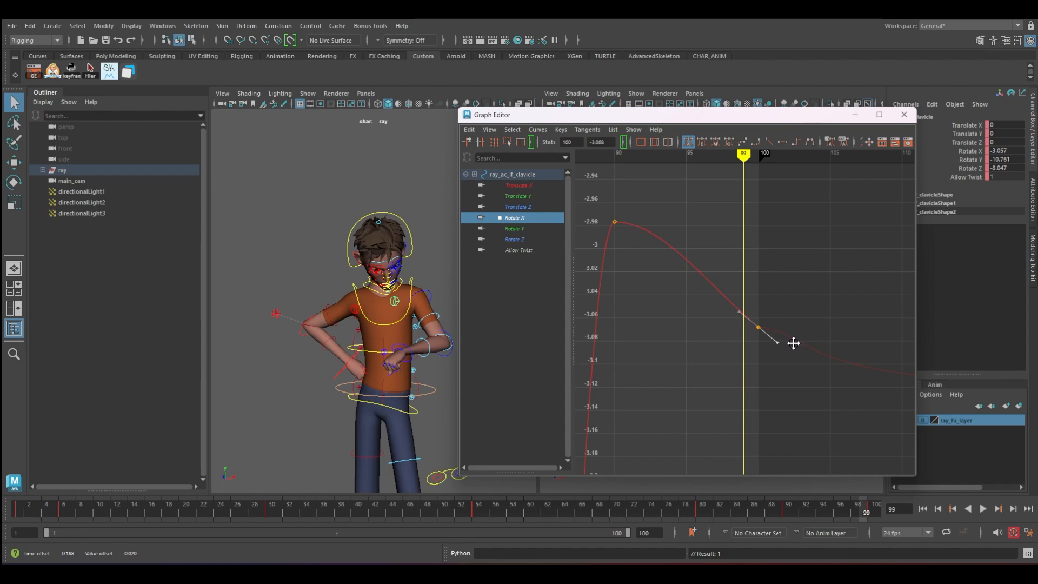
Smooth the start of the left clavicle's Rotate X curve by sloping the tangents of the early keys, including frames 6 and 30
{"action": "scroll", "coordinate": [783, 343], "scroll_direction": "down", "scroll_amount": 6}
{"action": "middle_click_drag", "start_coordinate": [735, 343], "coordinate": [832, 325], "text": "alt"}
{"action": "left_click", "coordinate": [740, 274]}
{"action": "key", "text": "f"}
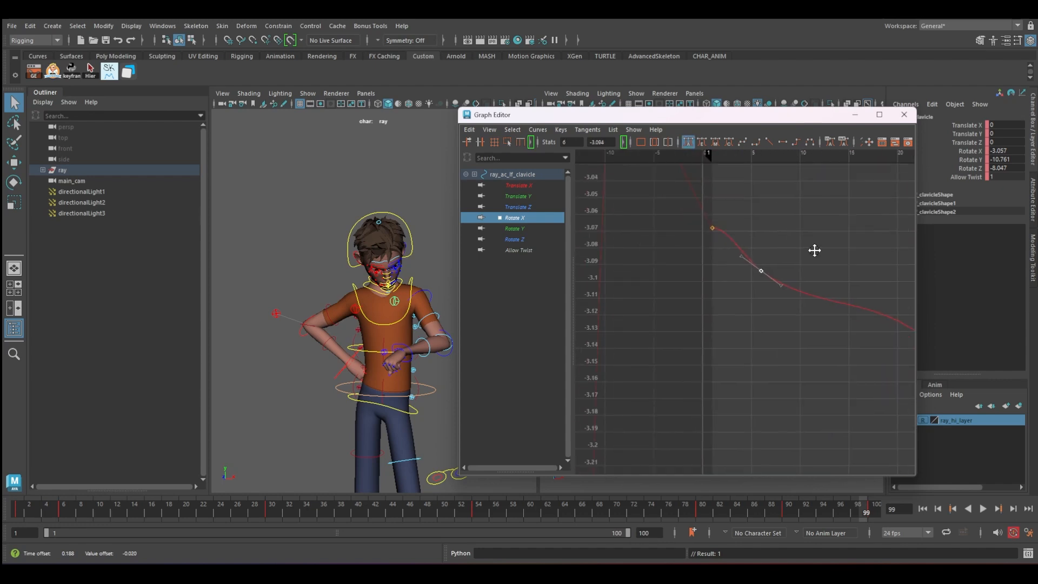
{"action": "middle_click_drag", "start_coordinate": [815, 250], "coordinate": [843, 300], "text": "alt"}
{"action": "left_click_drag", "start_coordinate": [713, 244], "coordinate": [731, 262]}
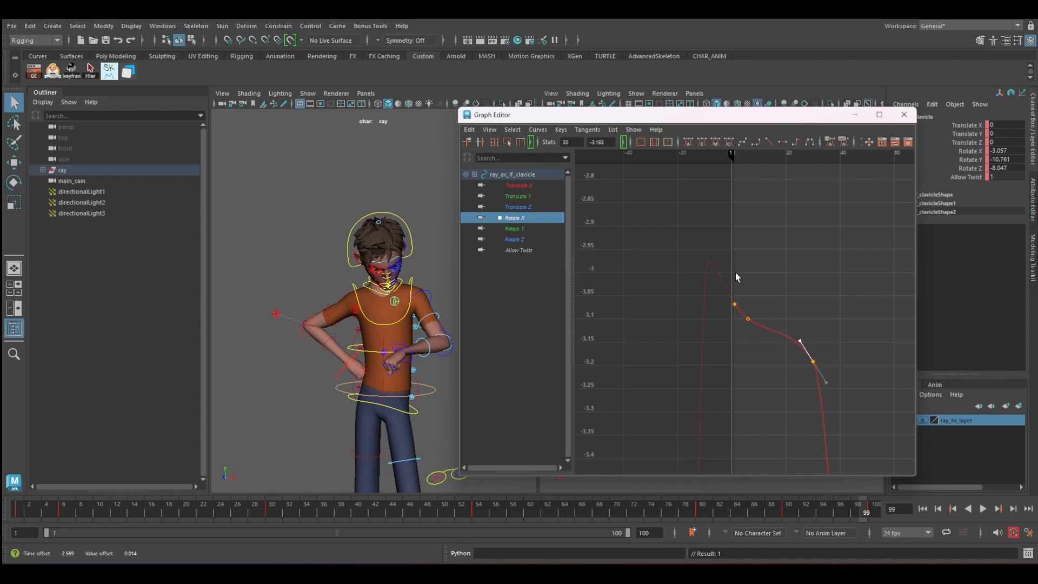
Slope the left clavicle's Rotate Y tangents at frames 1 and 100 through the loop point, and treat its Rotate Z keys likewise
{"action": "left_click", "coordinate": [513, 228]}
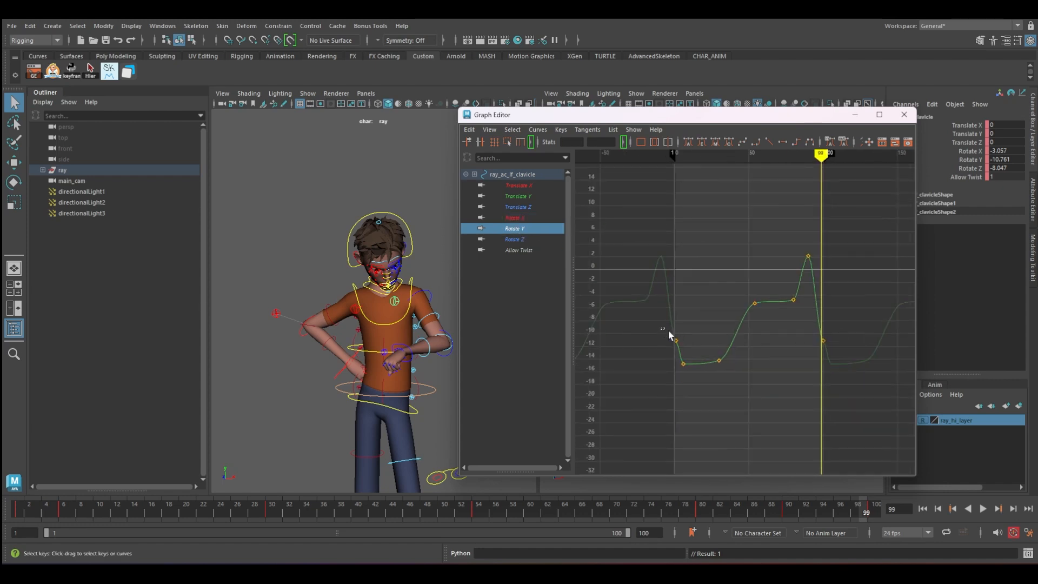
{"action": "left_click_drag", "start_coordinate": [838, 345], "coordinate": [858, 353]}
{"action": "left_click_drag", "start_coordinate": [695, 327], "coordinate": [715, 353], "text": "shift"}
{"action": "middle_click_drag", "start_coordinate": [702, 344], "coordinate": [695, 364]}
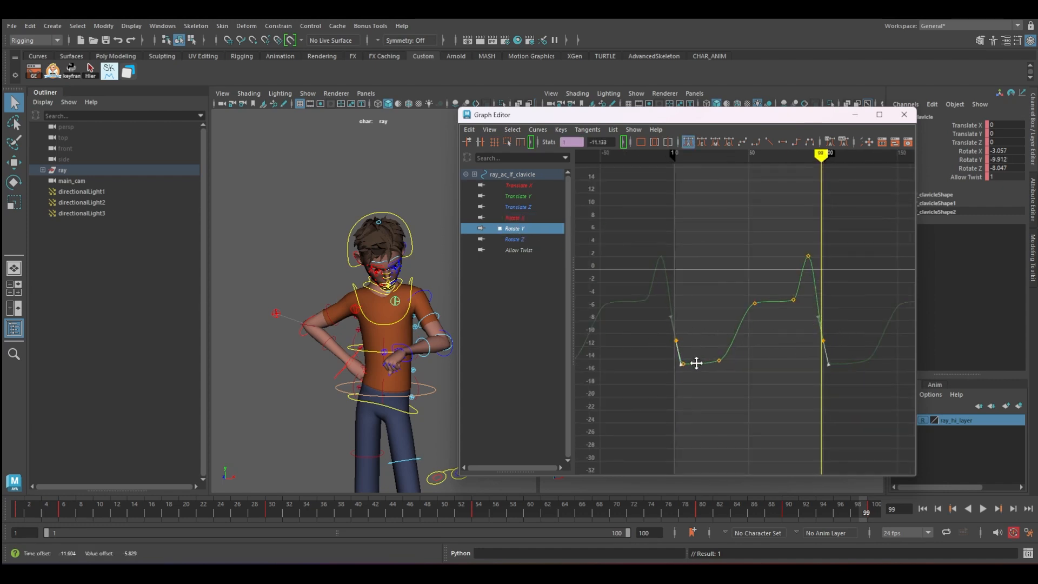
{"action": "left_click", "coordinate": [515, 239]}
{"action": "left_click_drag", "start_coordinate": [661, 247], "coordinate": [839, 273]}
{"action": "left_click_drag", "start_coordinate": [695, 245], "coordinate": [715, 282]}
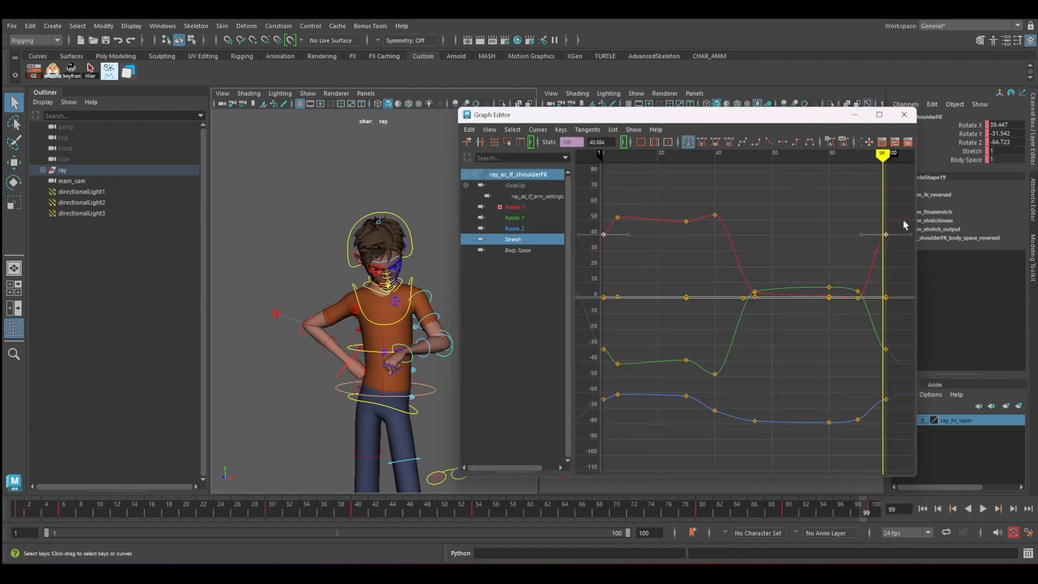
Tilt the left shoulder FK rotation curves' tangents at frames 1 and 100 so they flow through the loop point
{"action": "middle_click_drag", "start_coordinate": [620, 365], "coordinate": [641, 360]}
{"action": "left_click_drag", "start_coordinate": [875, 385], "coordinate": [897, 415]}
{"action": "left_click_drag", "start_coordinate": [592, 387], "coordinate": [614, 412], "text": "shift"}
{"action": "middle_click_drag", "start_coordinate": [627, 399], "coordinate": [622, 382]}
Slope the left elbow FK control's Rotate Y tangents at frames 1 and 100 to keep the curve moving through the loop
{"action": "left_click", "coordinate": [451, 337]}
{"action": "left_click_drag", "start_coordinate": [593, 377], "coordinate": [616, 403]}
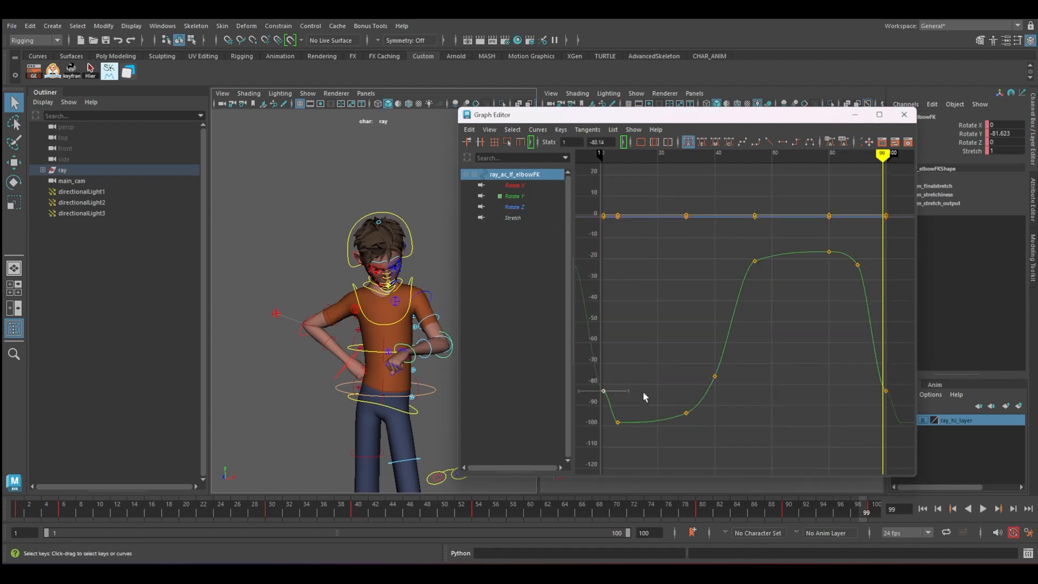
{"action": "left_click_drag", "start_coordinate": [875, 377], "coordinate": [898, 403], "text": "shift"}
{"action": "middle_click_drag", "start_coordinate": [902, 391], "coordinate": [895, 416]}
Tilt the left hand FK control's Rotate X tangents at frames 1 and 100, close the Graph Editor and clear the selection
{"action": "left_click", "coordinate": [418, 358]}
{"action": "left_click_drag", "start_coordinate": [592, 212], "coordinate": [615, 241]}
{"action": "left_click_drag", "start_coordinate": [875, 213], "coordinate": [898, 240], "text": "shift"}
{"action": "left_click", "coordinate": [621, 226]}
{"action": "left_click_drag", "start_coordinate": [592, 213], "coordinate": [614, 239]}
{"action": "left_click_drag", "start_coordinate": [875, 213], "coordinate": [897, 240], "text": "shift"}
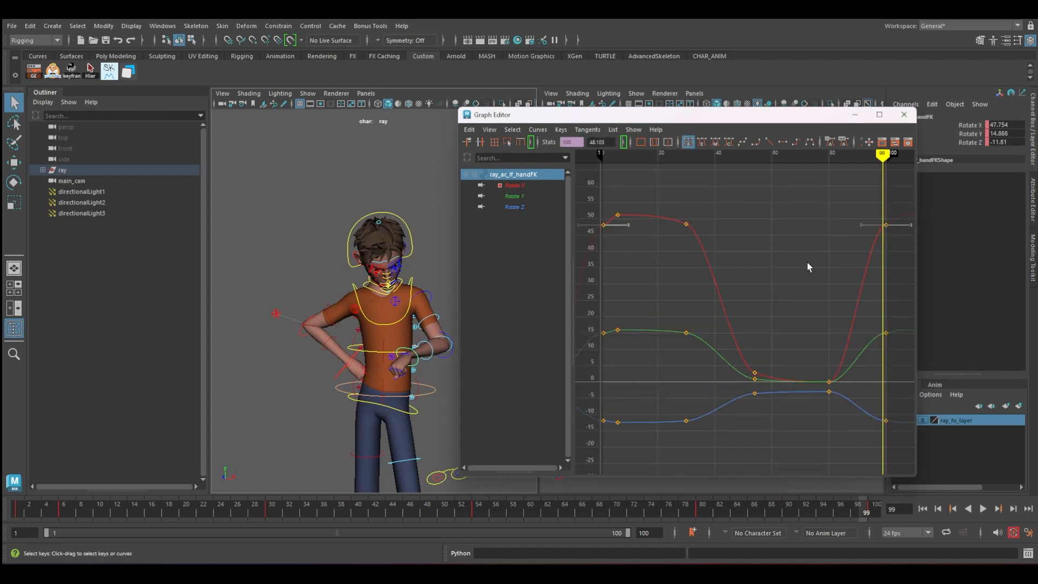
{"action": "middle_click_drag", "start_coordinate": [619, 225], "coordinate": [617, 204]}
{"action": "left_click", "coordinate": [903, 115]}
{"action": "left_click", "coordinate": [581, 382]}
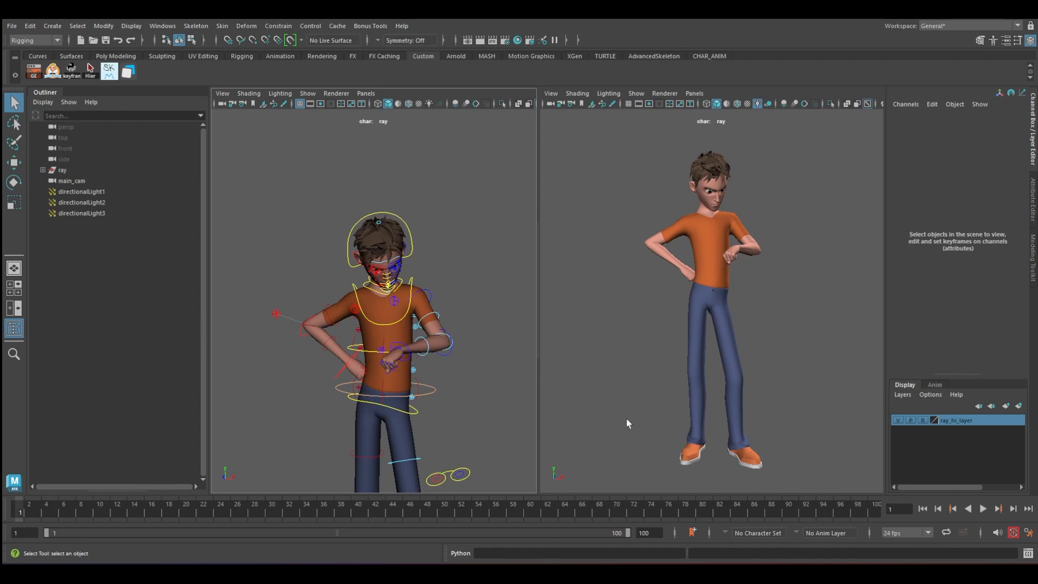
Play back the animation to check that the left arm moves smoothly through the loop point
{"action": "key", "text": "alt+v"}
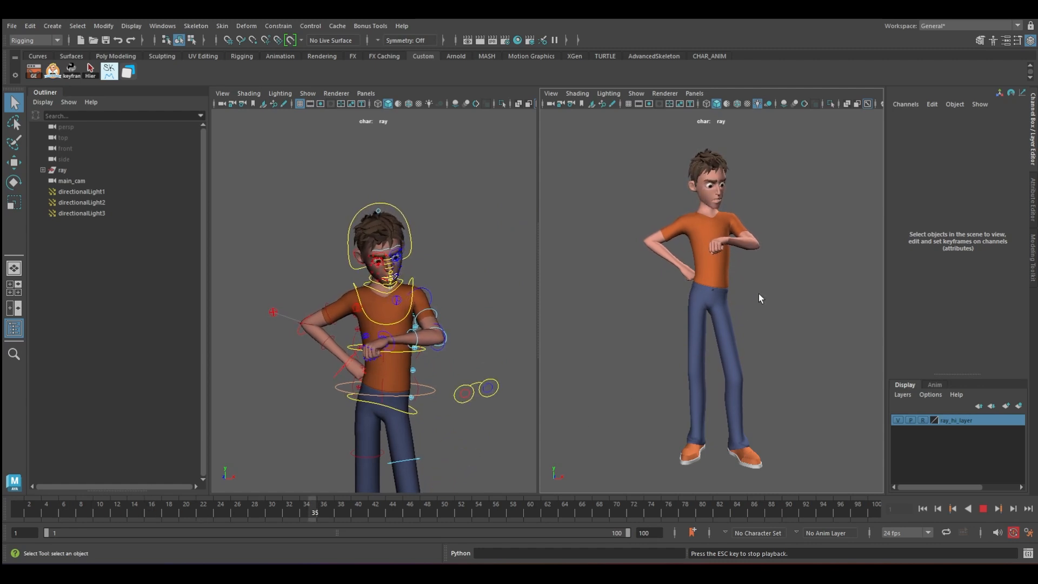
{"action": "key", "text": "Escape"}
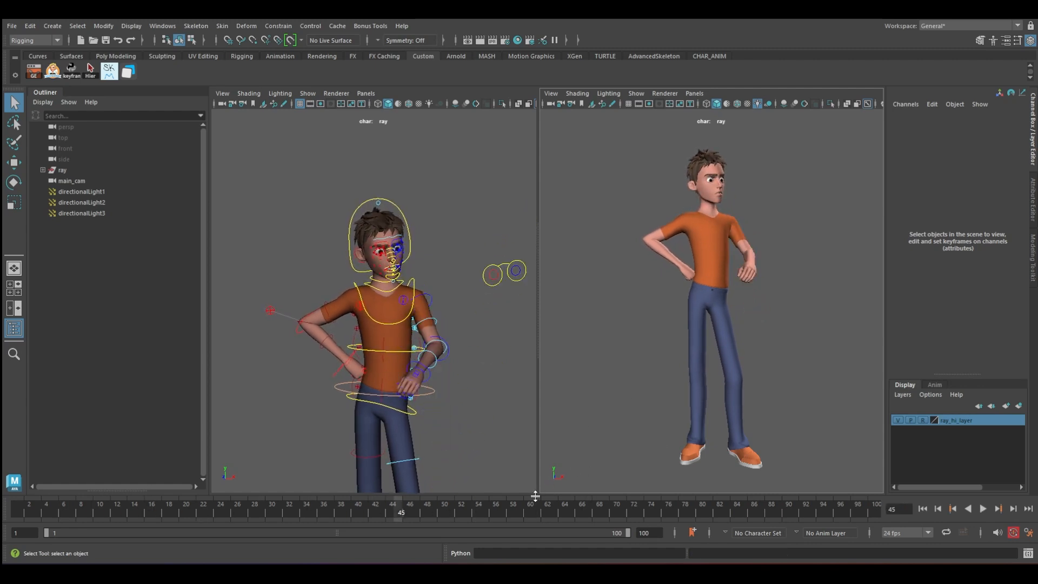
{"action": "key", "text": "alt+v"}
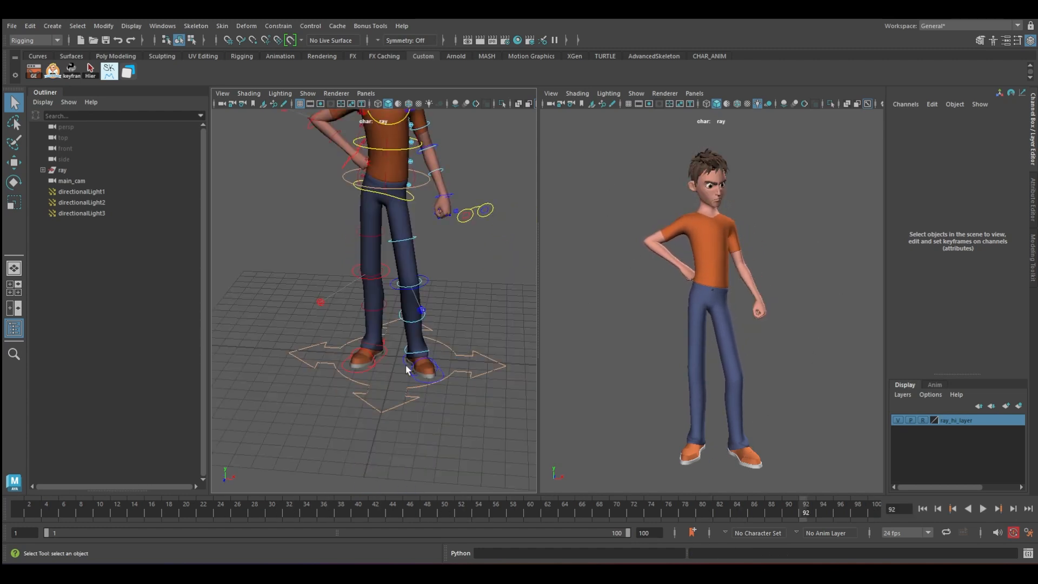
Select the left foot IK control and delete its in-between keys across about frames 21 to 79
{"action": "left_click", "coordinate": [409, 372]}
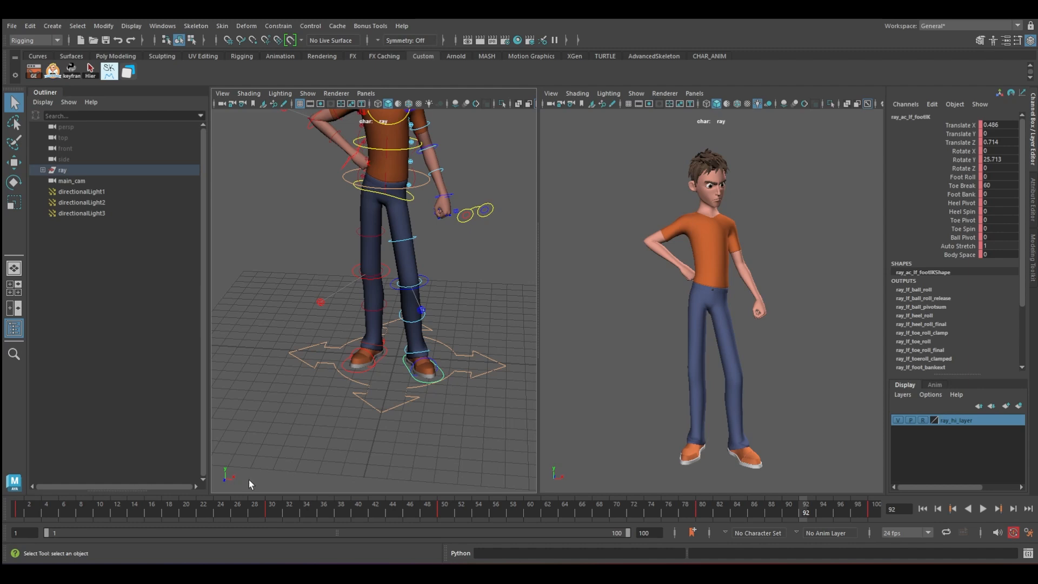
{"action": "left_click_drag", "start_coordinate": [124, 507], "coordinate": [623, 503]}
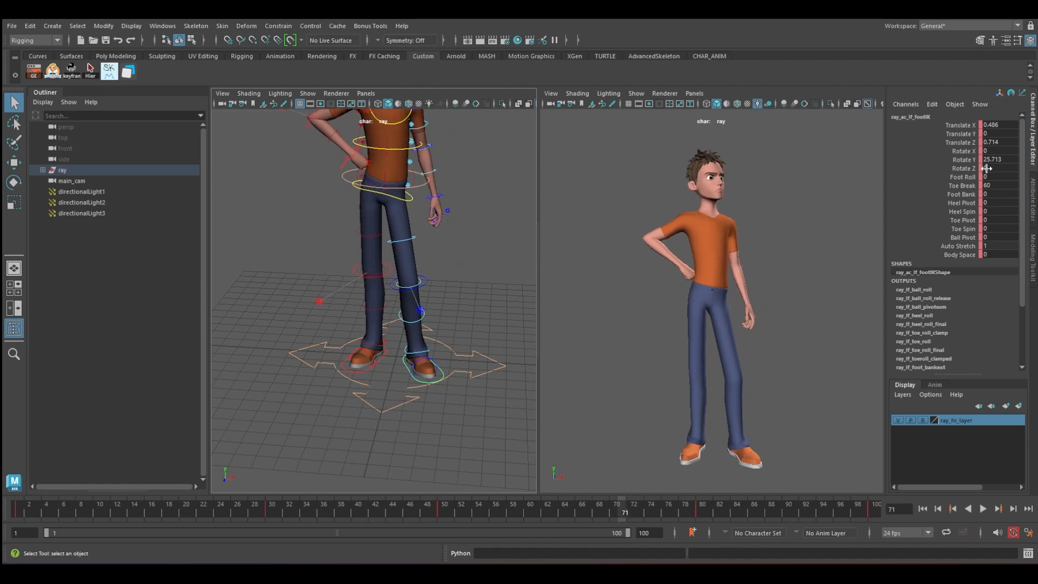
{"action": "key", "text": "alt+v"}
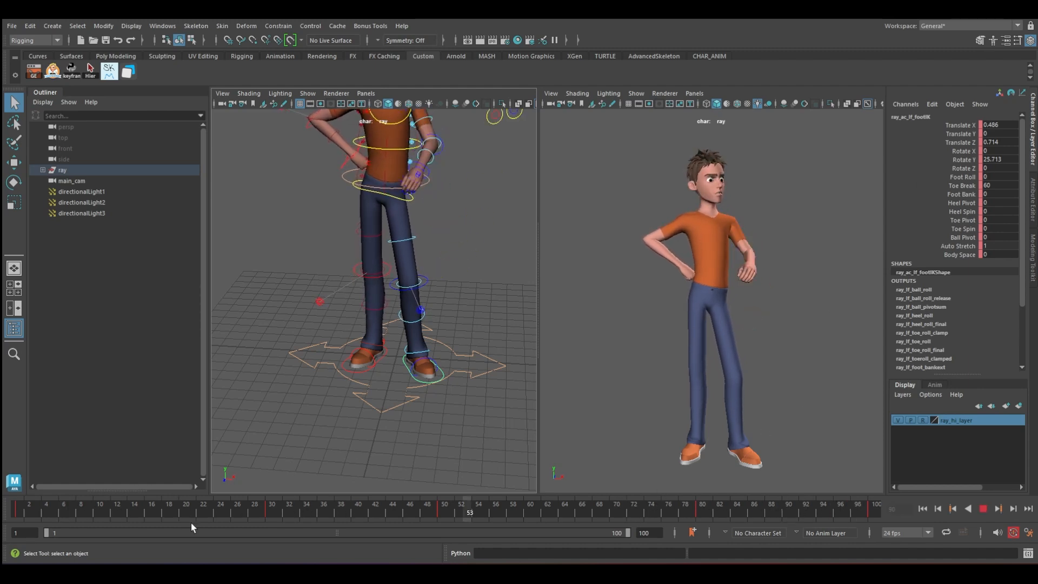
{"action": "left_click_drag", "start_coordinate": [193, 508], "coordinate": [697, 508], "text": "shift"}
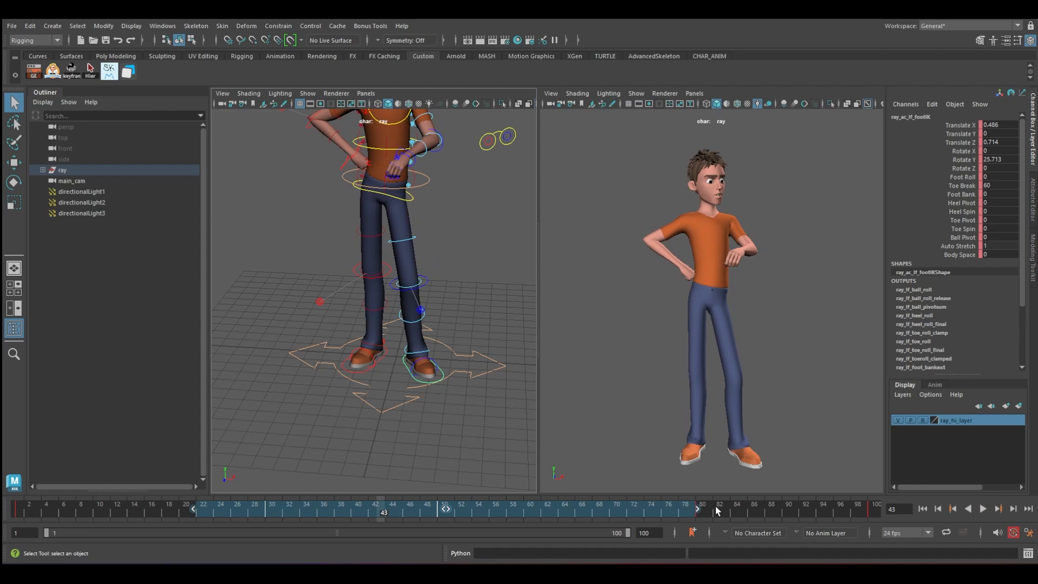
{"action": "right_click", "coordinate": [730, 511]}
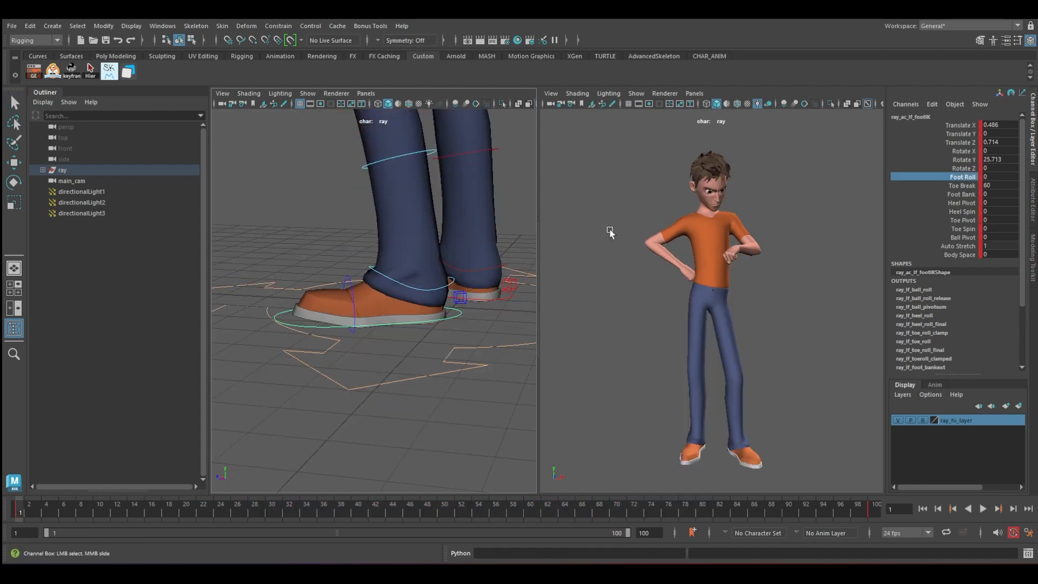
Key a left foot tap with Foot Roll at 0 on frame 30, about -9 on frame 34 and 0 on frame 40
{"action": "middle_click_drag", "start_coordinate": [410, 278], "coordinate": [373, 280]}
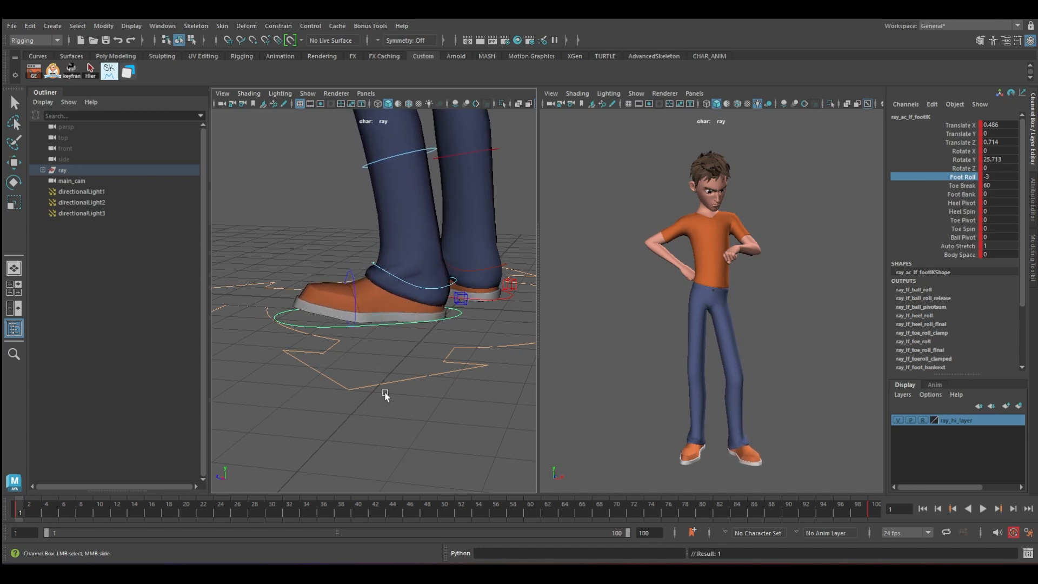
{"action": "key", "text": "ctrl+z"}
{"action": "left_click_drag", "start_coordinate": [324, 506], "coordinate": [268, 507]}
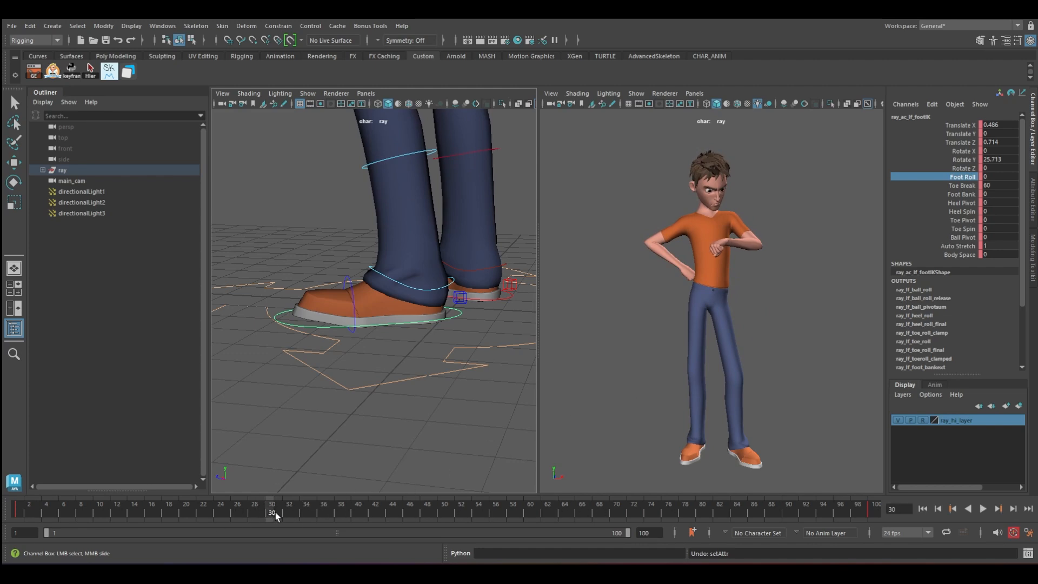
{"action": "left_click_drag", "start_coordinate": [272, 512], "coordinate": [352, 512]}
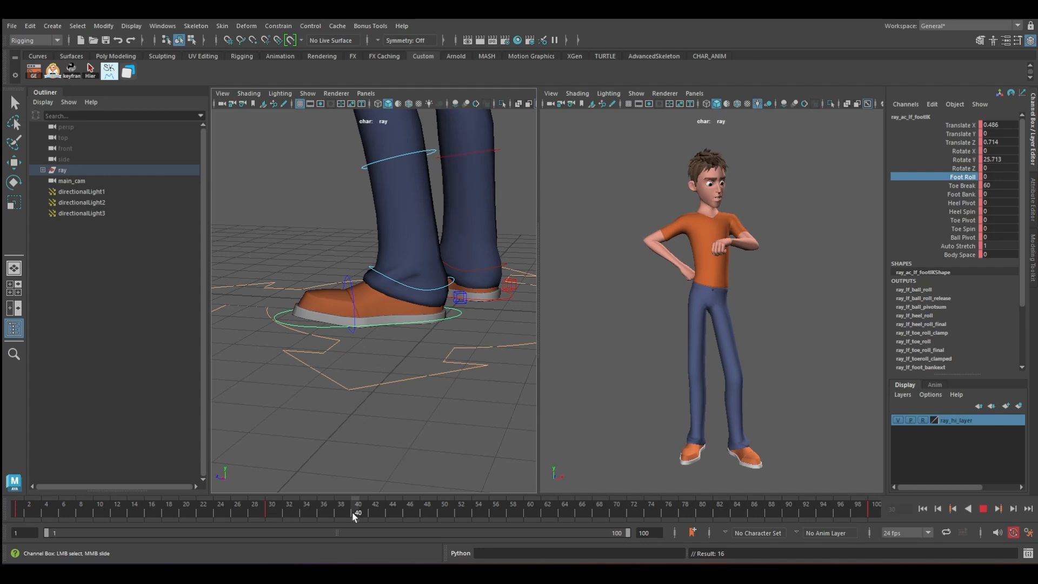
{"action": "left_click", "coordinate": [311, 510]}
{"action": "left_click", "coordinate": [266, 510]}
{"action": "key", "text": "period"}
{"action": "key", "text": "period"}
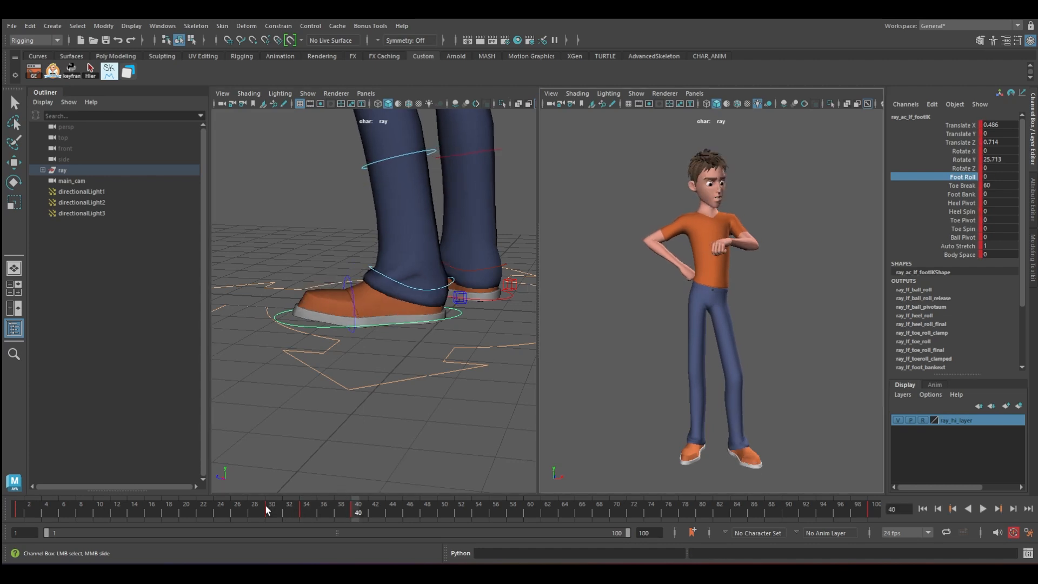
Isolate the left foot's Foot Roll curve in the Graph Editor and copy its tap keys from frames 30 to 40
{"action": "left_click", "coordinate": [34, 71]}
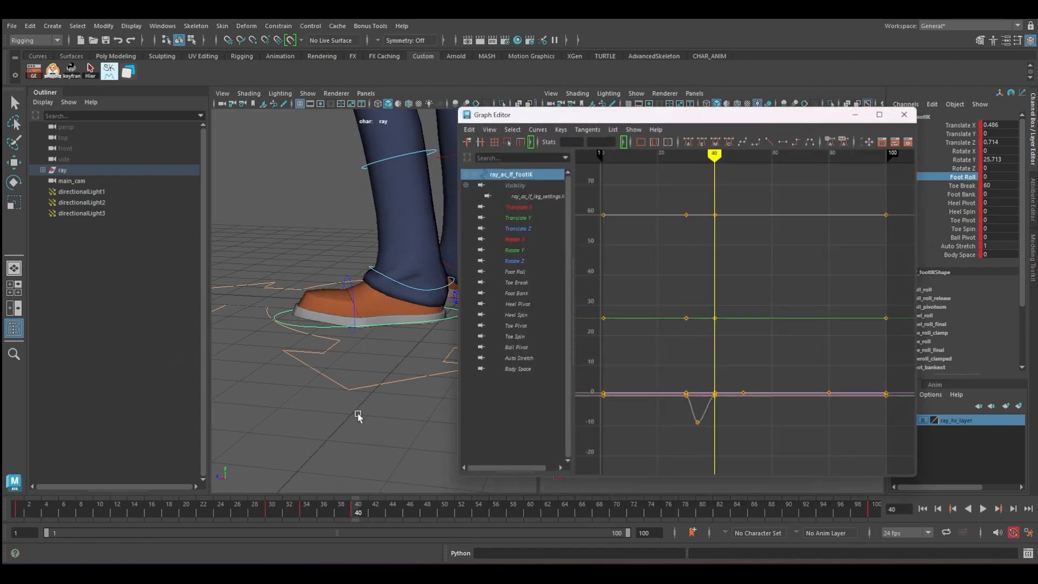
{"action": "left_click", "coordinate": [516, 282]}
{"action": "left_click", "coordinate": [516, 271]}
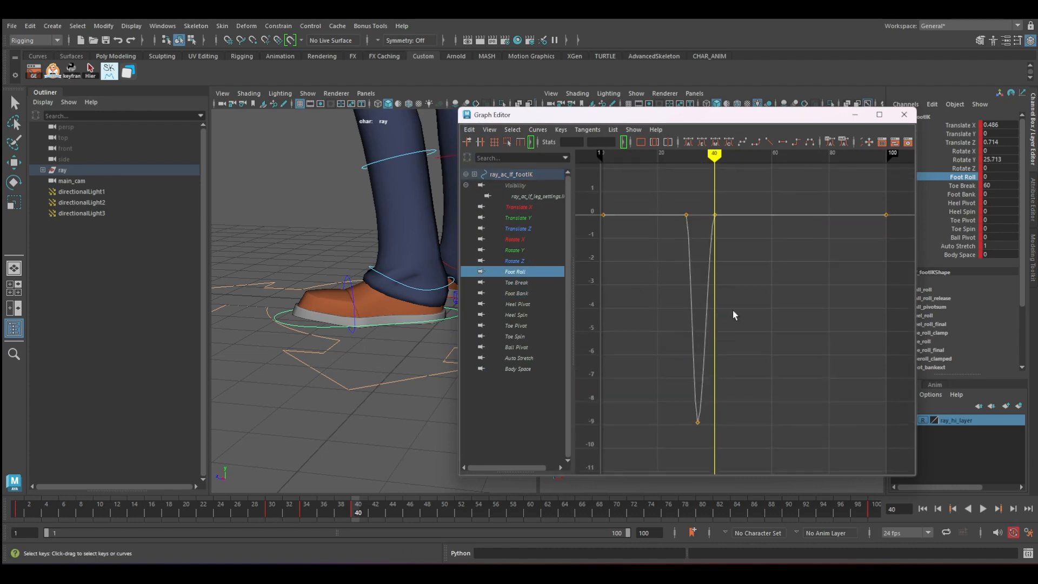
{"action": "left_click_drag", "start_coordinate": [767, 422], "coordinate": [755, 437]}
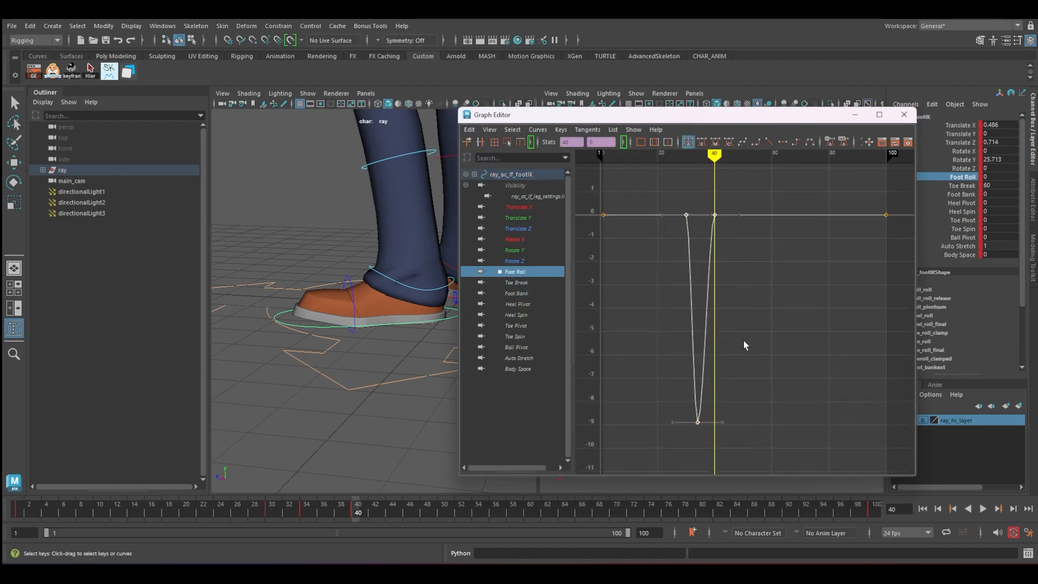
{"action": "key", "text": "alt+v"}
Paste the copied Foot Roll tap at frames 40, 50 and 60 to make four consecutive taps
{"action": "key", "text": "f"}
{"action": "scroll", "coordinate": [720, 286], "scroll_direction": "down", "scroll_amount": 5}
{"action": "left_click_drag", "start_coordinate": [684, 250], "coordinate": [821, 397]}
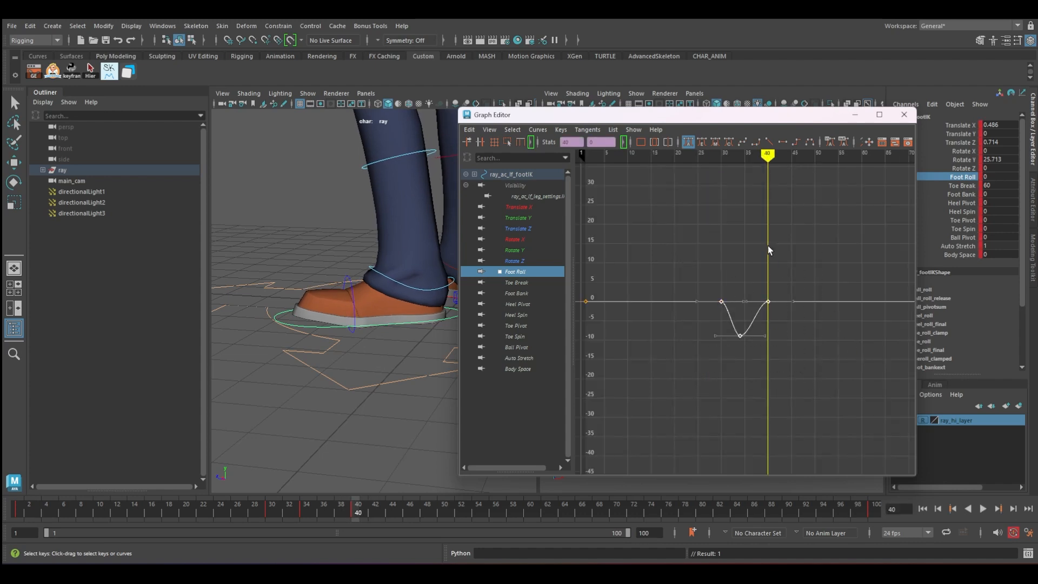
{"action": "key", "text": "ctrl+v"}
{"action": "middle_click_drag", "start_coordinate": [778, 236], "coordinate": [706, 231], "text": "alt"}
{"action": "left_click_drag", "start_coordinate": [697, 155], "coordinate": [743, 155]}
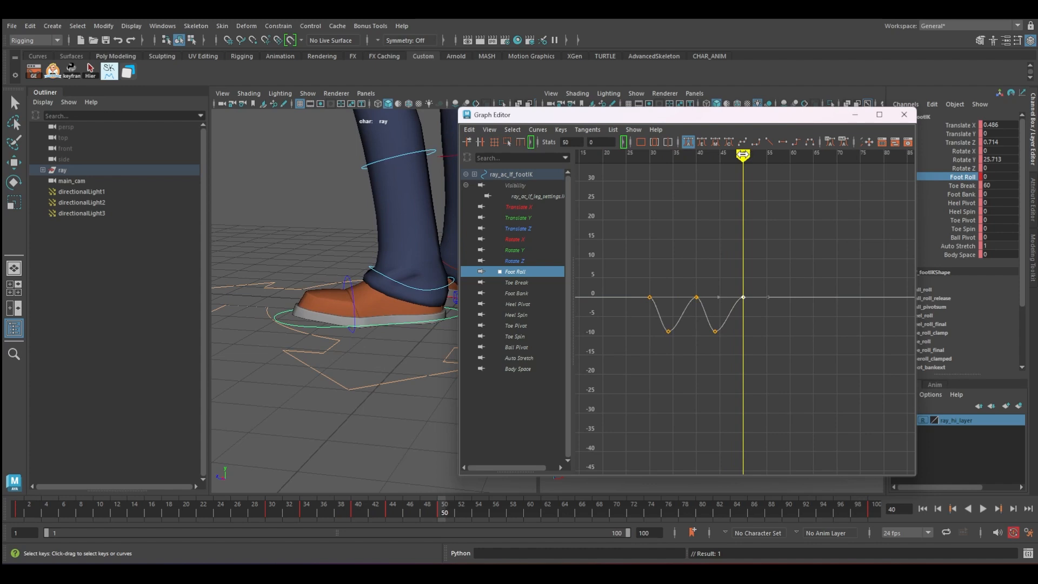
{"action": "key", "text": "ctrl+v"}
{"action": "left_click", "coordinate": [790, 155]}
Play back from frame 30 to check the timing of the repeated foot taps
{"action": "left_click_drag", "start_coordinate": [306, 507], "coordinate": [272, 506]}
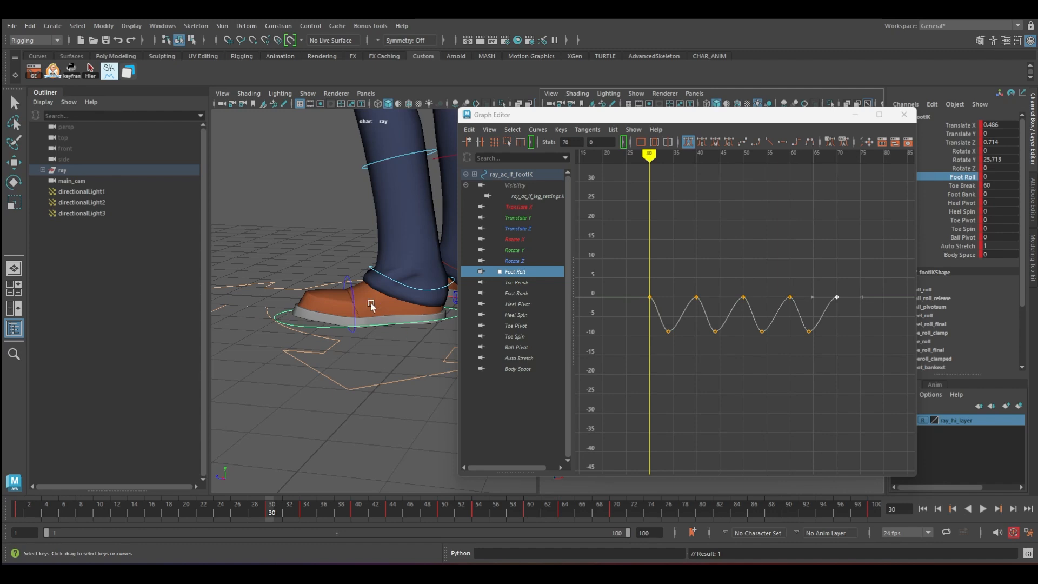
{"action": "key", "text": "alt+v"}
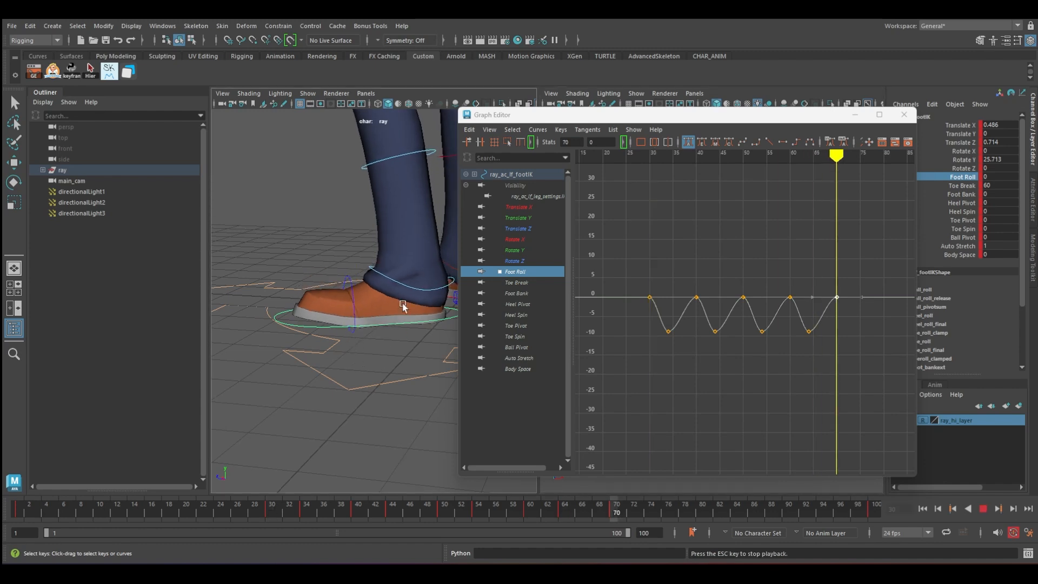
{"action": "key", "text": "alt+v"}
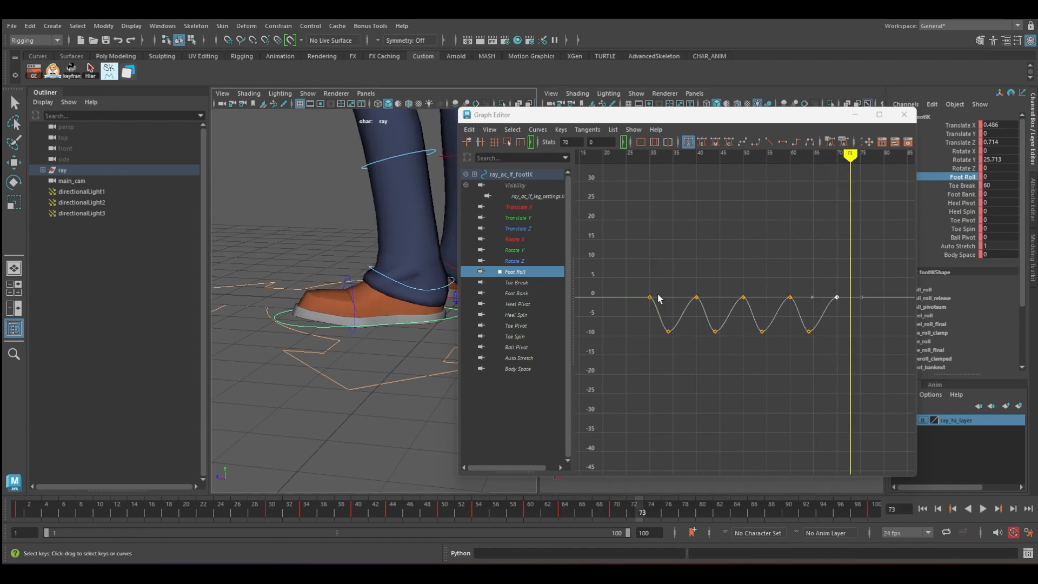
Scale all the Foot Roll tap keys in time from frame 30 so the taps end at about frame 55
{"action": "left_click", "coordinate": [679, 272]}
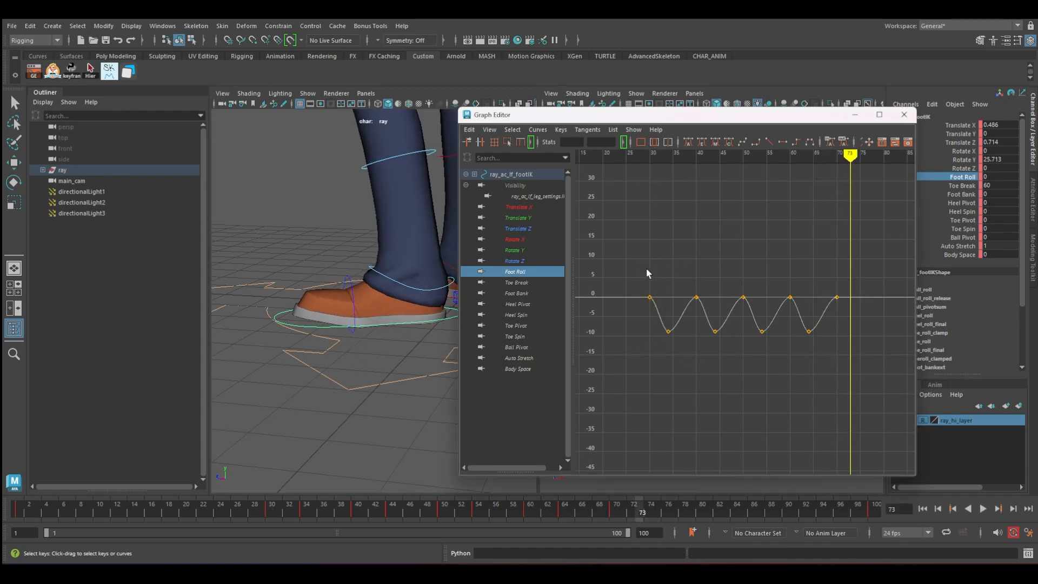
{"action": "left_click", "coordinate": [721, 316]}
{"action": "key", "text": "r"}
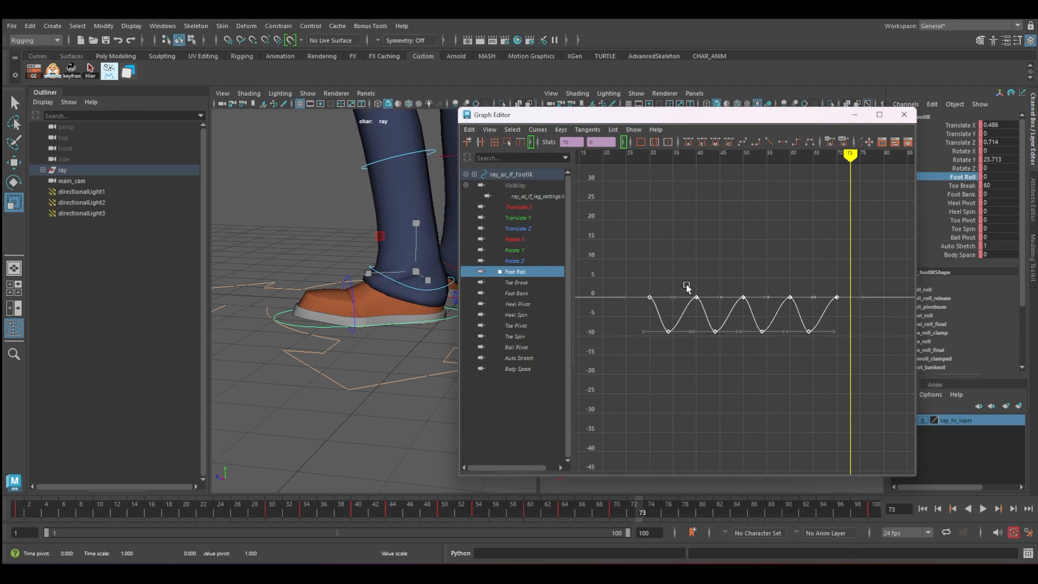
{"action": "middle_click_drag", "start_coordinate": [626, 286], "coordinate": [622, 285], "text": "shift"}
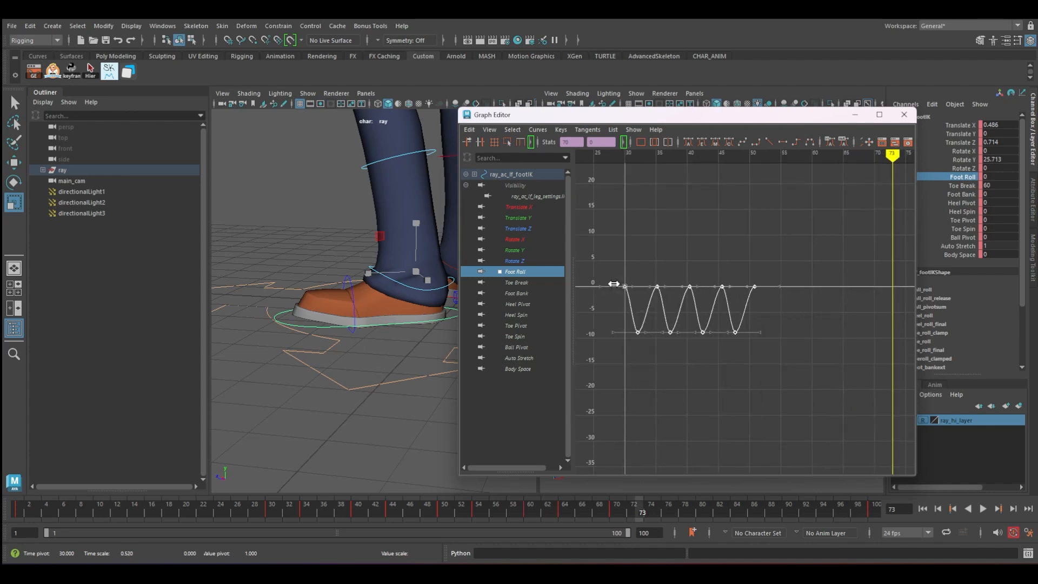
{"action": "left_click_drag", "start_coordinate": [663, 120], "coordinate": [343, 112]}
{"action": "left_click_drag", "start_coordinate": [273, 511], "coordinate": [219, 511]}
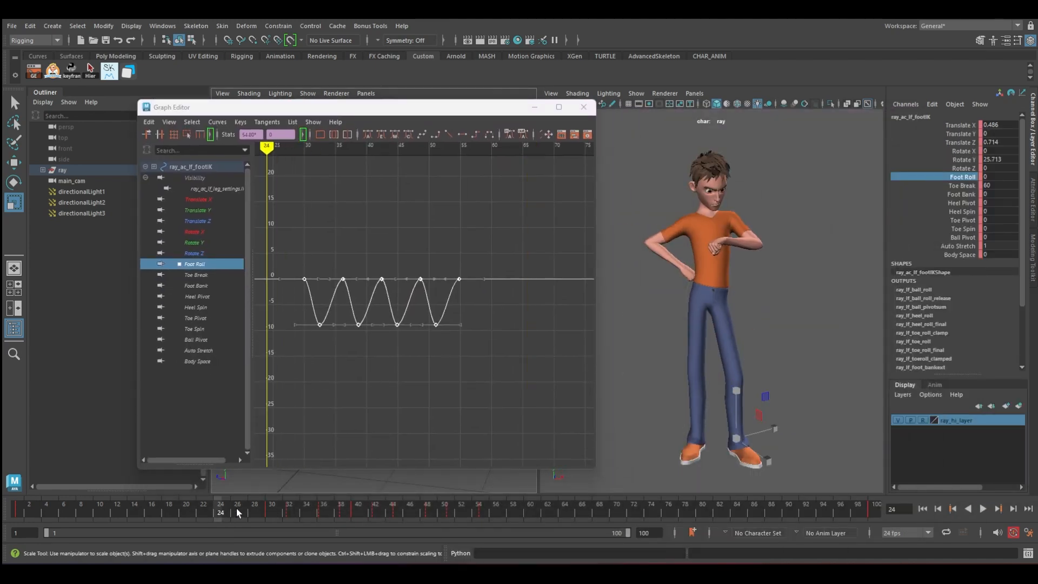
Stretch the Foot Roll taps slightly in time, and paste a copy of the first two taps at about frame 55
{"action": "key", "text": "alt+v"}
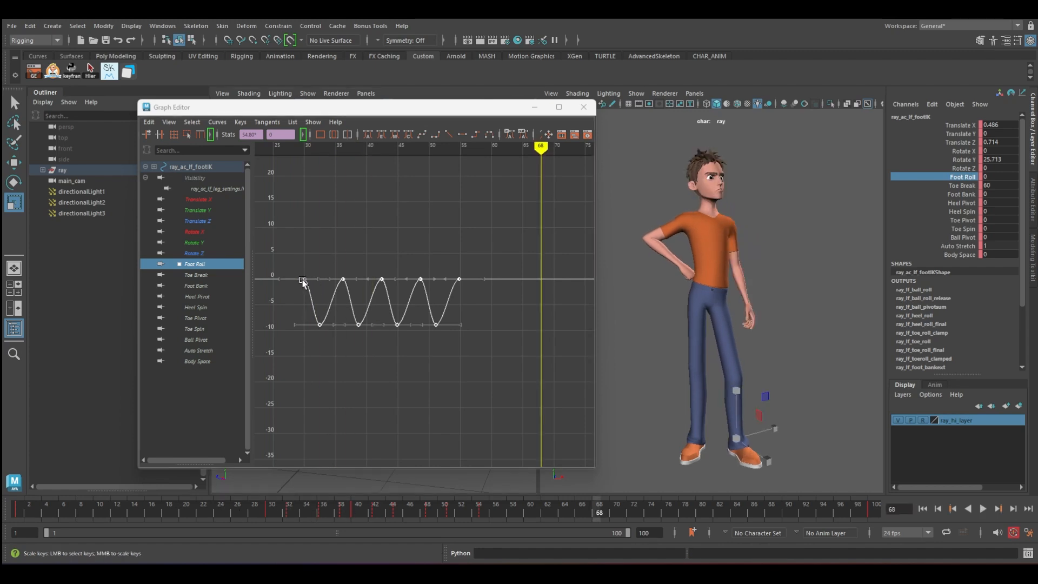
{"action": "middle_click_drag", "start_coordinate": [305, 281], "coordinate": [312, 281]}
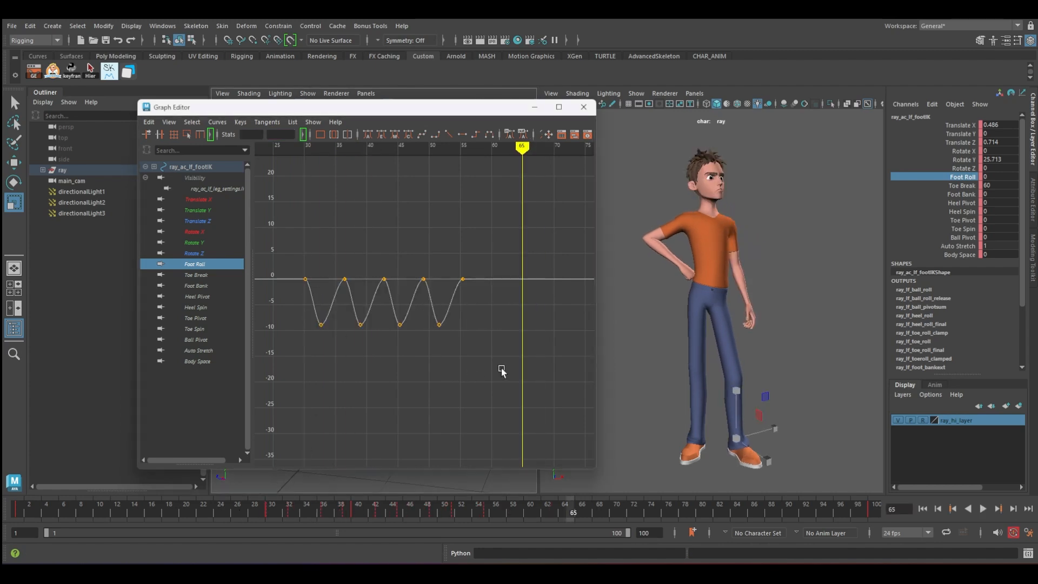
{"action": "left_click_drag", "start_coordinate": [507, 364], "coordinate": [399, 338]}
{"action": "key", "text": "ctrl+c"}
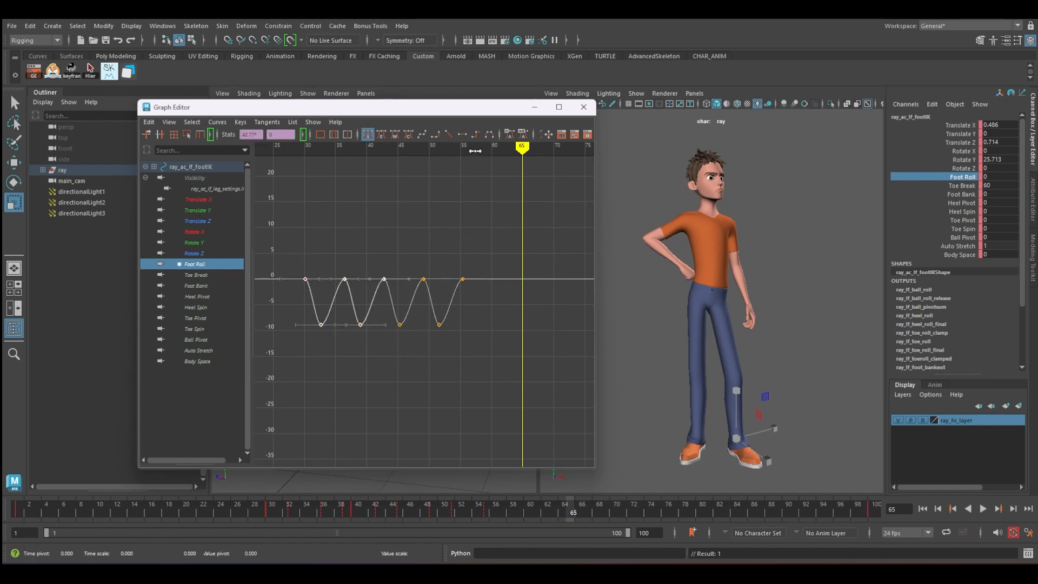
{"action": "left_click_drag", "start_coordinate": [475, 152], "coordinate": [462, 178]}
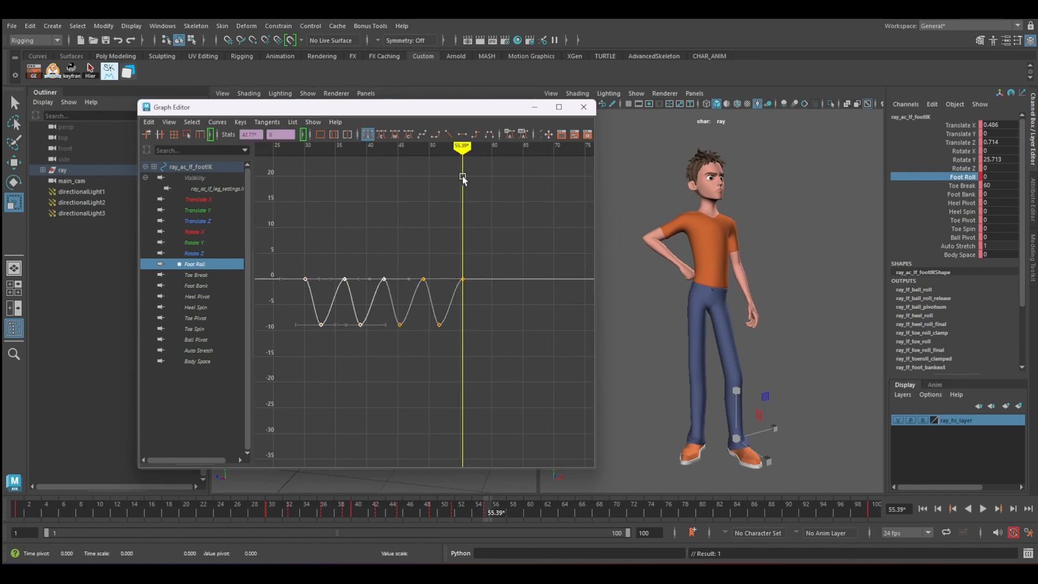
{"action": "key", "text": "ctrl+v"}
{"action": "key", "text": "alt+v"}
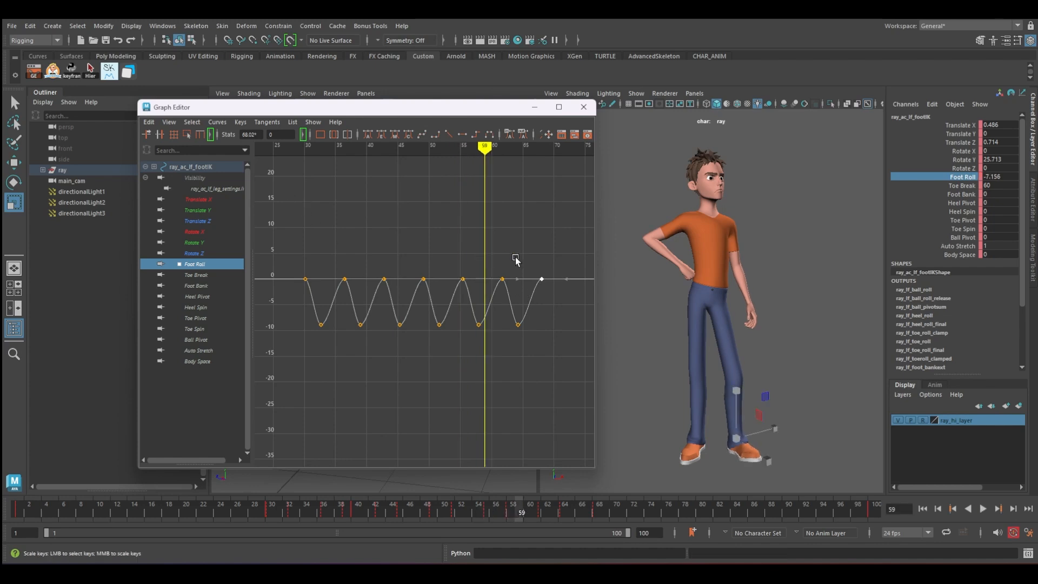
Delete the sixth Foot Roll tap and vary the remaining taps, raising the final dip to about -4 for uneven depth and timing
{"action": "left_click_drag", "start_coordinate": [549, 333], "coordinate": [570, 368]}
{"action": "key", "text": "Delete"}
{"action": "mouse_move", "coordinate": [484, 149]}
{"action": "left_mouse_down"}
{"action": "mouse_move", "coordinate": [400, 149]}
{"action": "mouse_move", "coordinate": [479, 157]}
{"action": "mouse_move", "coordinate": [401, 153]}
{"action": "mouse_move", "coordinate": [460, 153]}
{"action": "left_mouse_up"}
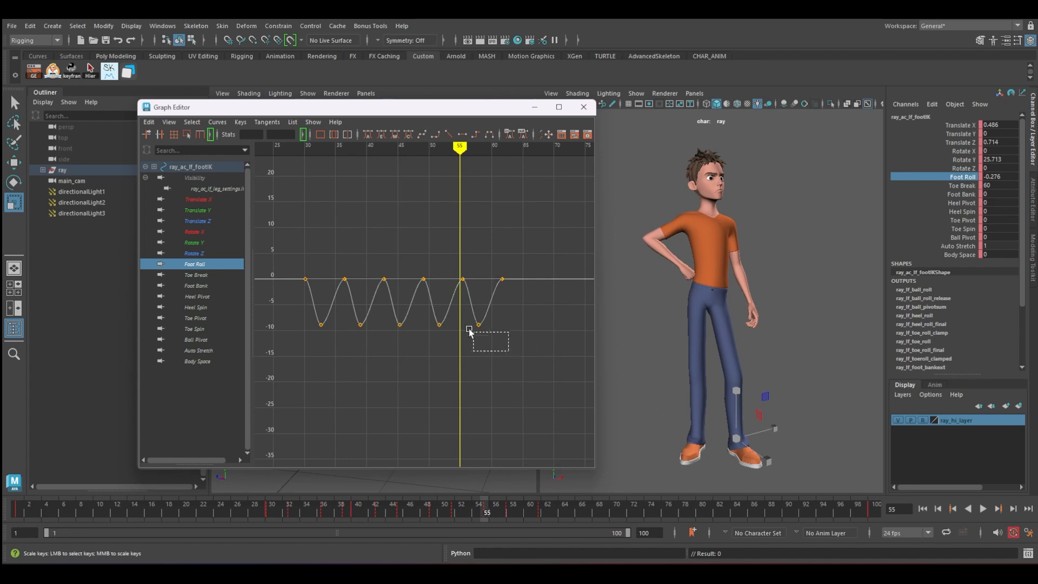
{"action": "left_click_drag", "start_coordinate": [469, 330], "coordinate": [462, 317]}
{"action": "middle_click_drag", "start_coordinate": [497, 344], "coordinate": [494, 308]}
{"action": "key", "text": "w"}
{"action": "middle_click_drag", "start_coordinate": [477, 308], "coordinate": [481, 307], "text": "shift"}
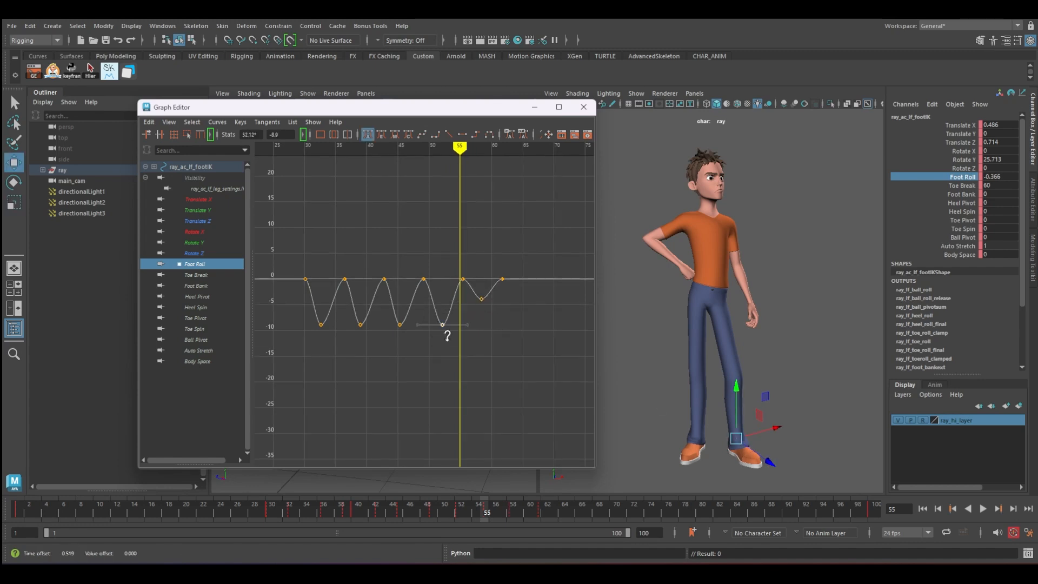
{"action": "middle_click_drag", "start_coordinate": [412, 318], "coordinate": [412, 320], "text": "shift"}
Shift all the Foot Roll taps to start at about frame 49 and scale them in time to end at about frame 87
{"action": "mouse_move", "coordinate": [460, 169]}
{"action": "left_mouse_down"}
{"action": "mouse_move", "coordinate": [519, 176]}
{"action": "mouse_move", "coordinate": [370, 163]}
{"action": "mouse_move", "coordinate": [447, 168]}
{"action": "left_mouse_up"}
{"action": "left_click_drag", "start_coordinate": [287, 251], "coordinate": [518, 375]}
{"action": "middle_click_drag", "start_coordinate": [320, 355], "coordinate": [476, 355], "text": "shift"}
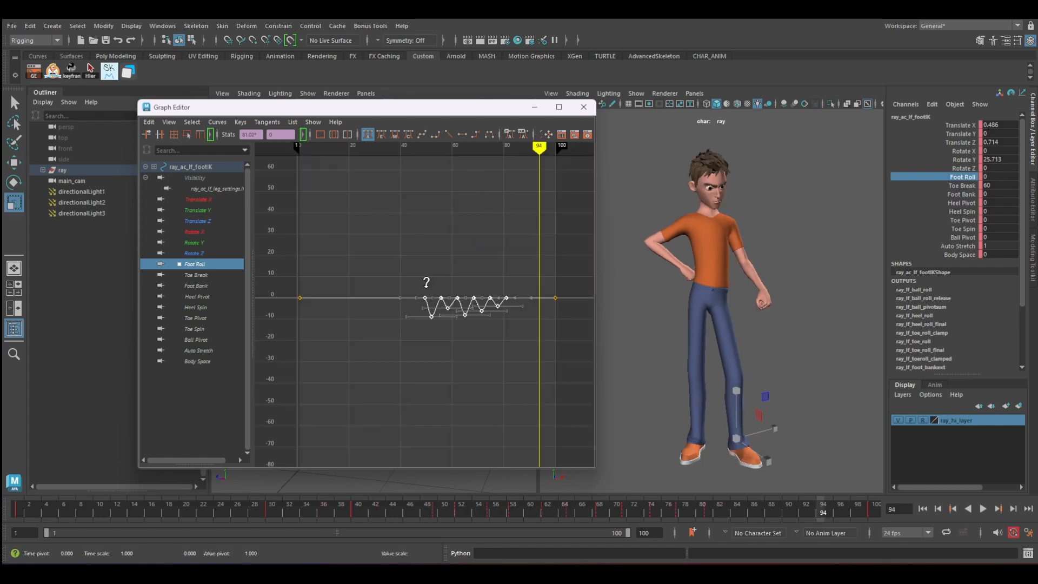
{"action": "middle_click_drag", "start_coordinate": [423, 289], "coordinate": [429, 288], "text": "shift"}
{"action": "left_click", "coordinate": [384, 154]}
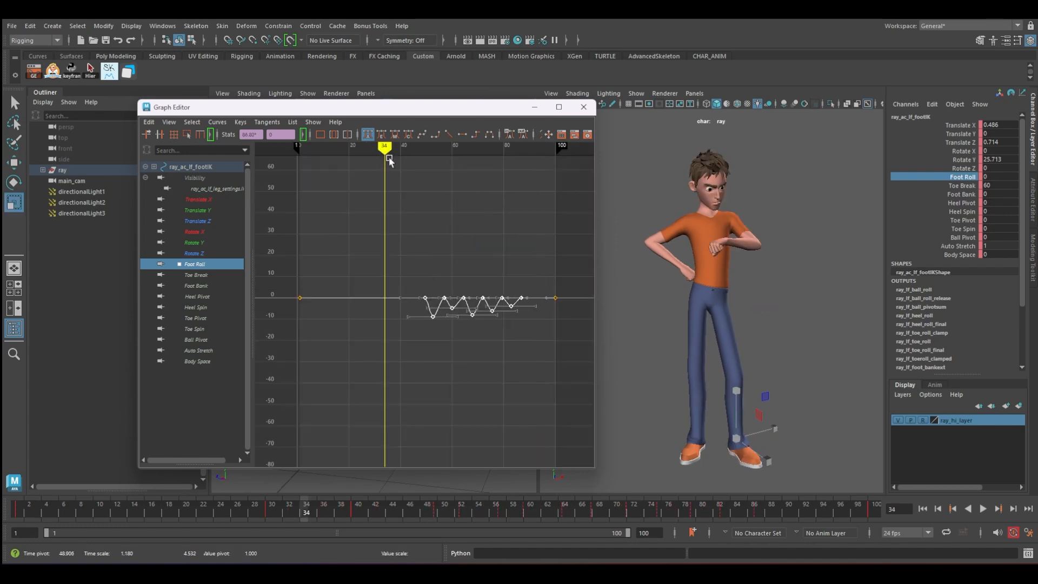
Play back and scrub the loop to check the timing of the shifted foot taps against the watch check
{"action": "key", "text": "alt+v"}
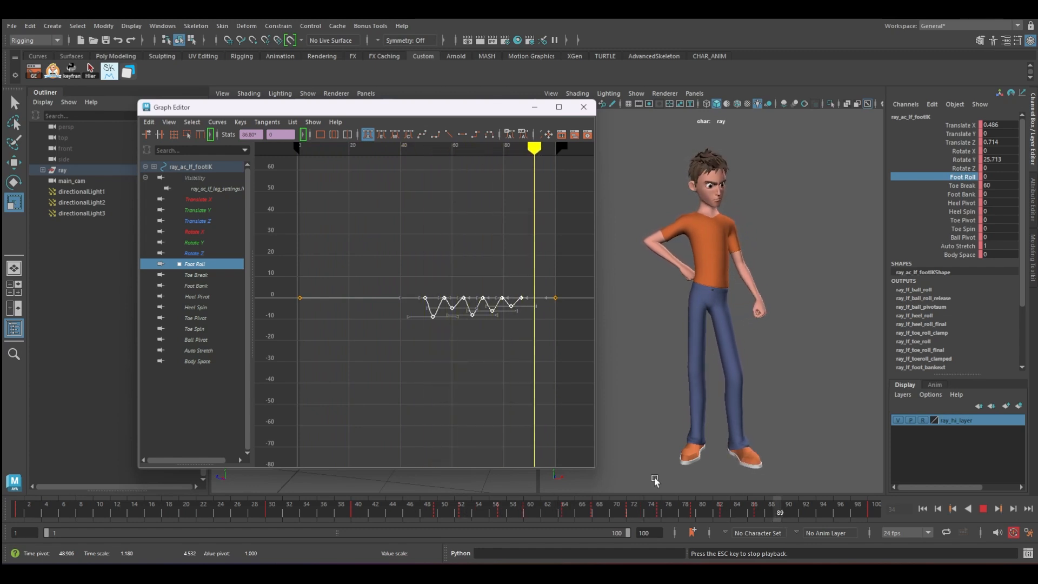
{"action": "key", "text": "Escape"}
{"action": "key", "text": "q"}
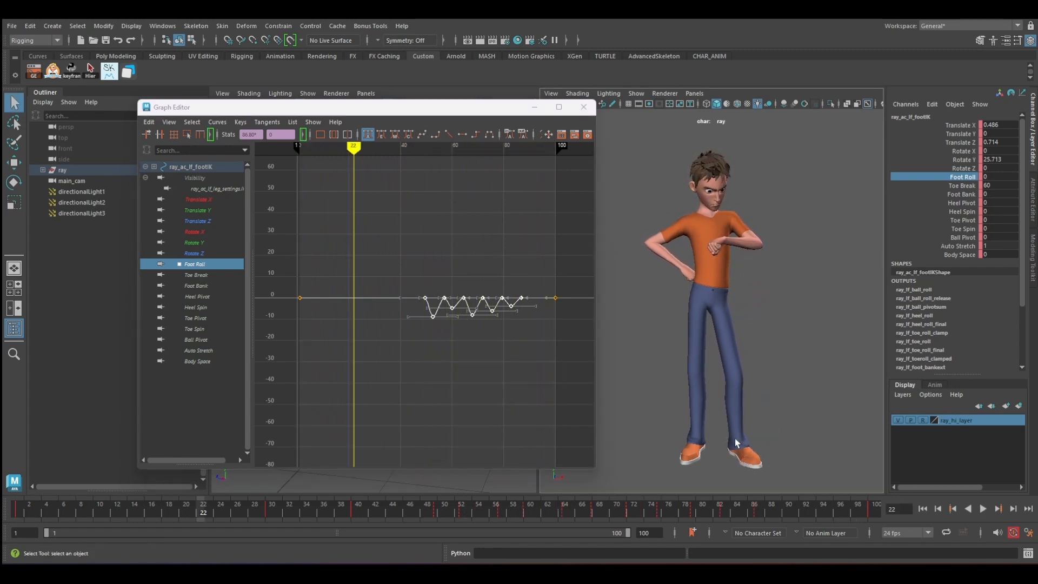
{"action": "key", "text": "alt+v"}
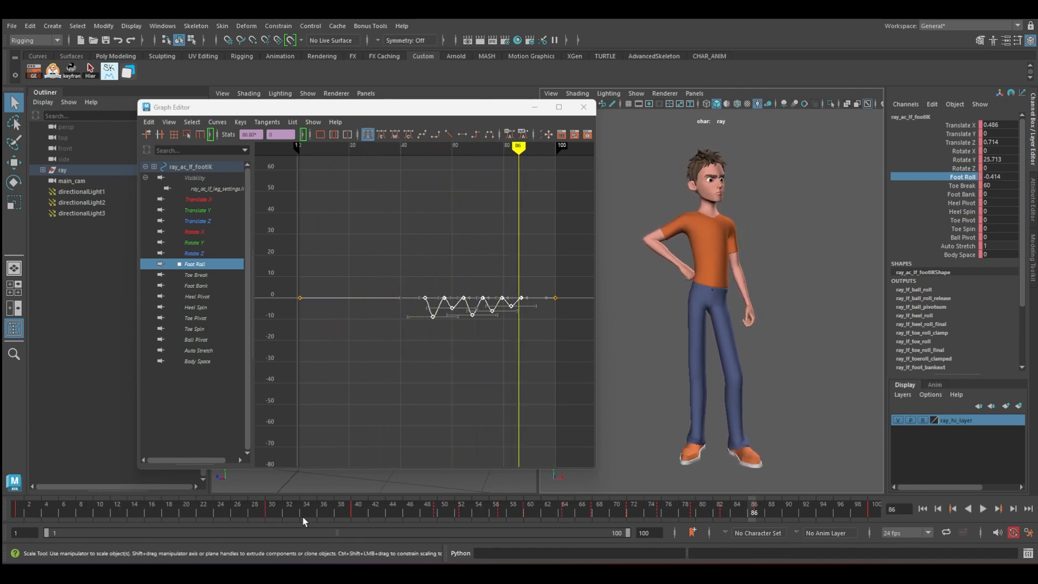
{"action": "key", "text": "Escape"}
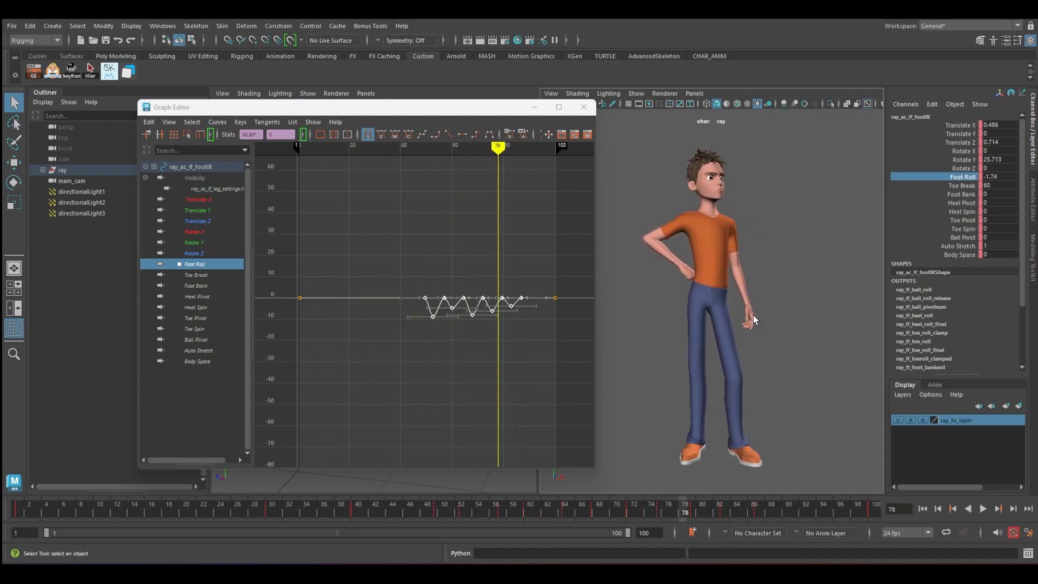
{"action": "left_click_drag", "start_coordinate": [305, 517], "coordinate": [496, 513]}
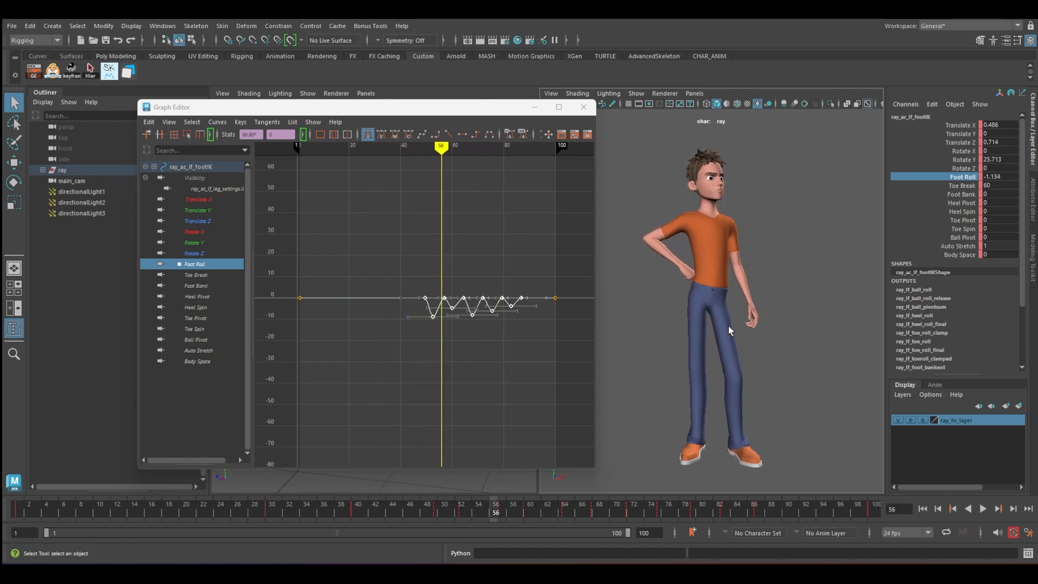
Minimise the Graph Editor, frame the whole character from the side, and play back the arm drop from about frame 32
{"action": "left_click", "coordinate": [537, 110]}
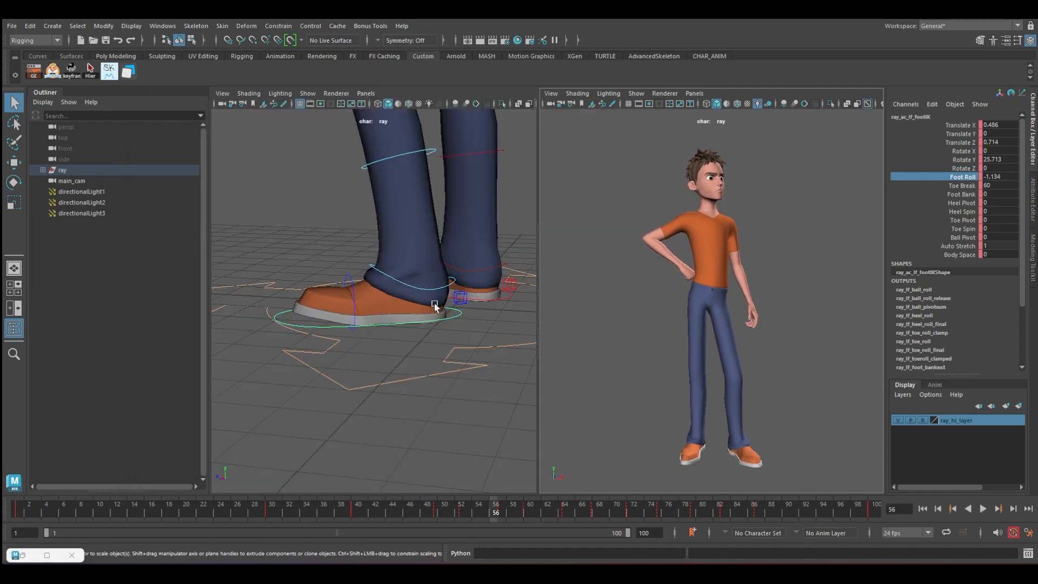
{"action": "scroll", "coordinate": [402, 243], "scroll_direction": "down", "scroll_amount": 6}
{"action": "middle_click_drag", "start_coordinate": [403, 221], "coordinate": [414, 259], "text": "alt"}
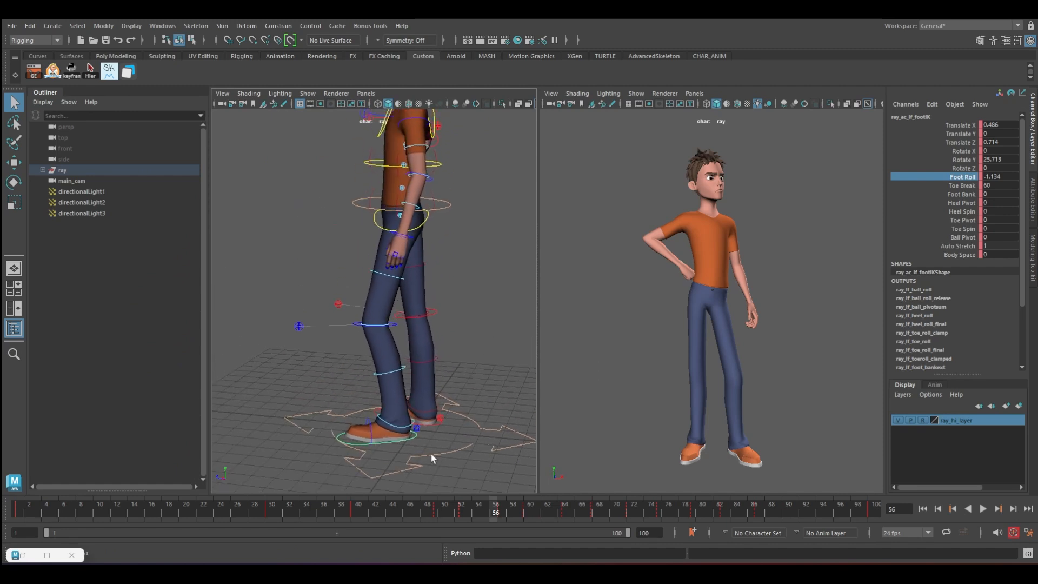
{"action": "scroll", "coordinate": [357, 289], "scroll_direction": "down", "scroll_amount": 4}
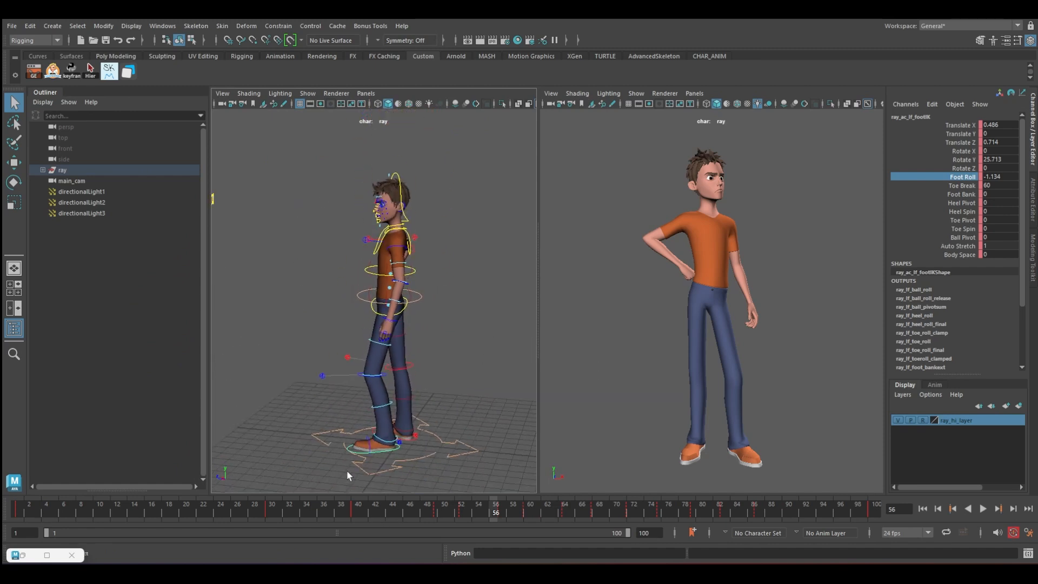
{"action": "left_click", "coordinate": [292, 506]}
{"action": "key", "text": "alt+v"}
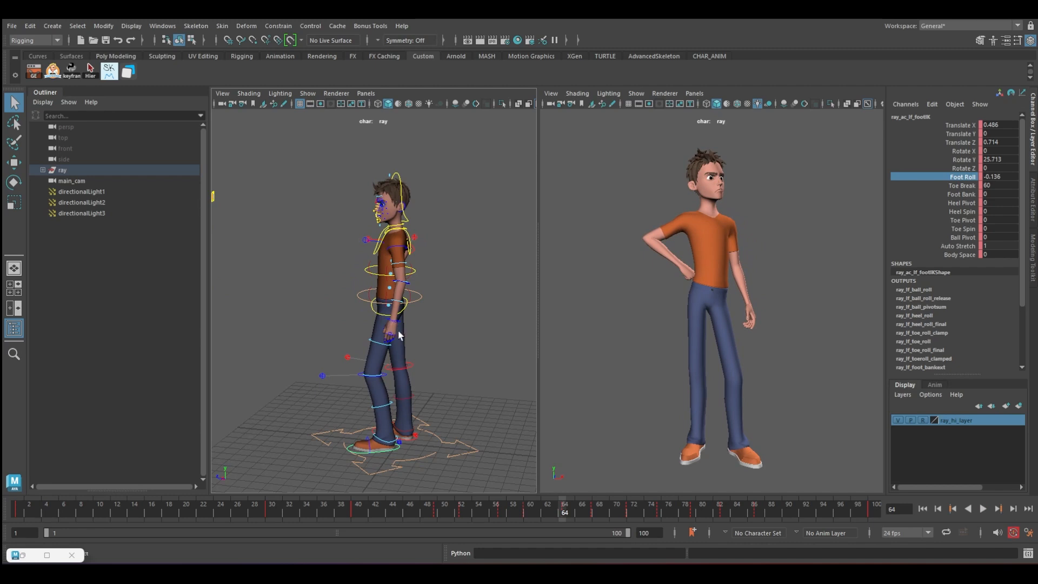
Rotate the left shoulder and elbow FK controls at frame 54 to adjust the swing of the dropping arm
{"action": "scroll", "coordinate": [416, 221], "scroll_direction": "up", "scroll_amount": 3}
{"action": "left_click", "coordinate": [424, 226]}
{"action": "left_click", "coordinate": [245, 506]}
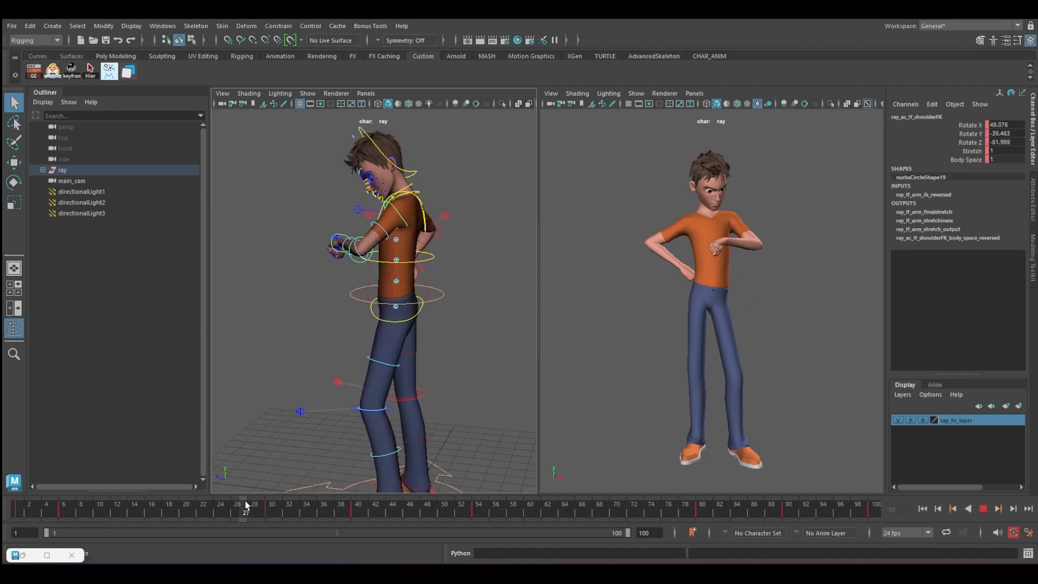
{"action": "left_click", "coordinate": [478, 506]}
{"action": "key", "text": "e"}
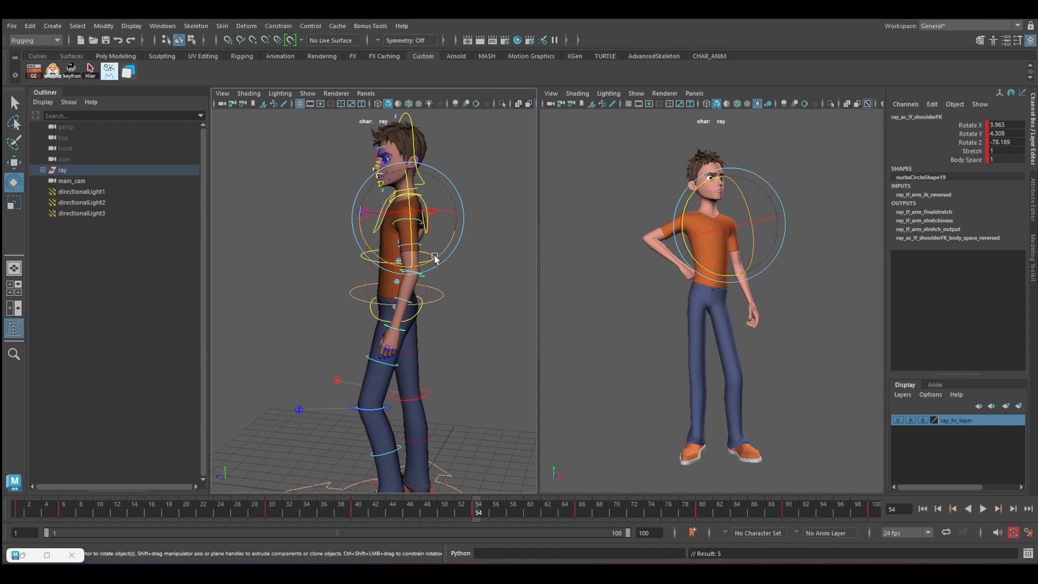
{"action": "key", "text": "q"}
{"action": "left_click", "coordinate": [426, 279]}
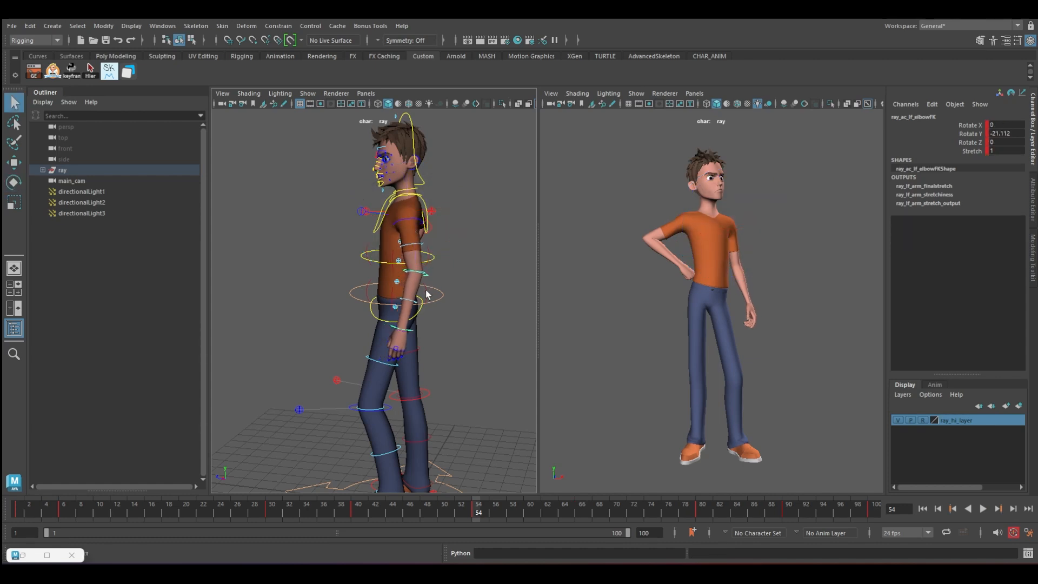
{"action": "key", "text": "e"}
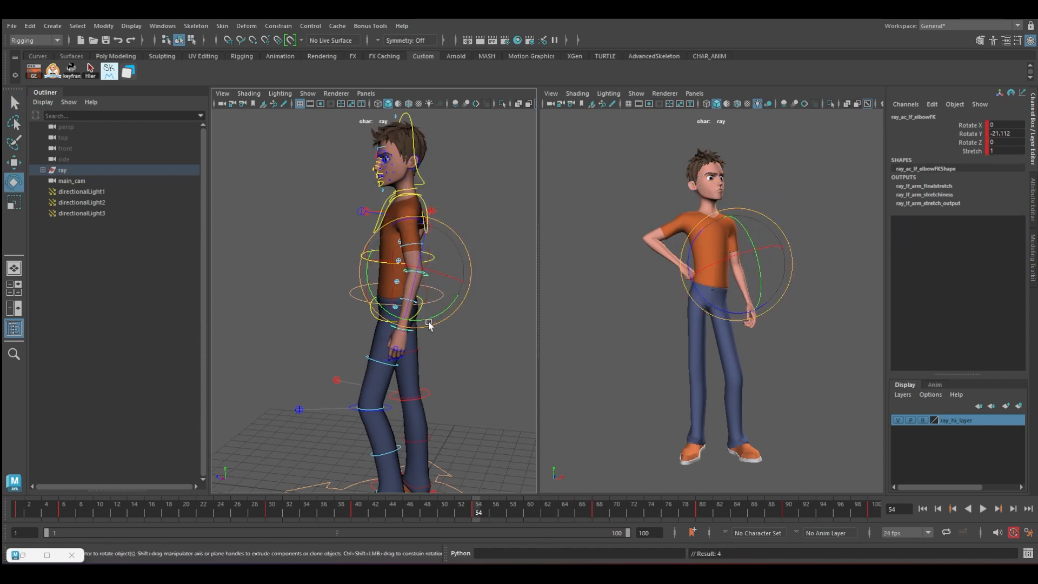
{"action": "left_click_drag", "start_coordinate": [429, 324], "coordinate": [440, 319]}
Delete the left clavicle's key at frame 54 and rotate the clavicle at frame 52 instead
{"action": "left_click", "coordinate": [367, 218]}
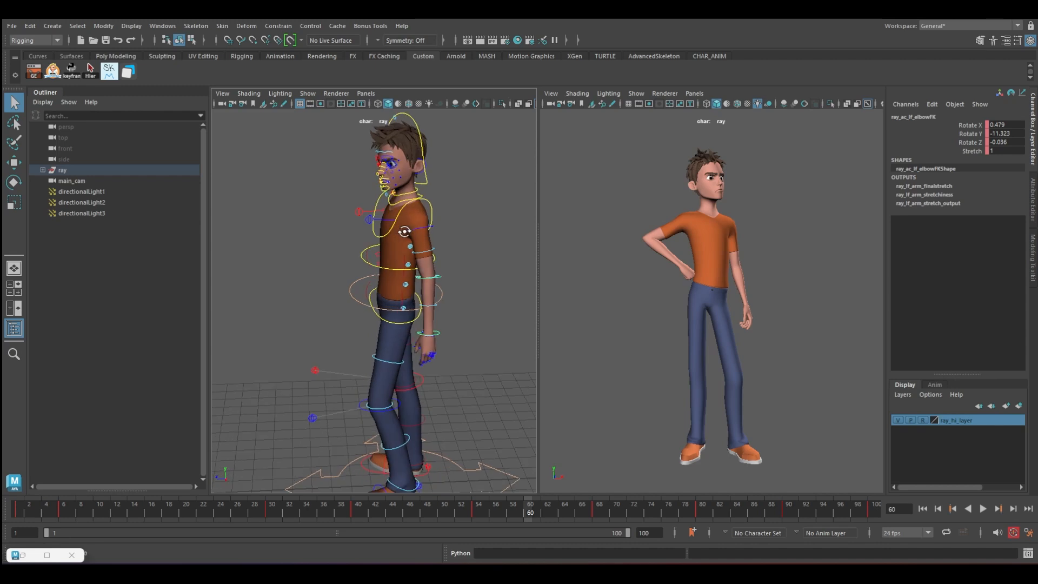
{"action": "left_click_drag", "start_coordinate": [358, 512], "coordinate": [563, 512]}
{"action": "left_click", "coordinate": [476, 510]}
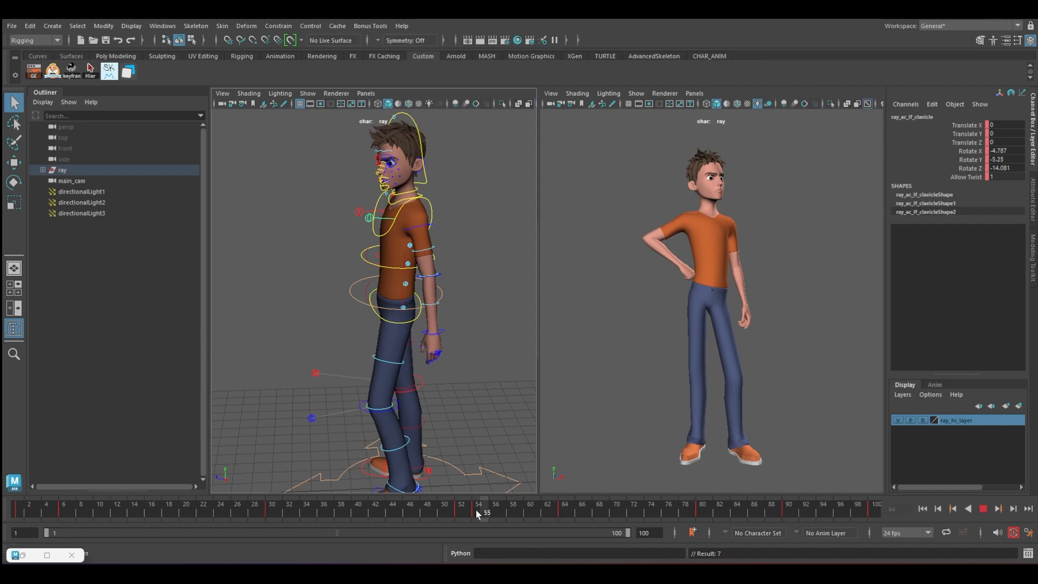
{"action": "right_click", "coordinate": [477, 511]}
{"action": "left_click", "coordinate": [503, 339]}
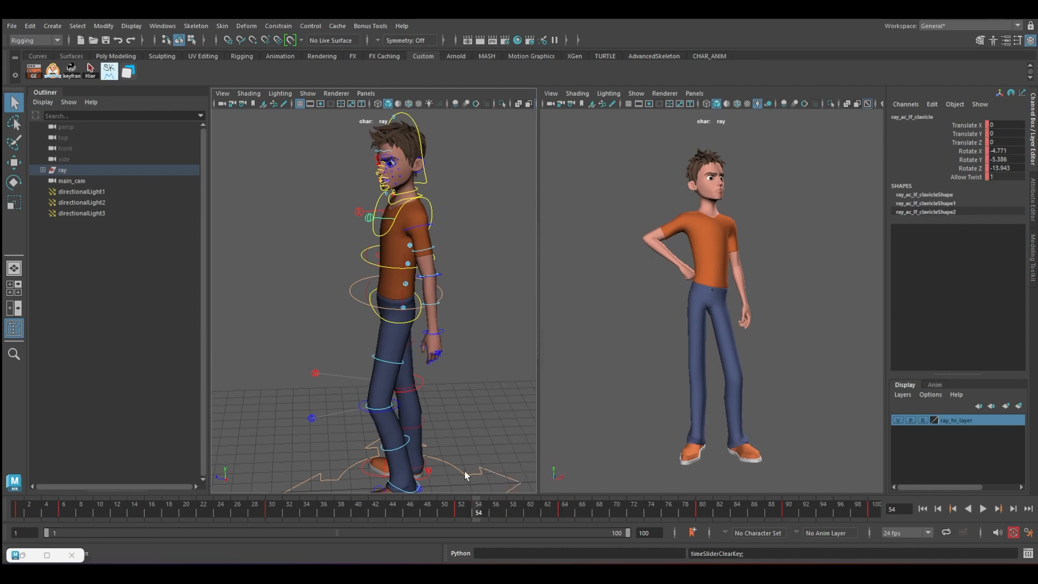
{"action": "left_click", "coordinate": [460, 509]}
{"action": "key", "text": "e"}
{"action": "left_click_drag", "start_coordinate": [671, 242], "coordinate": [669, 238]}
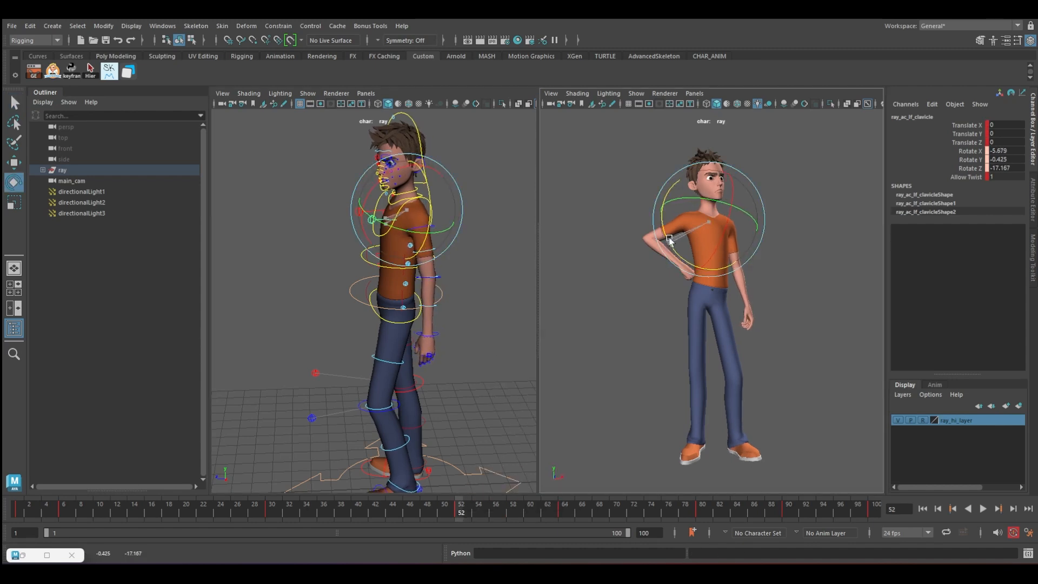
Rotate the left hand FK control at frame 58 and key it as overlap on the arm drop
{"action": "left_click", "coordinate": [440, 336]}
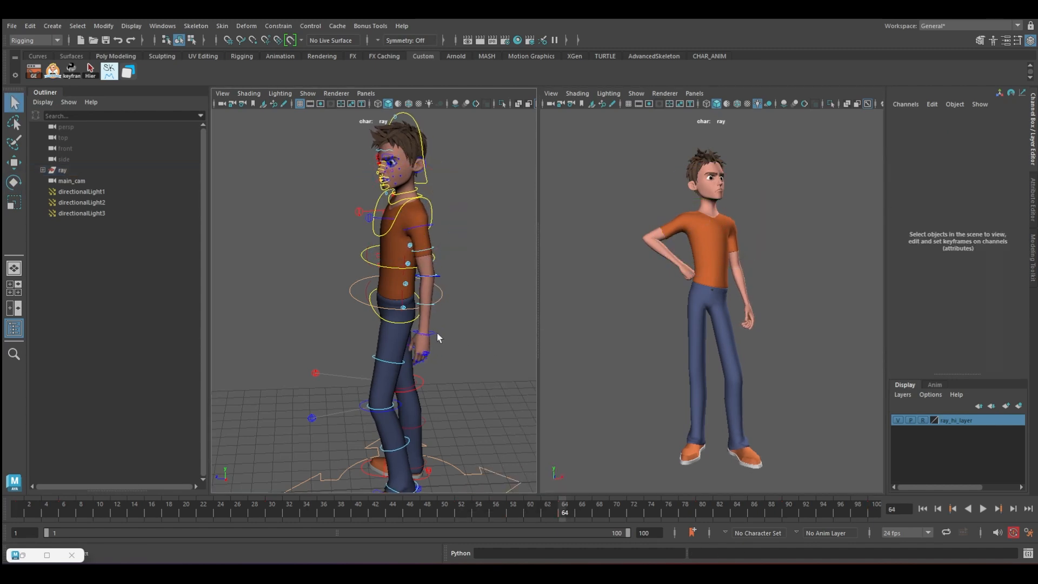
{"action": "left_click", "coordinate": [431, 333]}
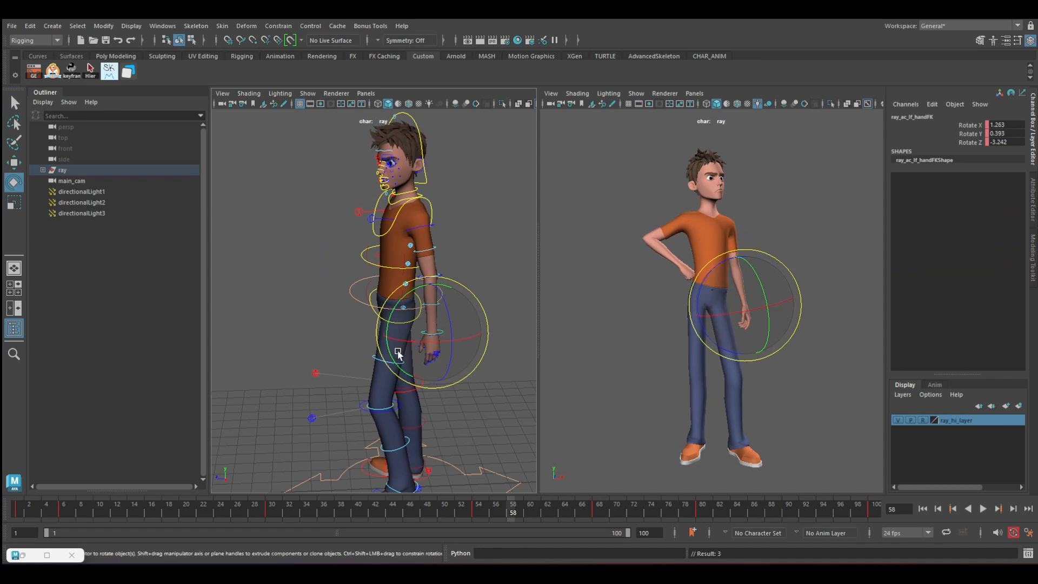
{"action": "left_click_drag", "start_coordinate": [398, 350], "coordinate": [400, 309]}
{"action": "key", "text": "s"}
Delete the left hand's key at frame 54 and rotate the hand at frame 50 so it drags behind the arm
{"action": "left_click", "coordinate": [443, 508]}
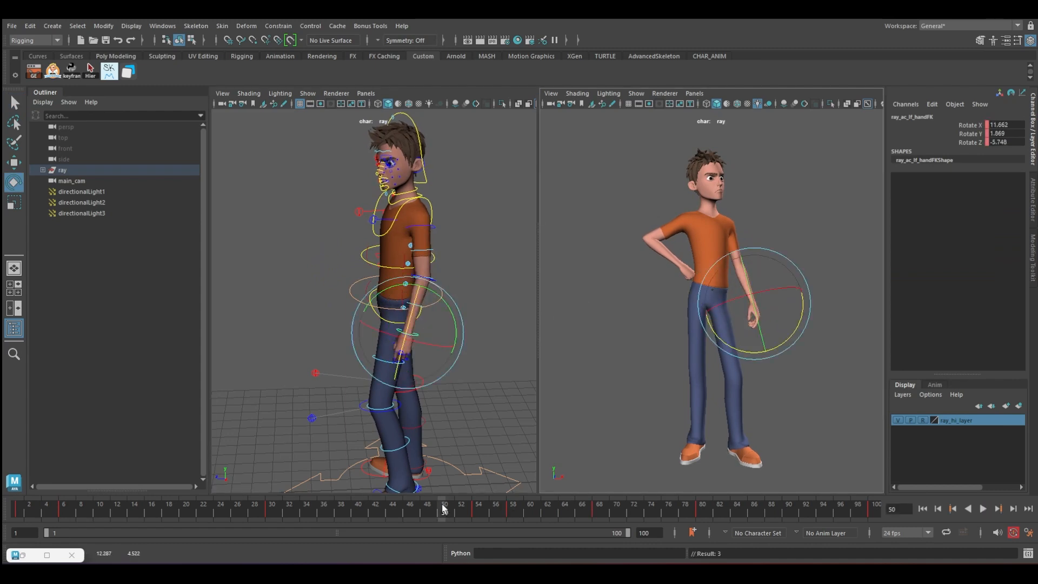
{"action": "left_click", "coordinate": [478, 510]}
{"action": "right_click", "coordinate": [478, 511]}
{"action": "left_click", "coordinate": [519, 341]}
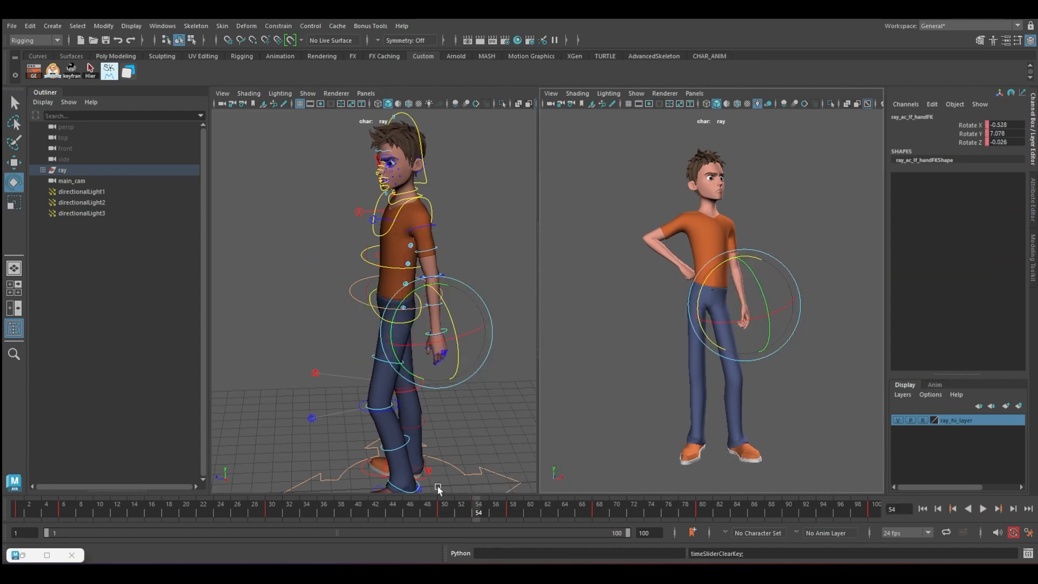
{"action": "left_click", "coordinate": [437, 505]}
{"action": "left_click_drag", "start_coordinate": [428, 322], "coordinate": [451, 307]}
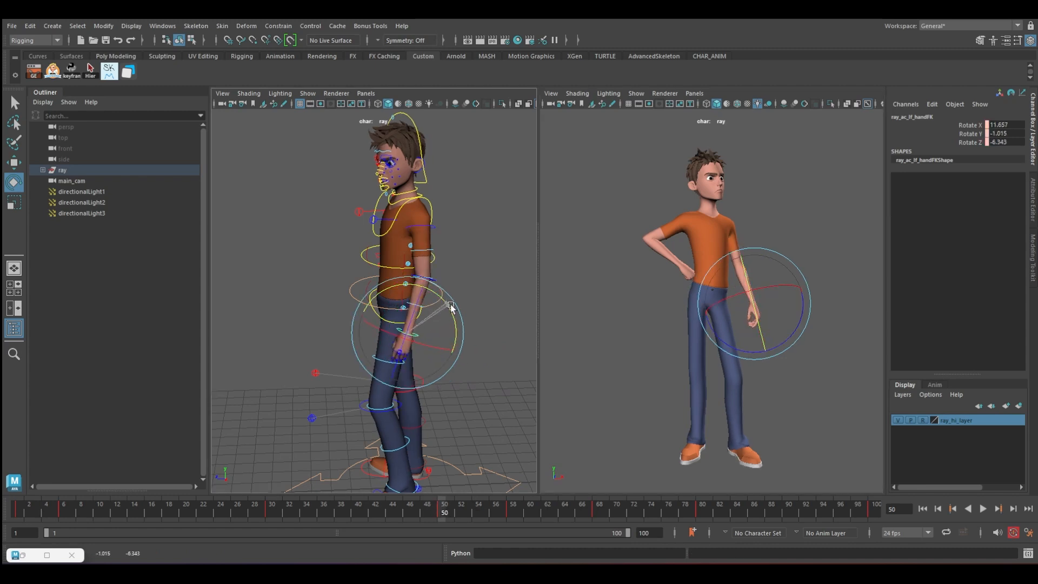
Play back the arm drop from about frame 37 to check the hand's overlap
{"action": "key", "text": "alt+v"}
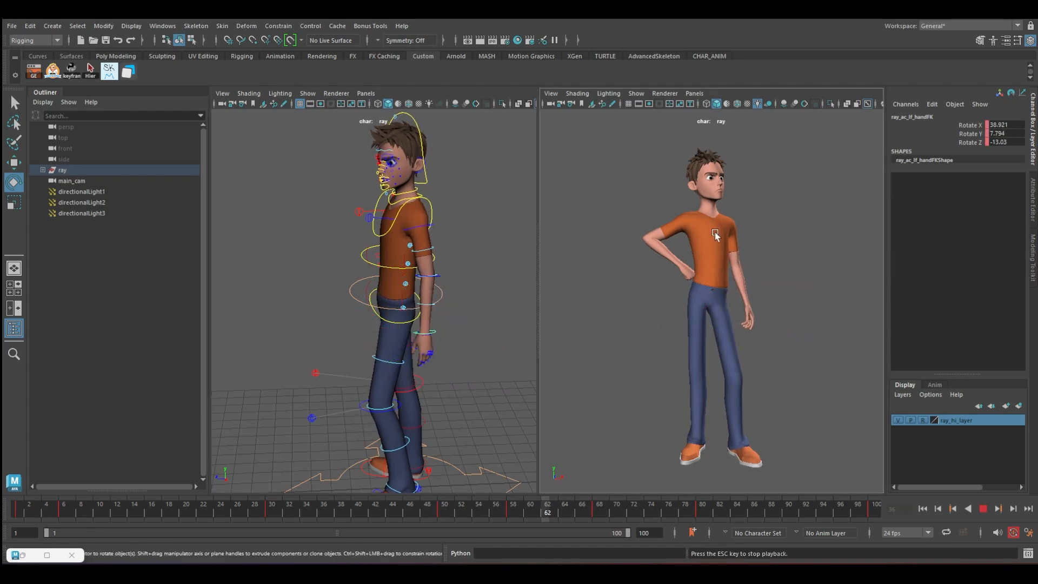
{"action": "key", "text": "Escape"}
{"action": "left_click", "coordinate": [333, 511]}
{"action": "key", "text": "alt+v"}
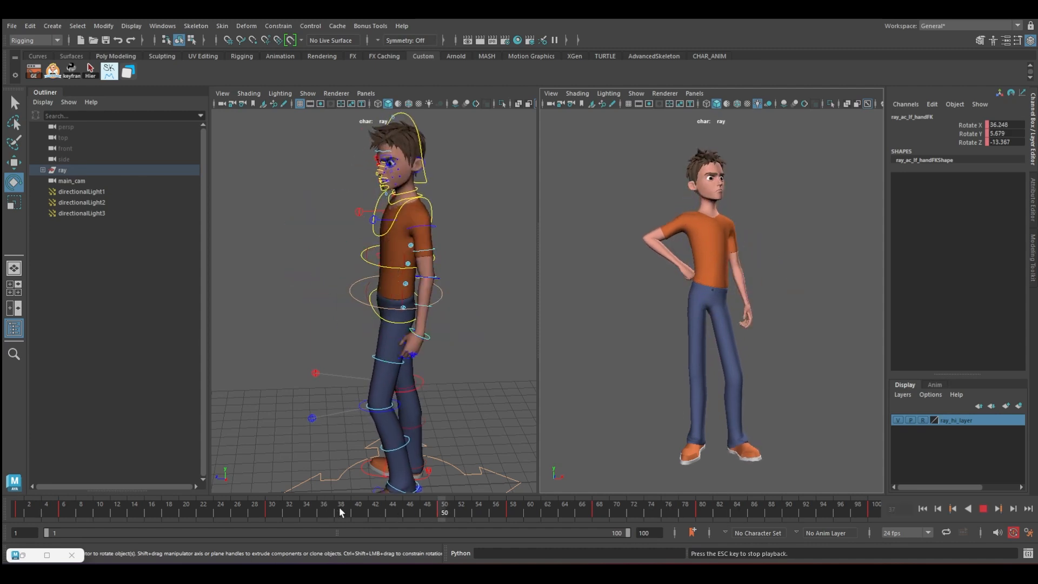
{"action": "key", "text": "Escape"}
Play back the arm drop with the chest control selected and delete the chest's key at frame 50
{"action": "left_click", "coordinate": [346, 512]}
{"action": "key", "text": "q"}
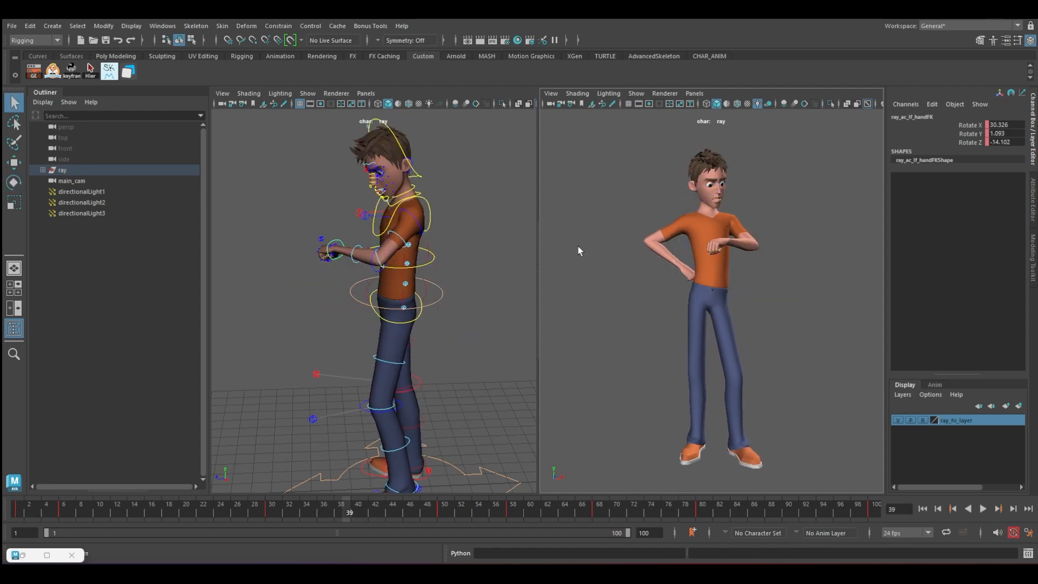
{"action": "left_click", "coordinate": [393, 225]}
{"action": "key", "text": "alt+v"}
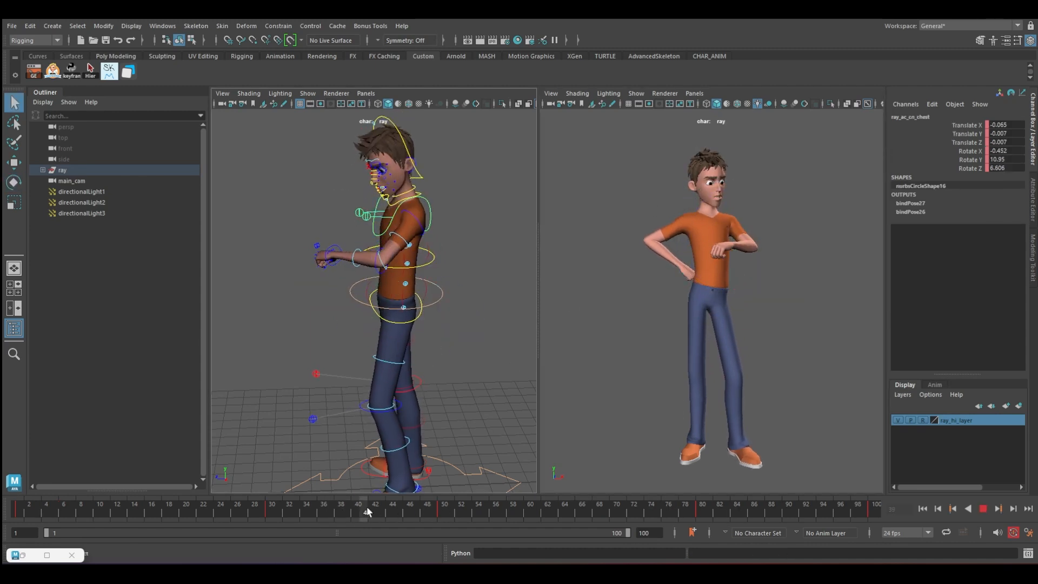
{"action": "mouse_move", "coordinate": [373, 510]}
{"action": "left_mouse_down"}
{"action": "mouse_move", "coordinate": [467, 515]}
{"action": "mouse_move", "coordinate": [436, 509]}
{"action": "left_mouse_up"}
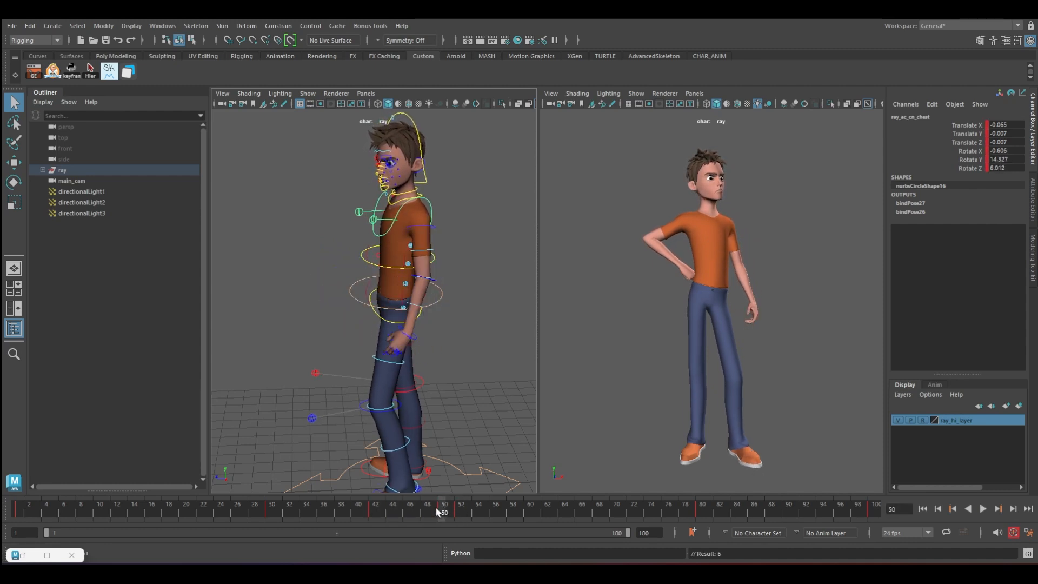
{"action": "right_click", "coordinate": [436, 509]}
{"action": "left_click", "coordinate": [468, 339]}
Rotate the chest control at its frame 52 key and play back the settle
{"action": "key", "text": "period"}
{"action": "key", "text": "e"}
{"action": "left_click_drag", "start_coordinate": [677, 194], "coordinate": [710, 221]}
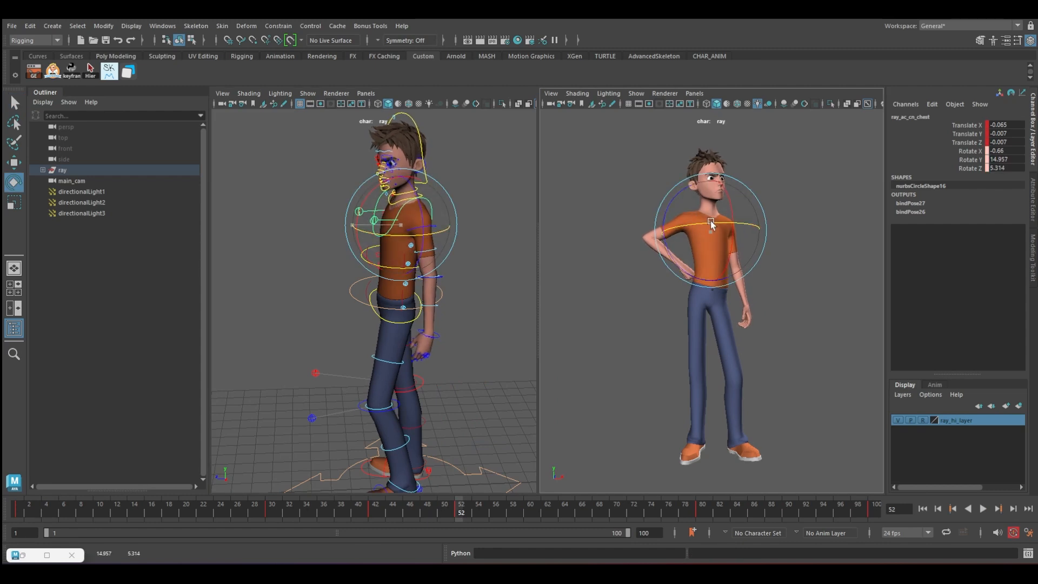
{"action": "key", "text": "alt+v"}
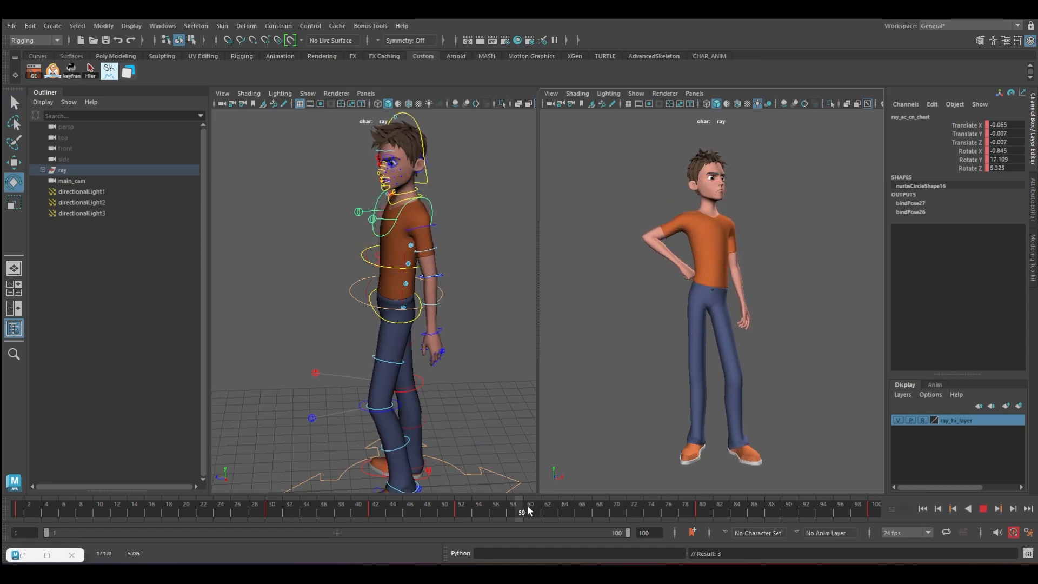
Move the left clavicle's key from frame 64 to frame 60 and play back the retimed motion
{"action": "left_click_drag", "start_coordinate": [558, 509], "coordinate": [571, 509]}
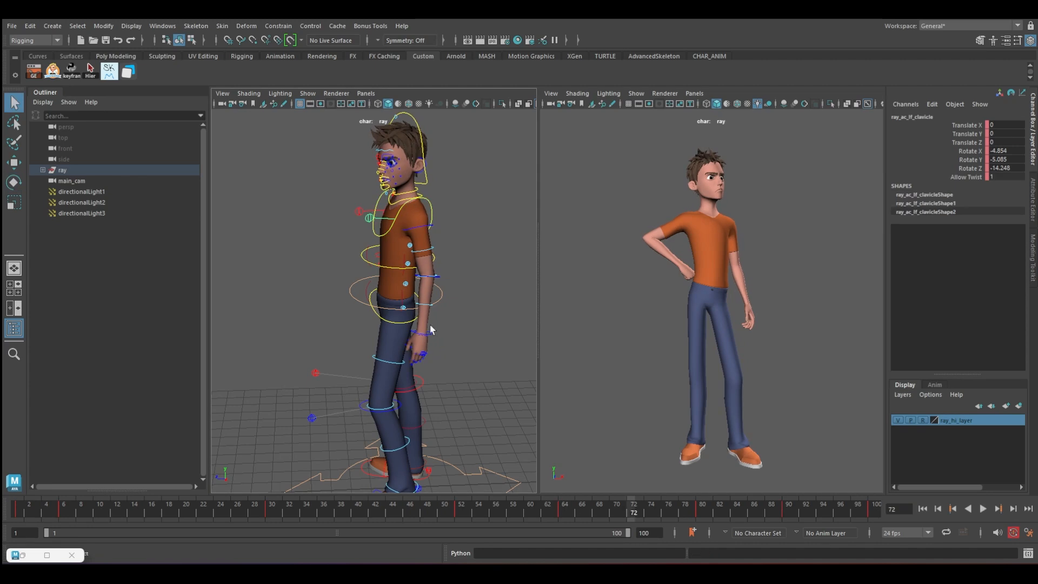
{"action": "left_click", "coordinate": [392, 511]}
{"action": "key", "text": "alt+v"}
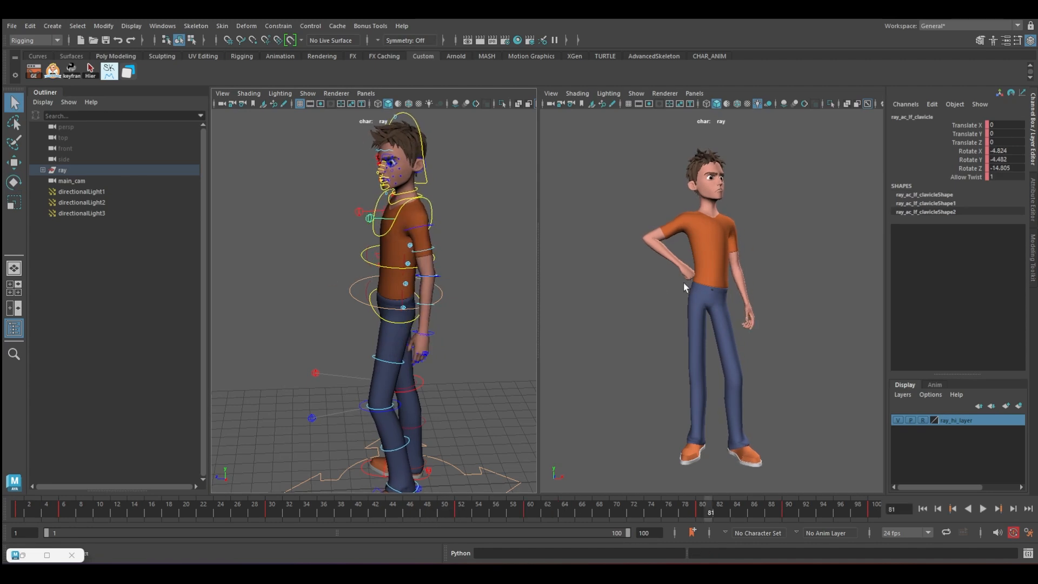
Replay the arm drop and settle from several starting frames to examine the left shoulder and hand overlap
{"action": "middle_click", "coordinate": [703, 295]}
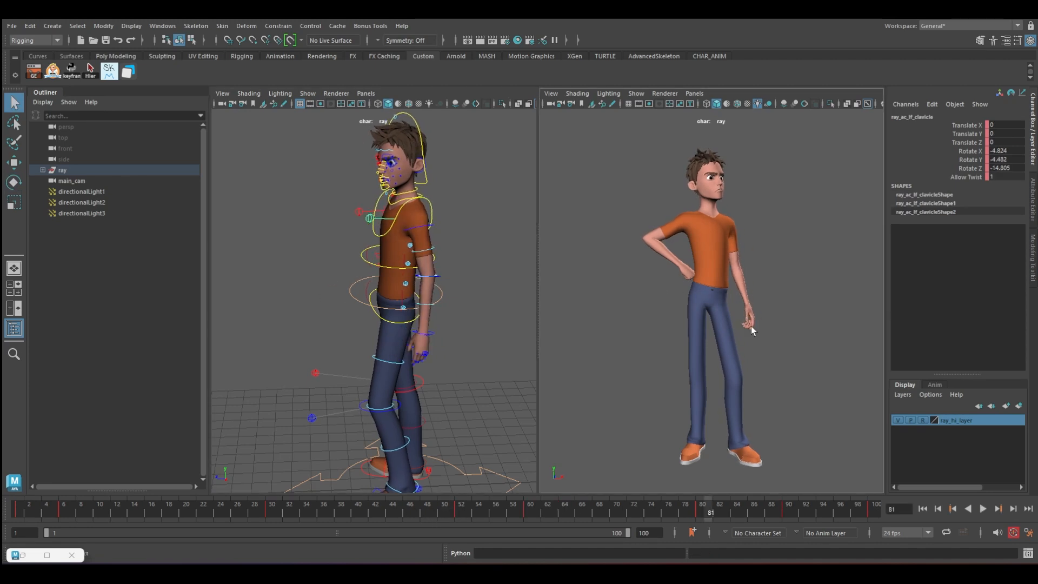
{"action": "left_click", "coordinate": [350, 508]}
{"action": "key", "text": "alt+v"}
{"action": "key", "text": "alt+v"}
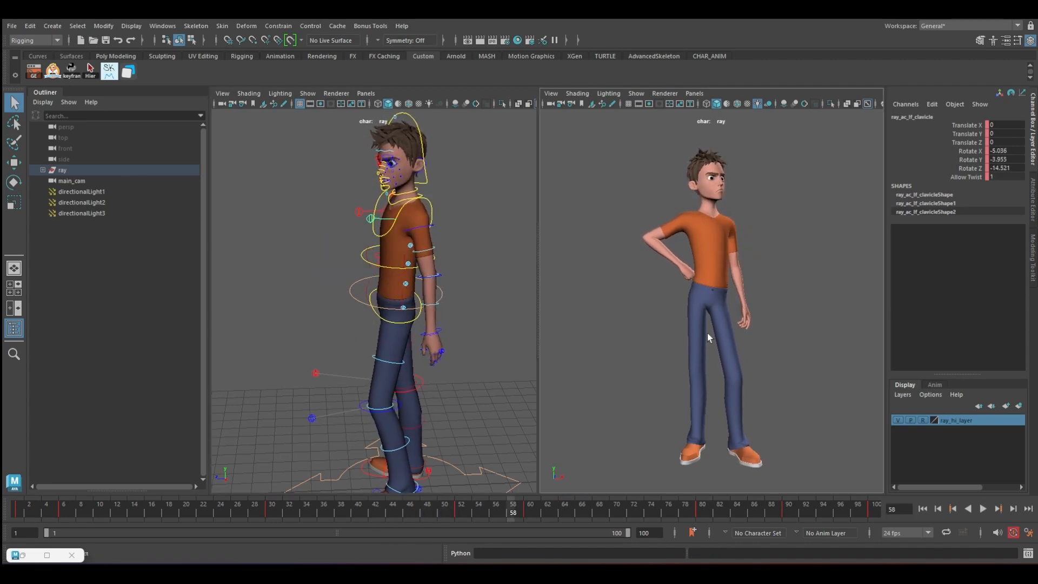
{"action": "left_click", "coordinate": [295, 510]}
{"action": "key", "text": "alt+v"}
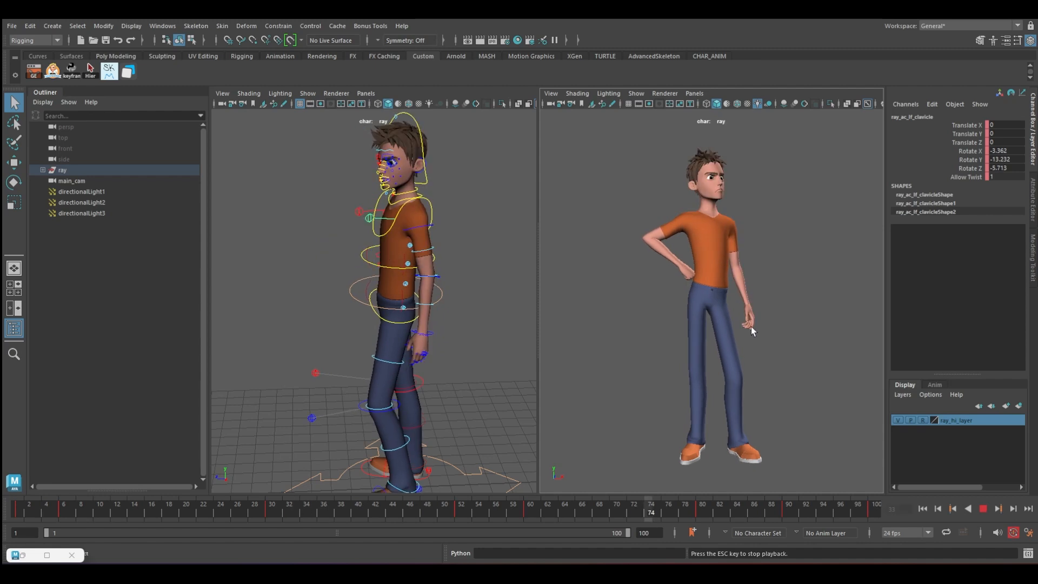
{"action": "key", "text": "alt+v"}
{"action": "left_click", "coordinate": [461, 513]}
{"action": "key", "text": "alt+v"}
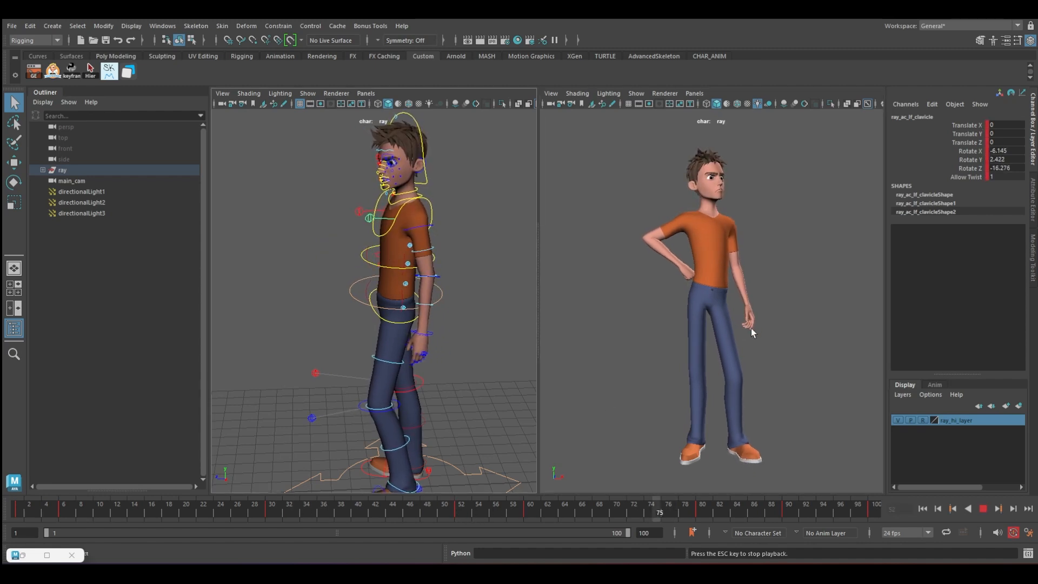
{"action": "key", "text": "alt+v"}
{"action": "left_click", "coordinate": [529, 513]}
{"action": "key", "text": "alt+v"}
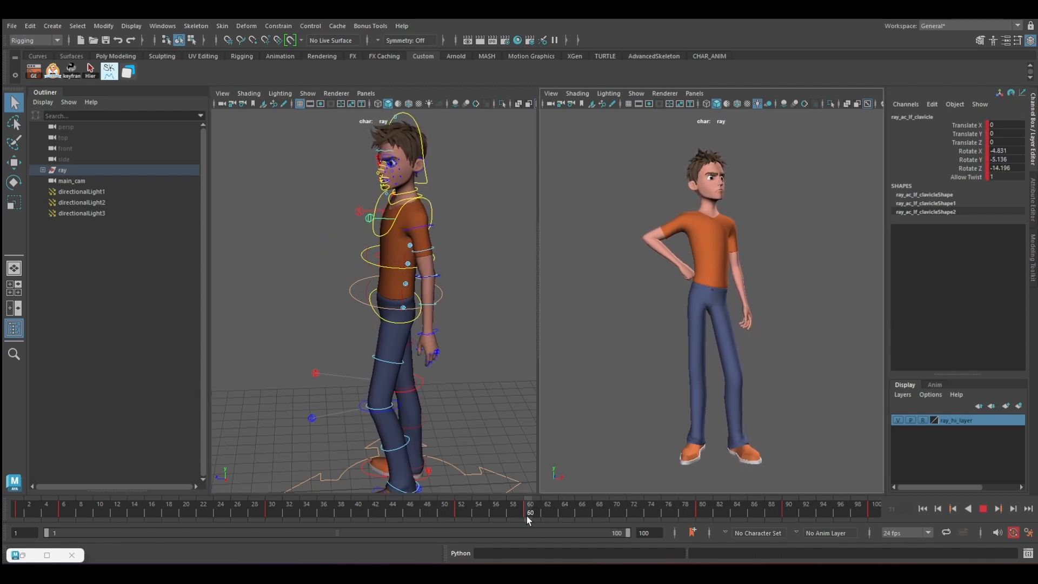
{"action": "key", "text": "alt+v"}
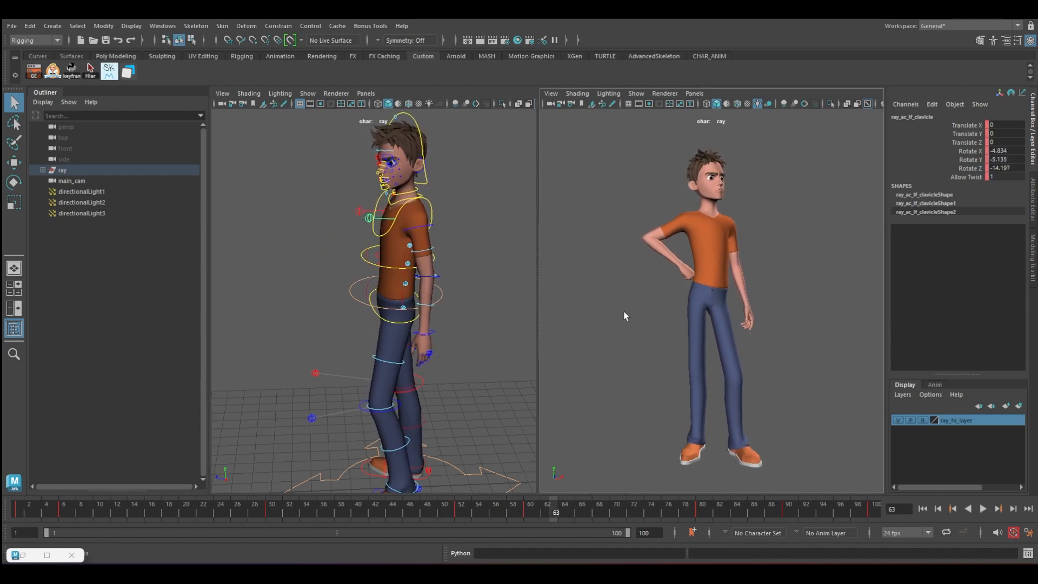
Key the left arm settings control at frames 70 and 56, with Fist at about 0.84 on frame 56
{"action": "left_click", "coordinate": [430, 355]}
{"action": "left_click_drag", "start_coordinate": [437, 513], "coordinate": [615, 513]}
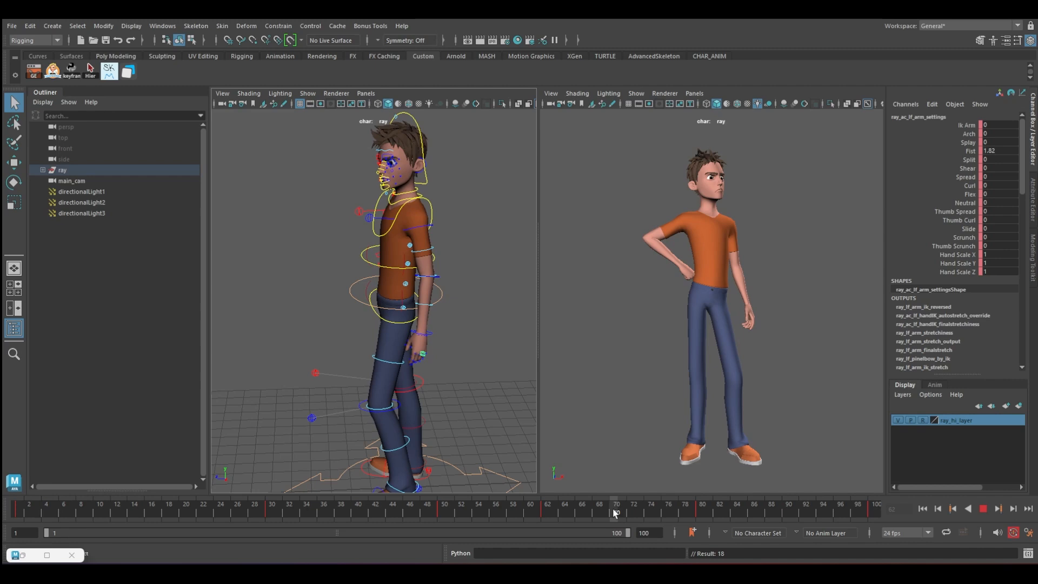
{"action": "left_click", "coordinate": [970, 151]}
{"action": "middle_click_drag", "start_coordinate": [740, 229], "coordinate": [751, 229]}
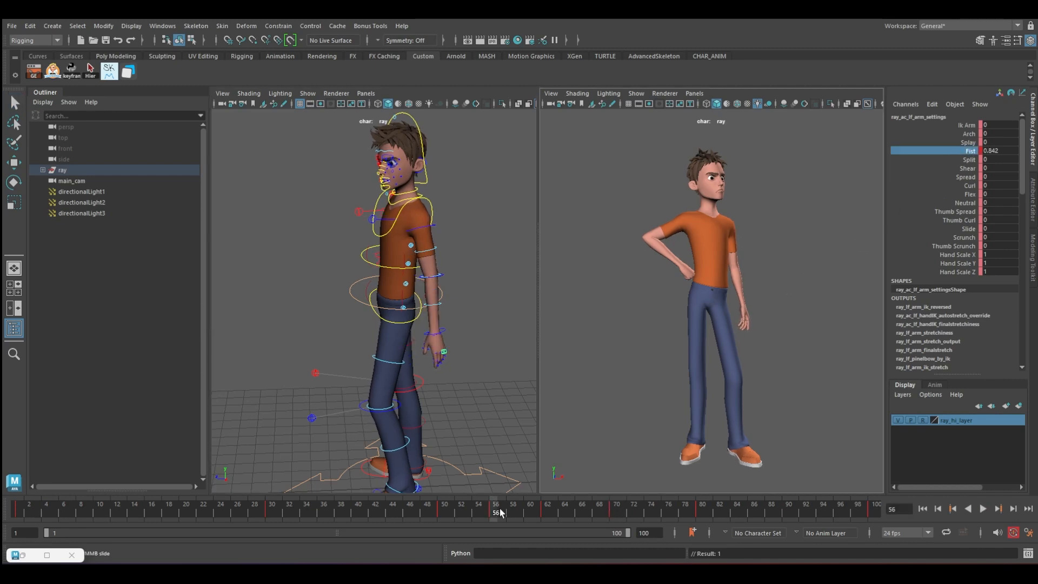
Set the left hand's Fist to about 0.4 at frame 62 and 2.1 at frame 70, and play back the finger overlap
{"action": "left_click_drag", "start_coordinate": [500, 512], "coordinate": [548, 506]}
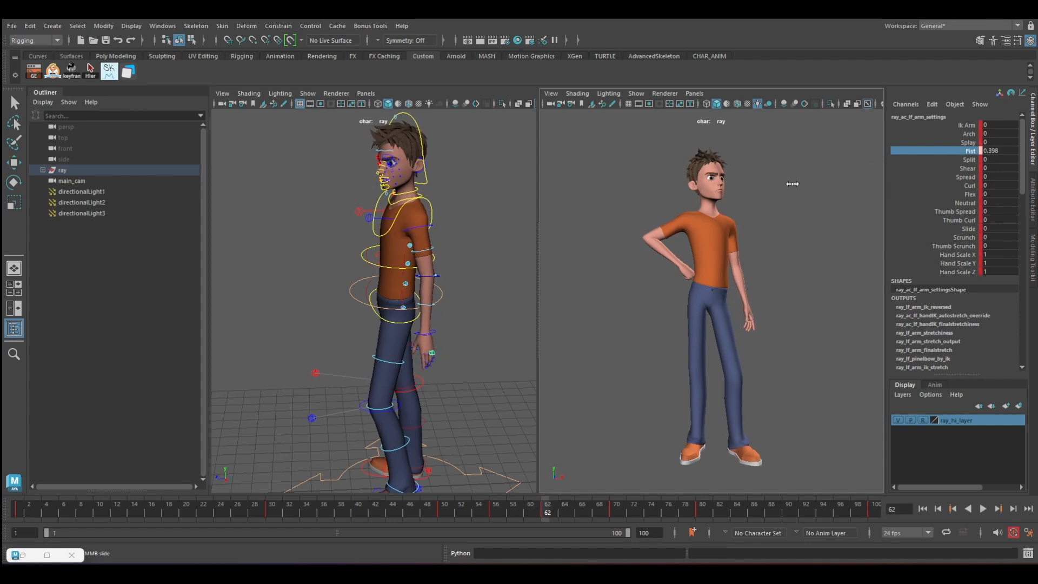
{"action": "key", "text": "period"}
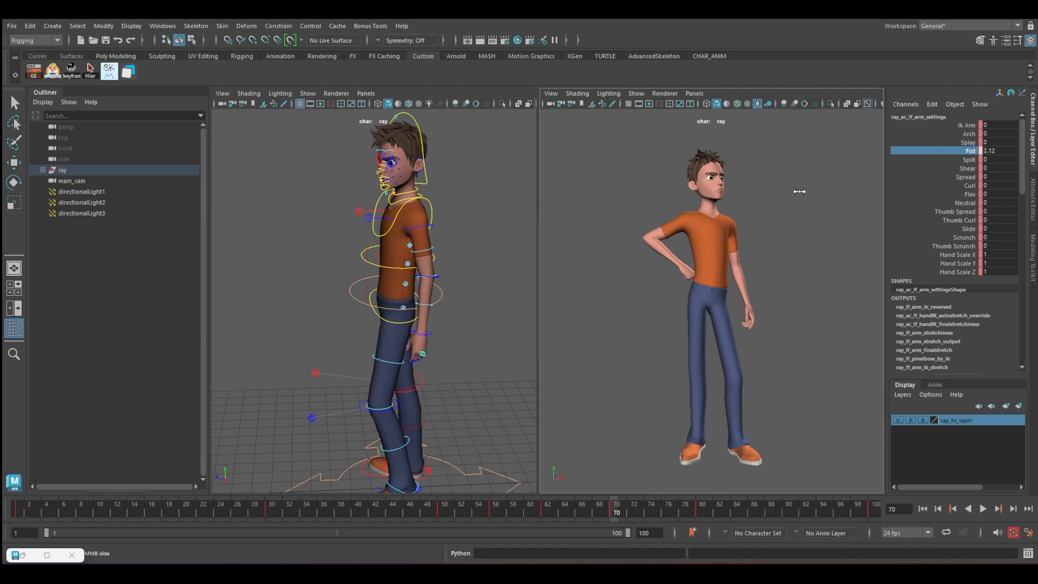
{"action": "key", "text": "alt+v"}
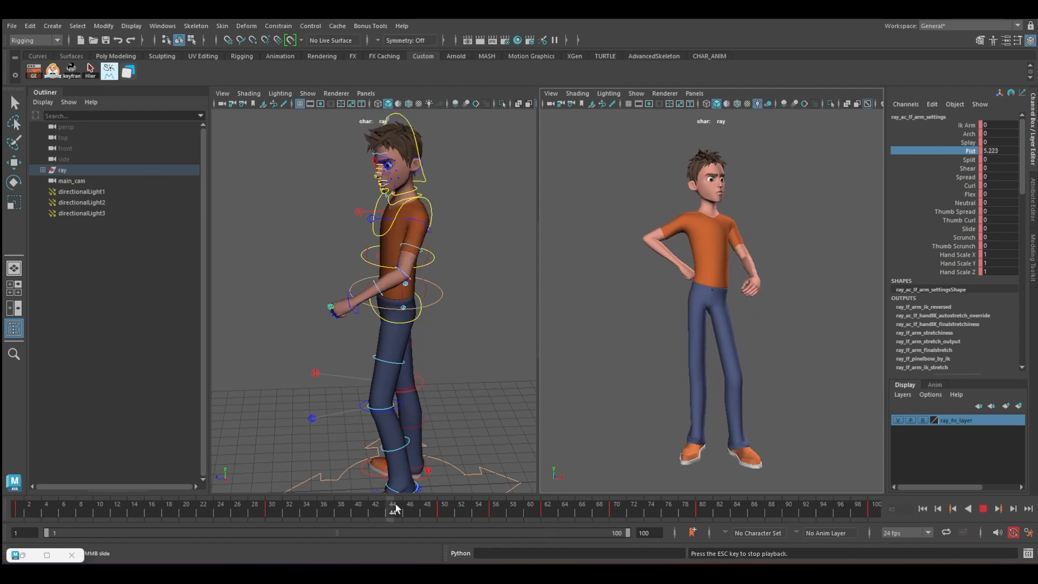